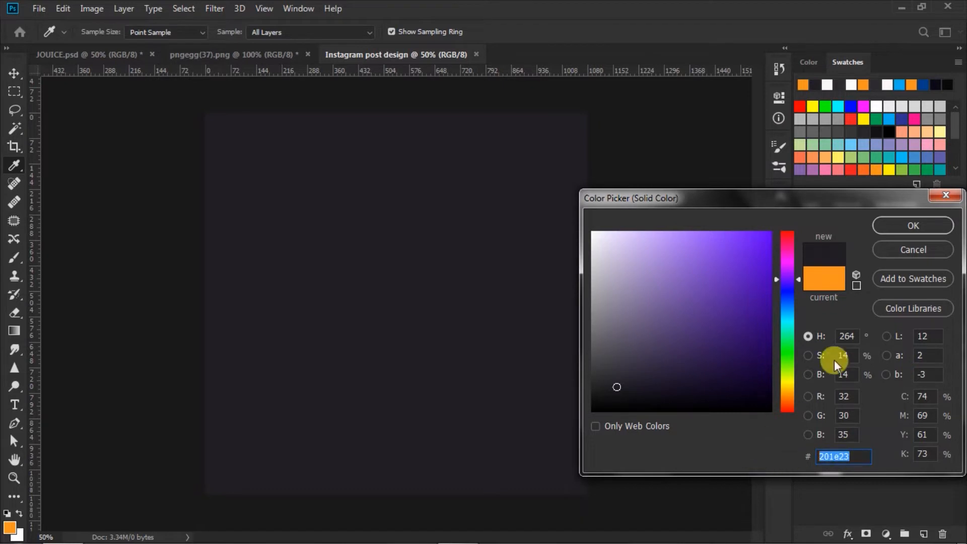
Step: Apply the dark colour #201e23 as the solid fill layer of the canvas
click(907, 227)
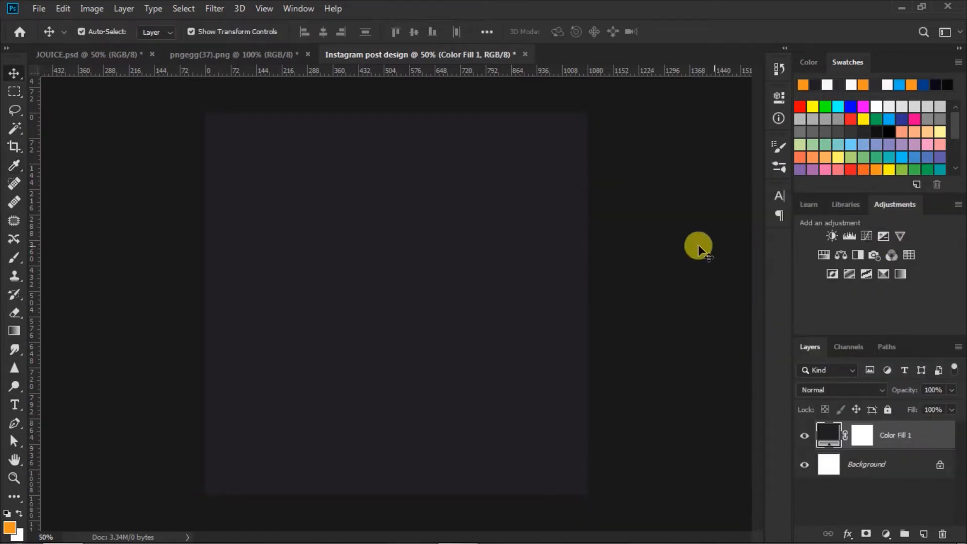
click(687, 246)
Step: Copy the gaming chair from pngegg(37).png into the Instagram post design and place it near the middle of the canvas
click(276, 53)
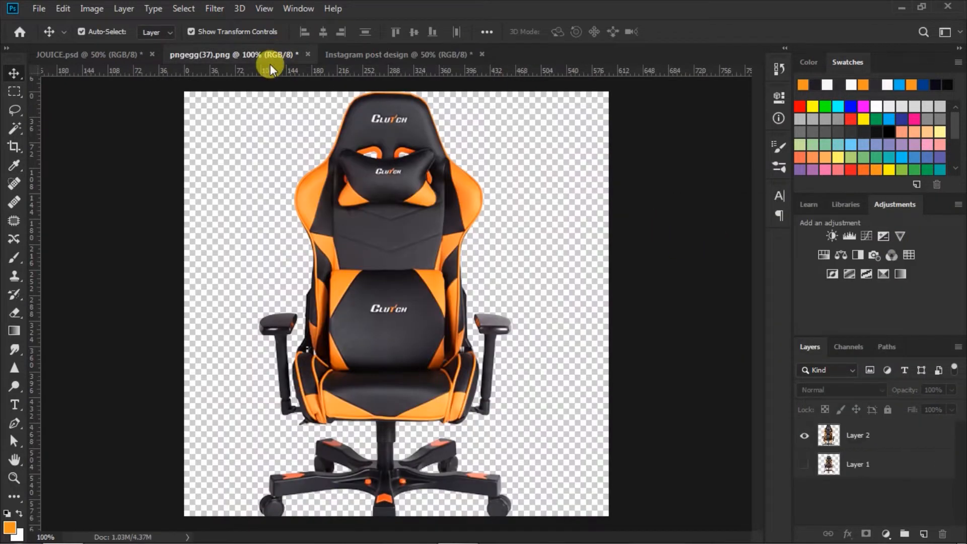
drag(384, 124, 406, 238)
drag(413, 198, 419, 279)
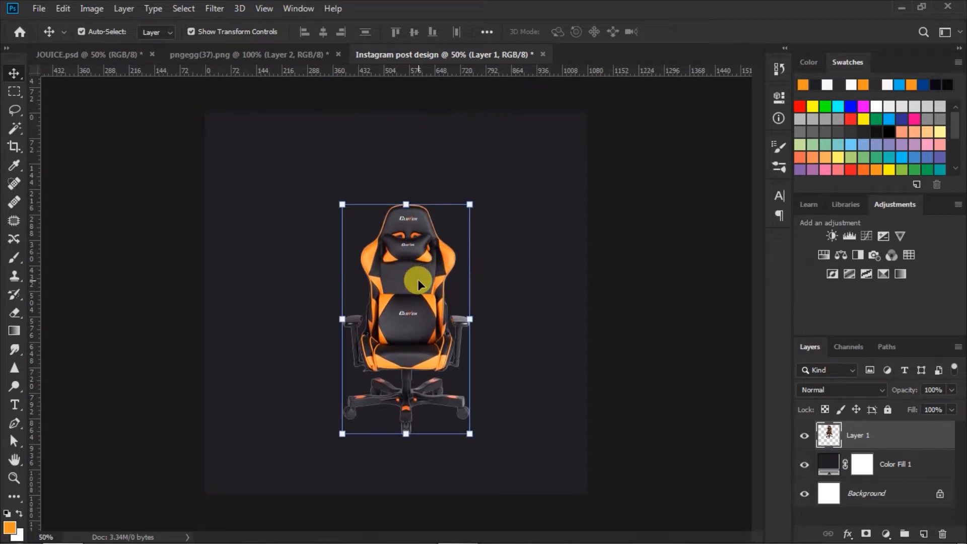
click(656, 334)
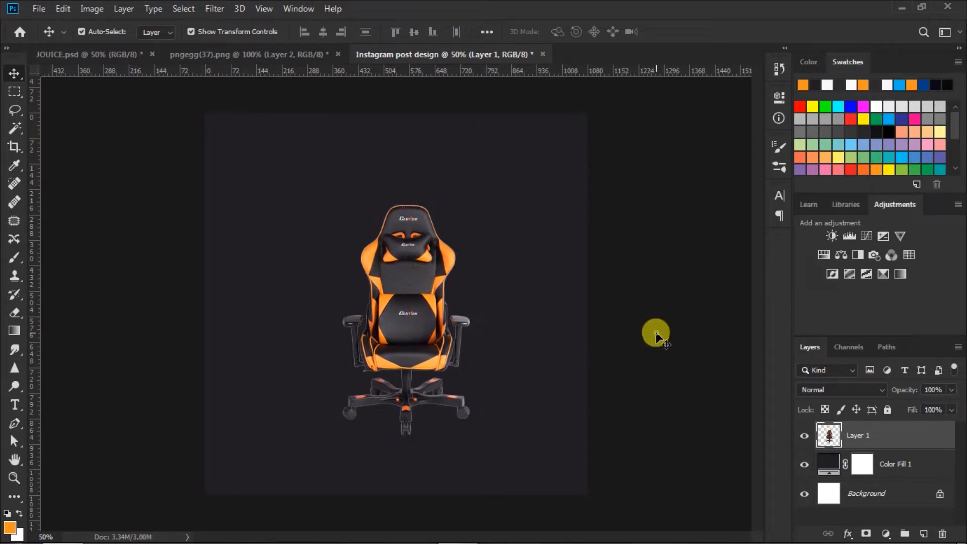
Step: Draw an orange five-point Pen shape, about 1142 by 584 px, beneath the chair layer, covering the lower canvas and peaking behind the chair
click(827, 463)
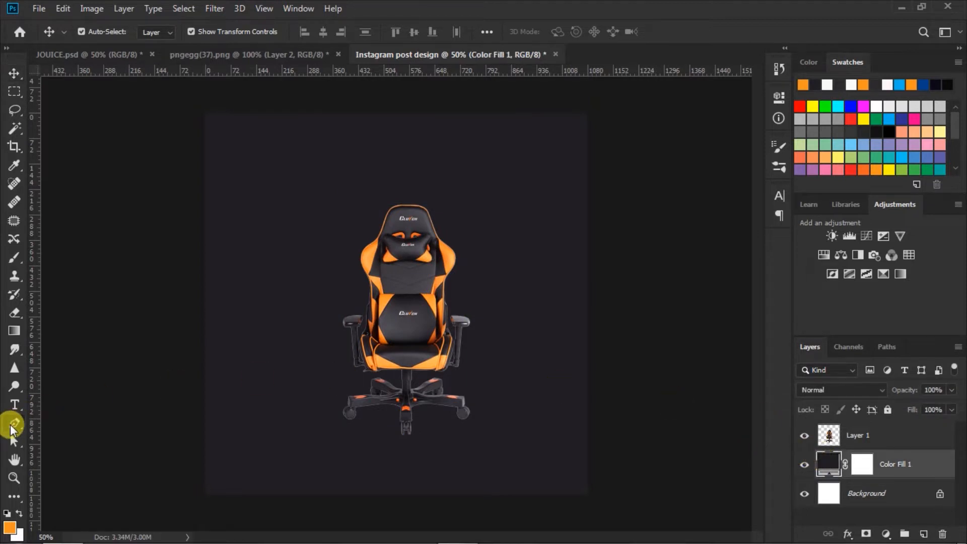
click(13, 426)
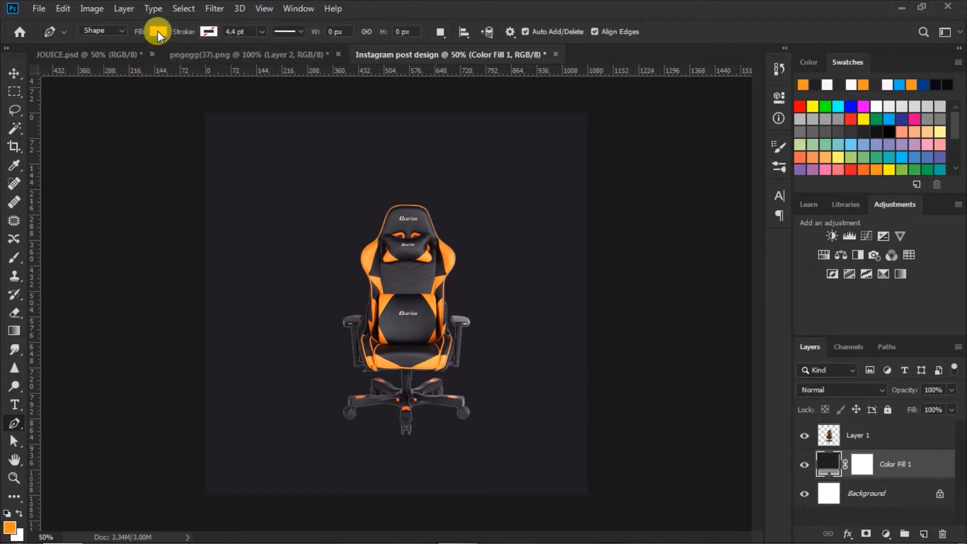
click(195, 387)
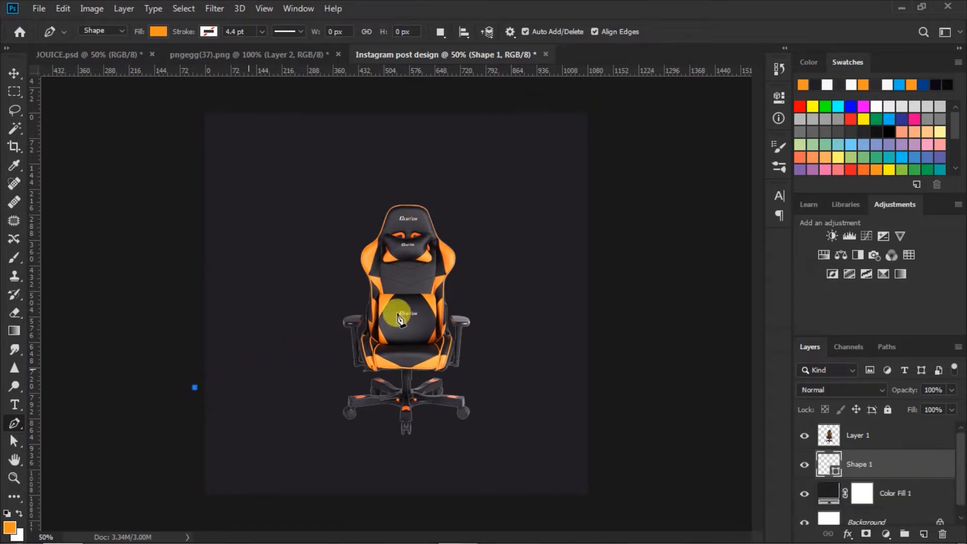
click(434, 296)
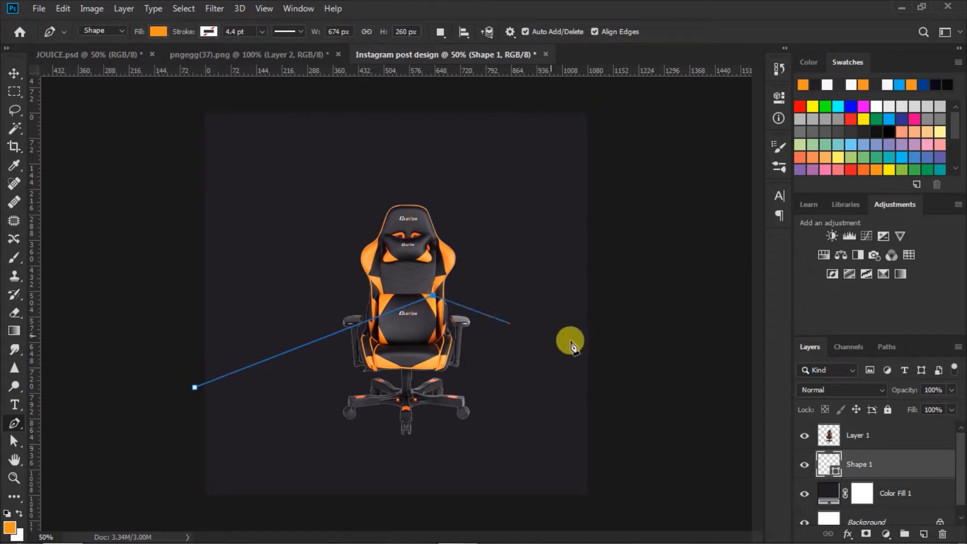
click(598, 347)
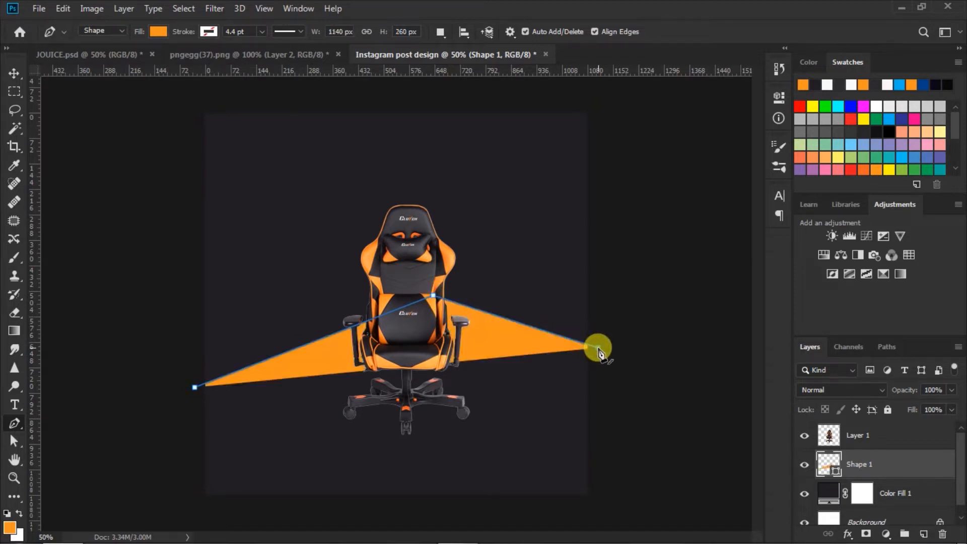
click(598, 502)
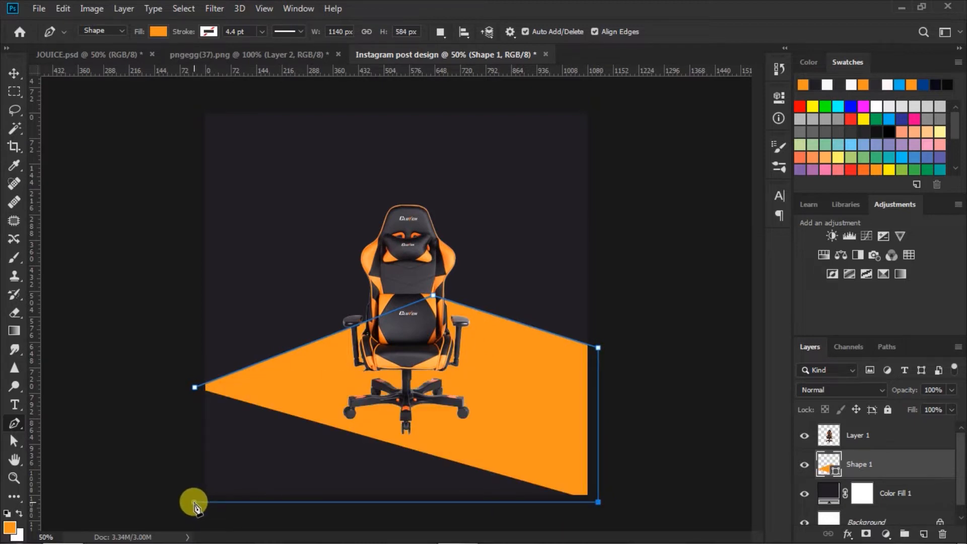
click(194, 502)
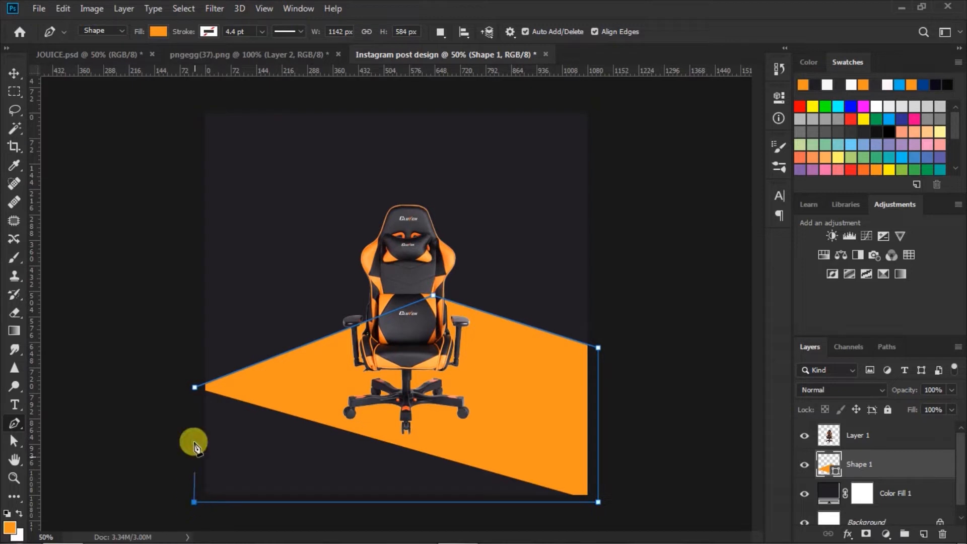
click(194, 388)
click(14, 73)
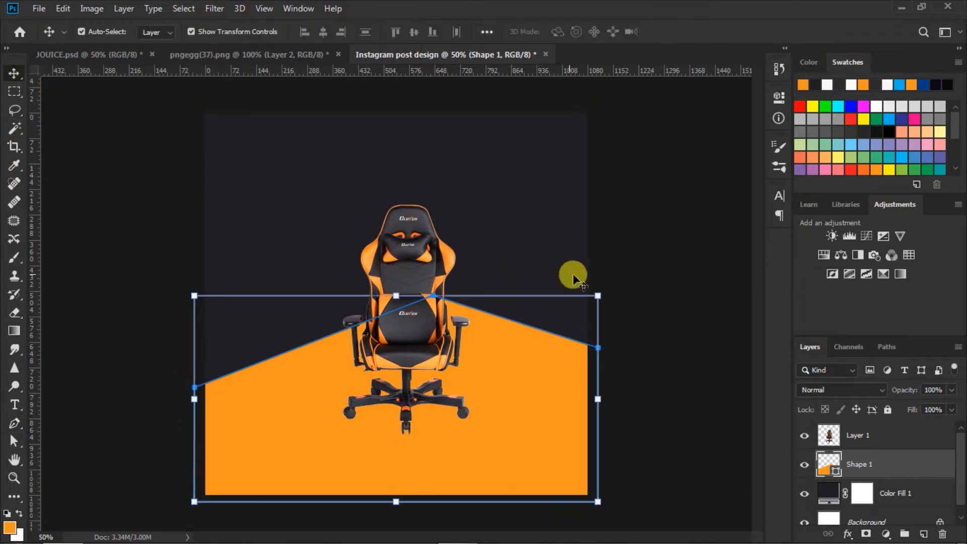
click(650, 273)
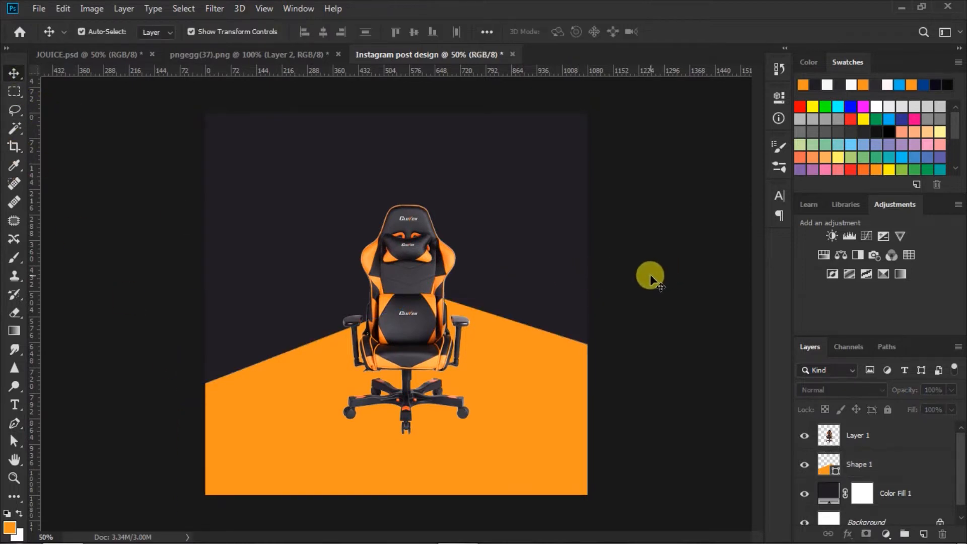
Step: Shift the chair slightly to the right over the orange shape
click(422, 313)
drag(421, 324, 422, 322)
click(637, 319)
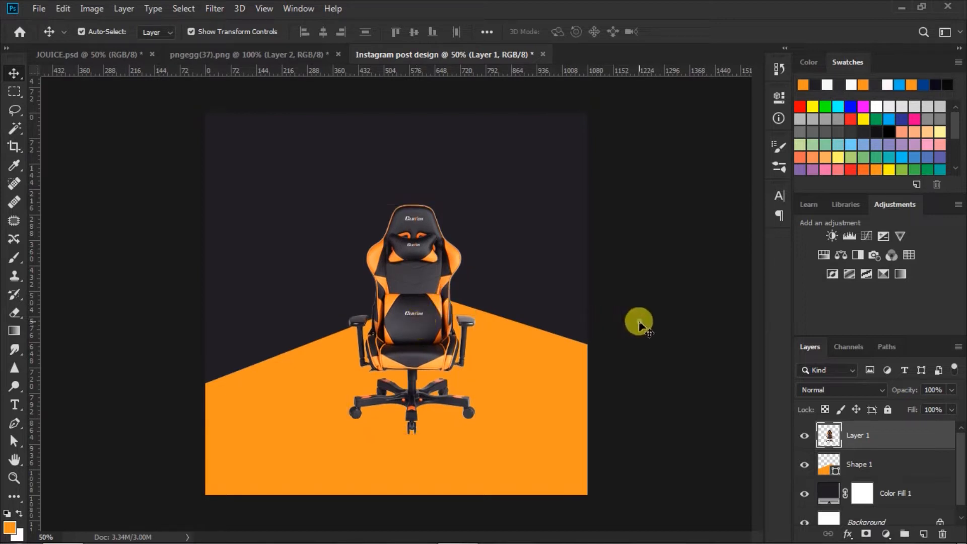
Step: Duplicate the orange floor shape and recolour the copy white
click(544, 385)
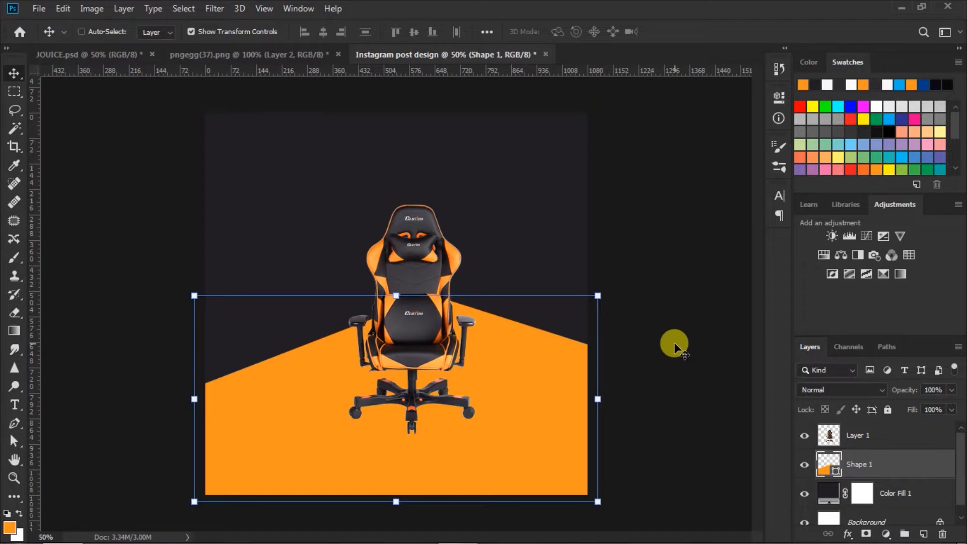
key(ctrl+j)
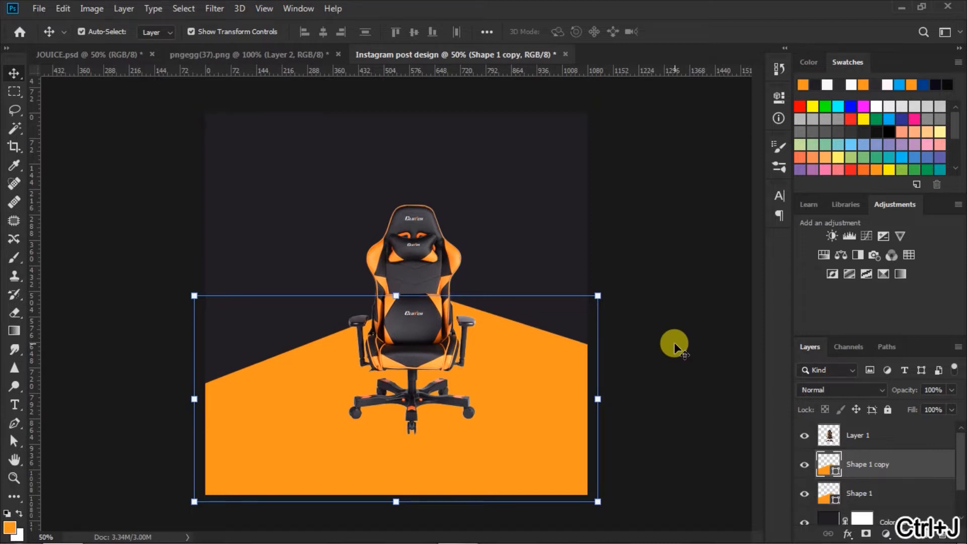
double_click(827, 470)
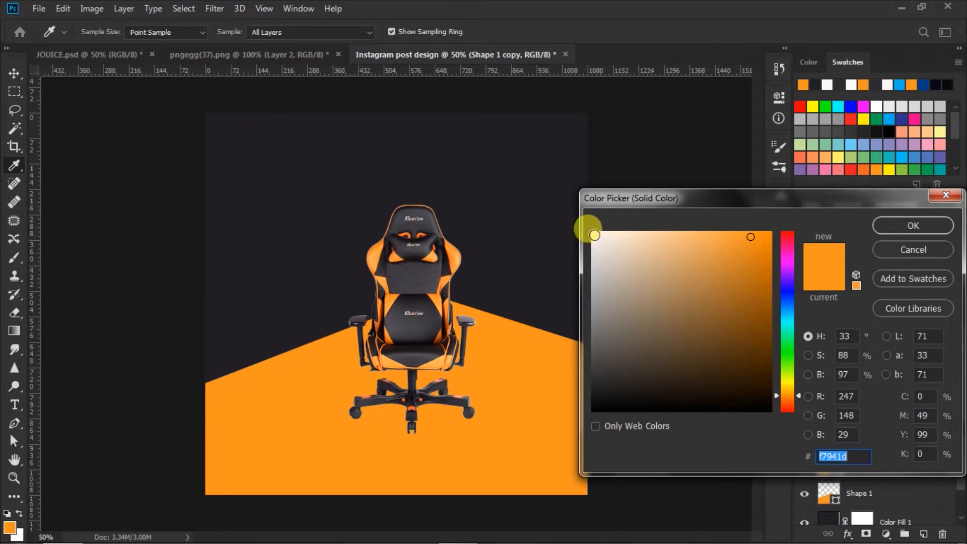
click(595, 235)
click(899, 222)
Step: Place the white copy beneath the orange shape and shift it up to form a thin band along the upper edges
drag(826, 471, 828, 496)
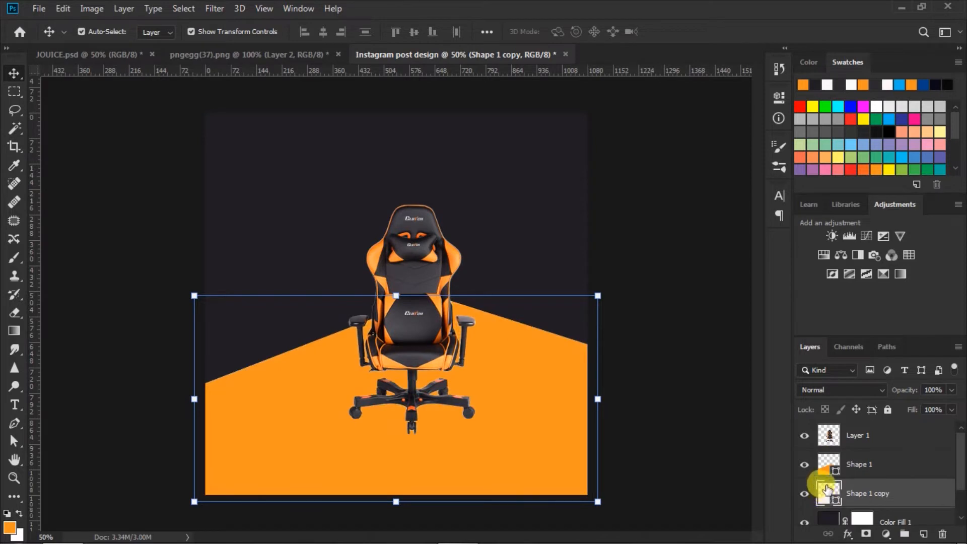
key(ctrl+Up)
key(ctrl+Up)
key(ctrl+Up)
key(ctrl+Up)
key(ctrl+Up)
key(ctrl+Up)
key(ctrl+Up)
key(ctrl+Up)
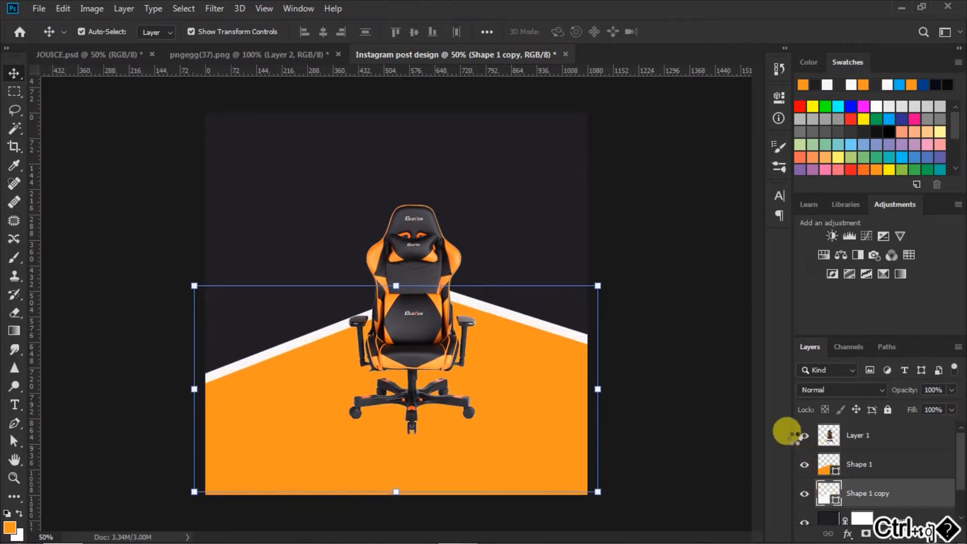
Step: Move the white shape right and slightly down so it forms a strip only along the orange shape's right slope
drag(514, 312, 579, 330)
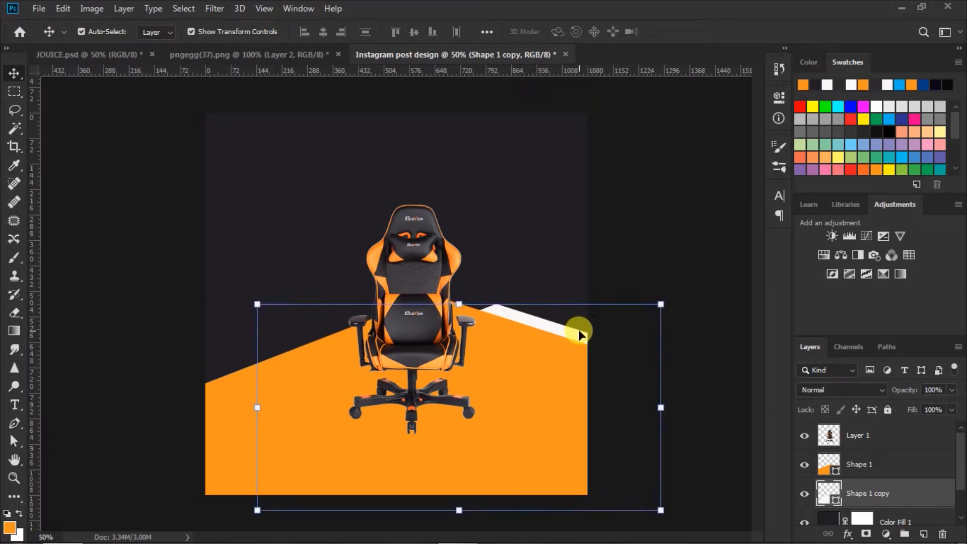
key(ctrl)
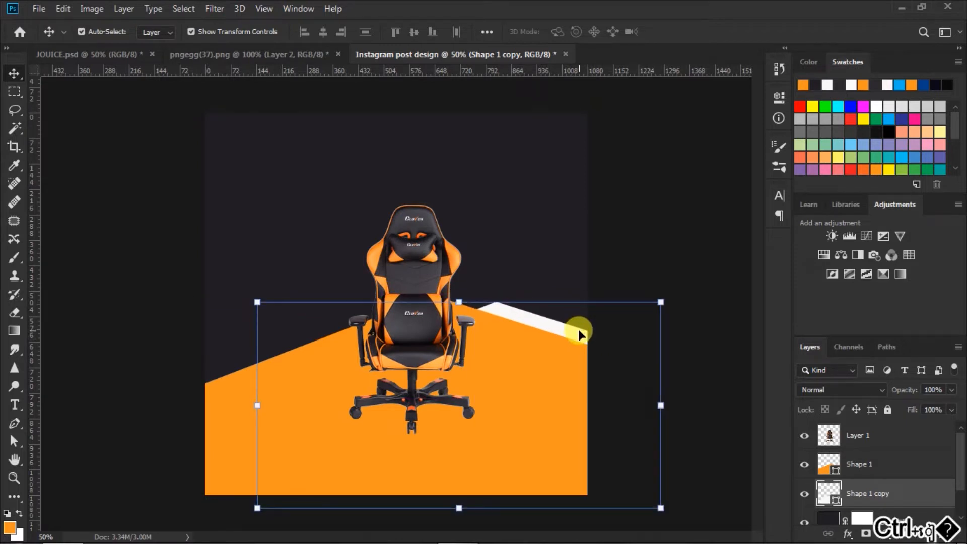
click(659, 242)
Step: Duplicate the white shape and position the copy as a matching strip along the orange shape's left slope
click(549, 318)
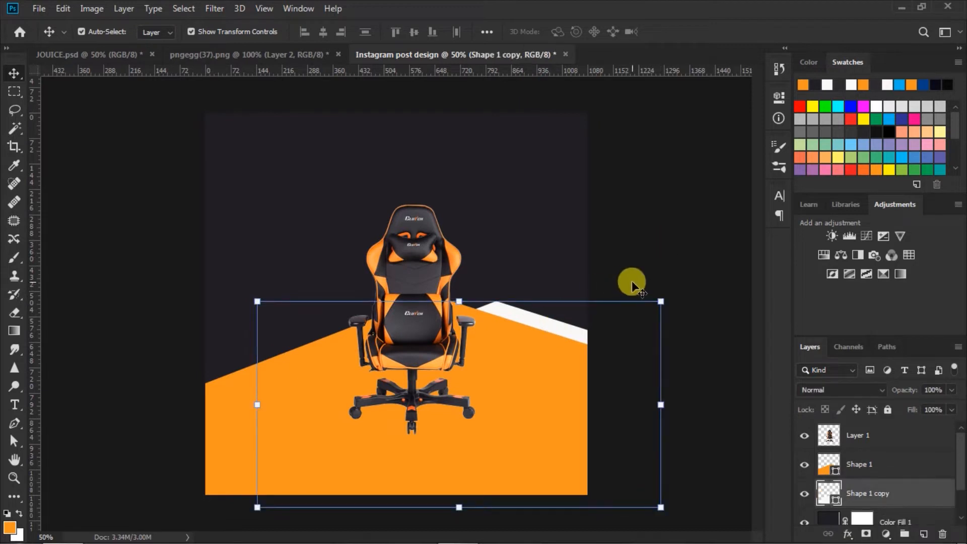
key(ctrl+j)
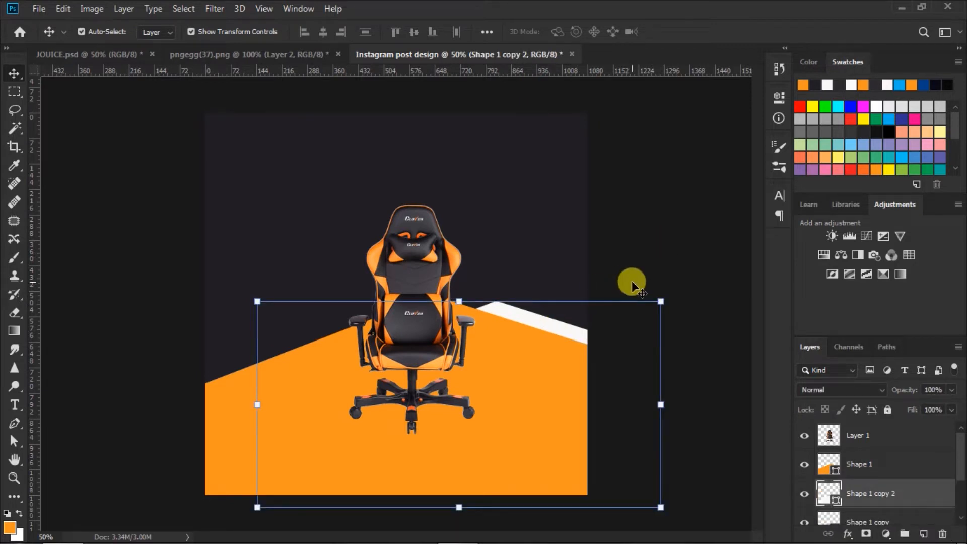
drag(550, 322, 376, 345)
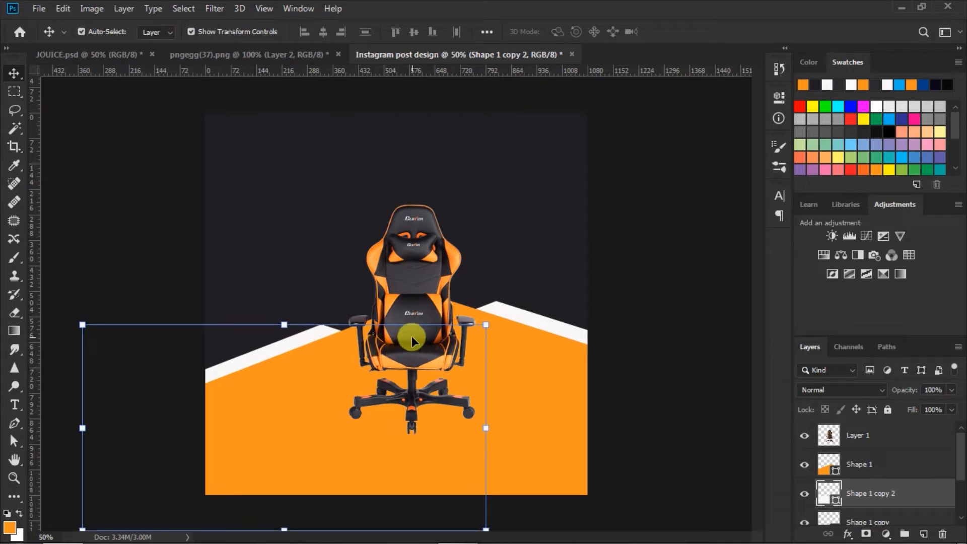
key(Up)
key(Up)
key(Up)
key(Up)
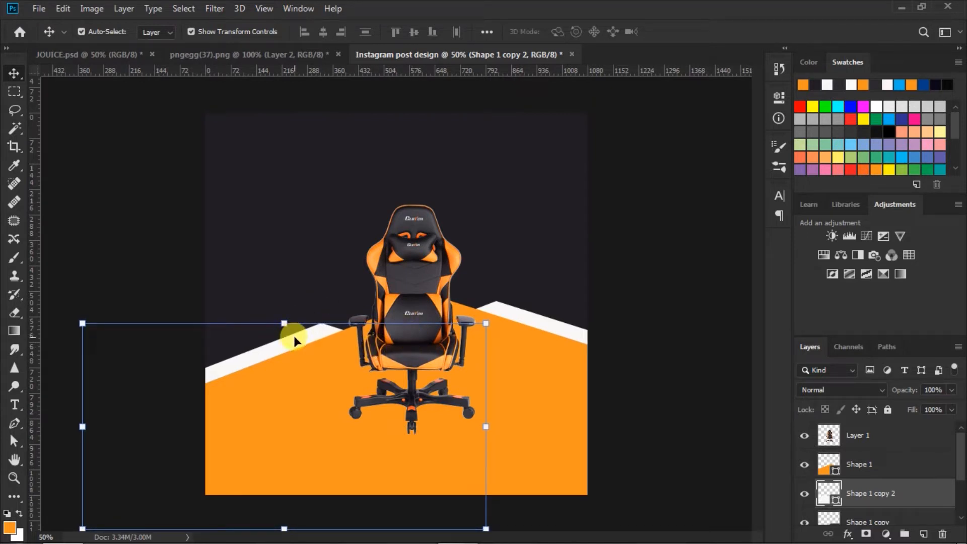
click(630, 303)
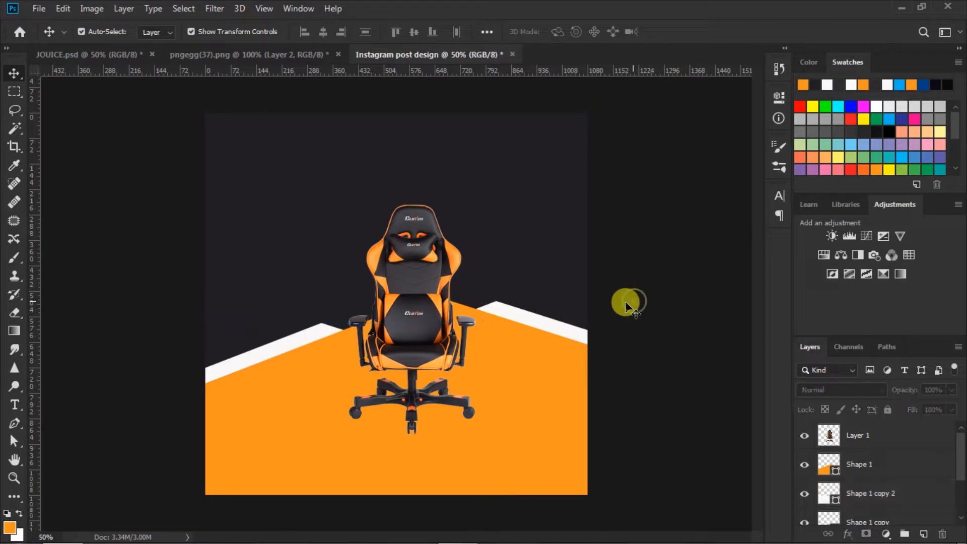
Step: Duplicate the right white strip and raise the copy slightly above the original
click(530, 319)
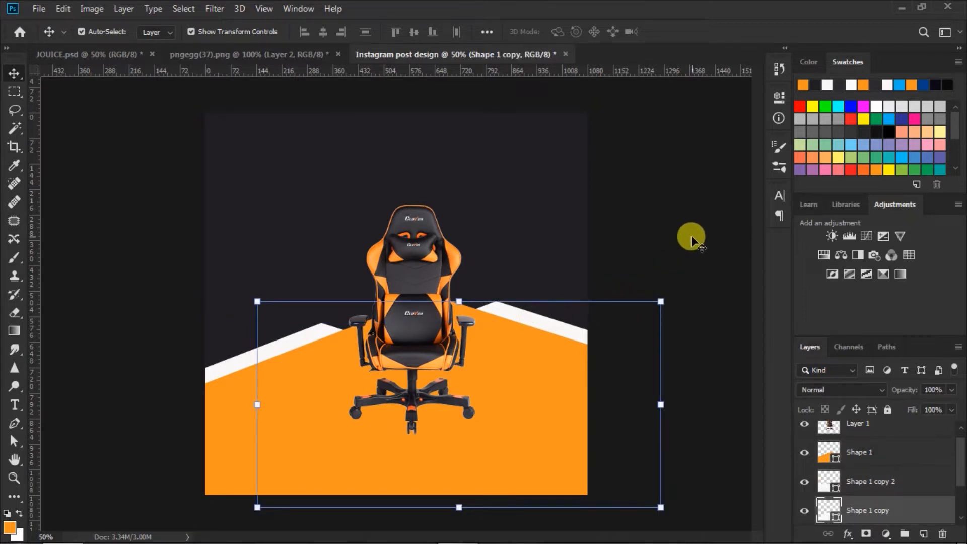
key(ctrl+j)
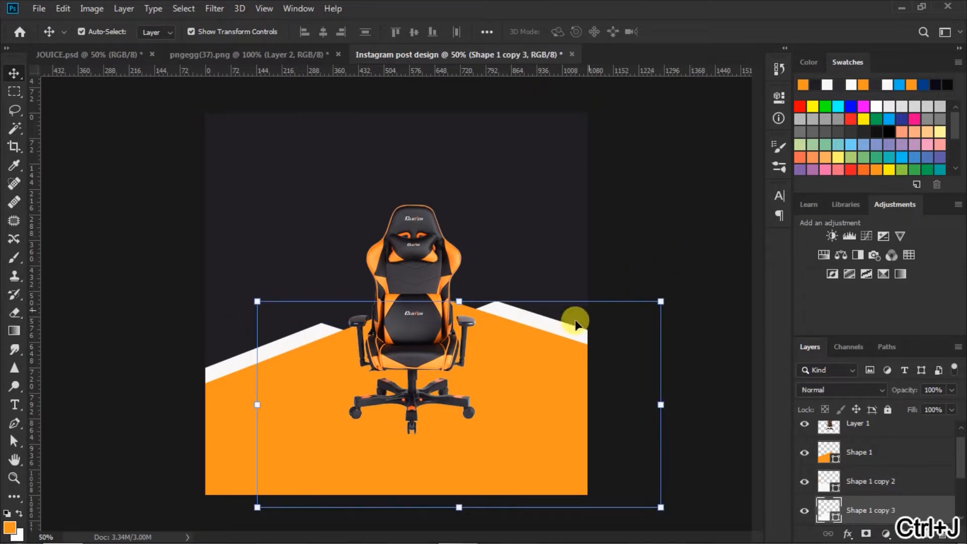
drag(563, 327, 563, 322)
key(Up)
key(Up)
key(Up)
Step: Turn the raised right copy into an outline with no fill and a 4.4 pt orange stroke
click(14, 496)
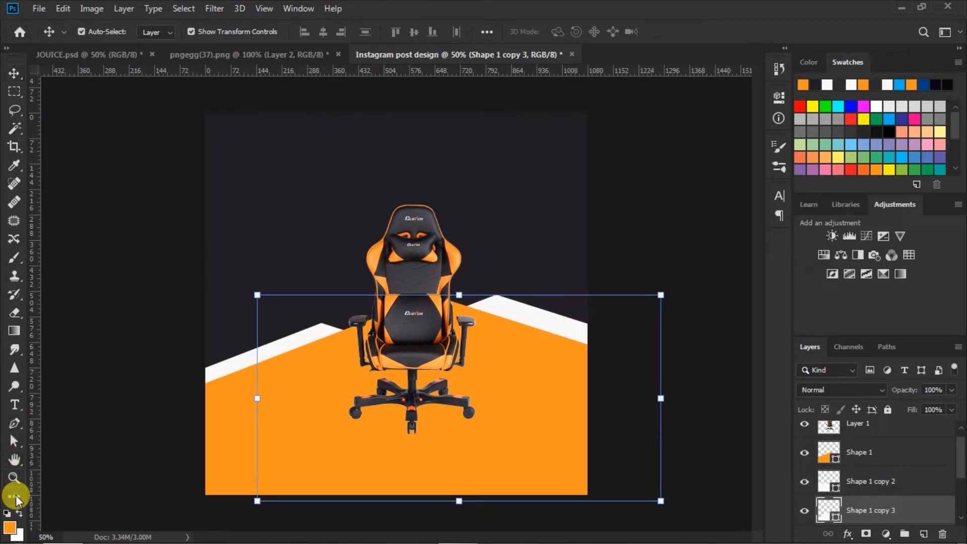
click(157, 32)
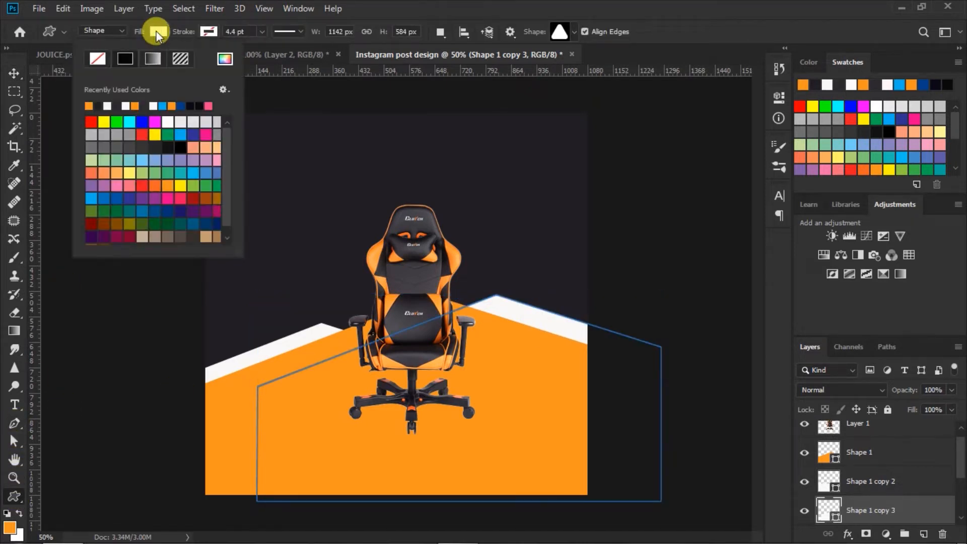
click(98, 59)
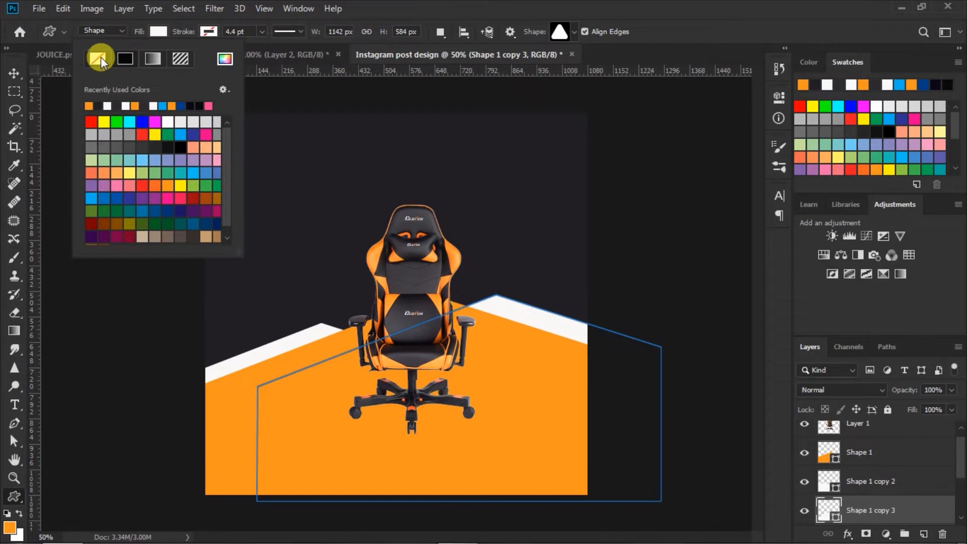
click(211, 31)
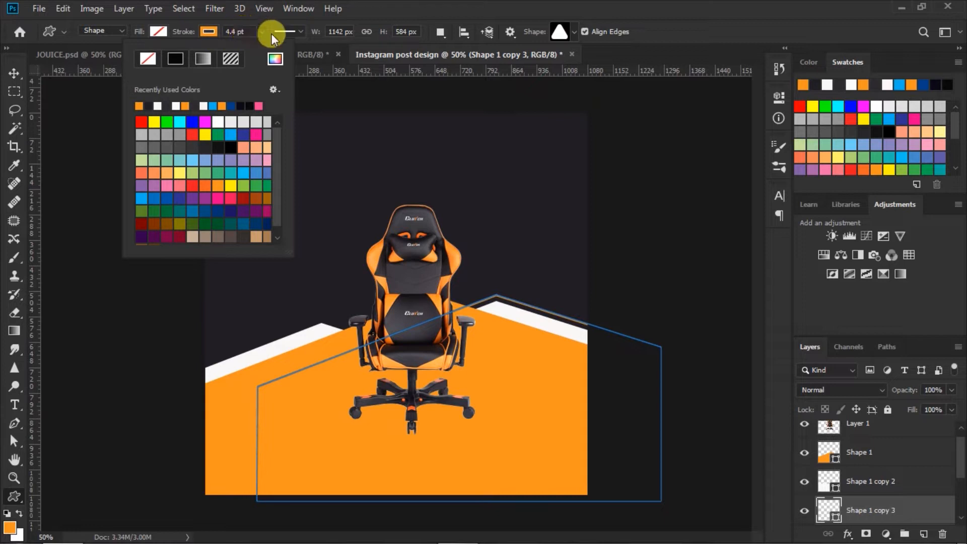
click(17, 79)
click(15, 76)
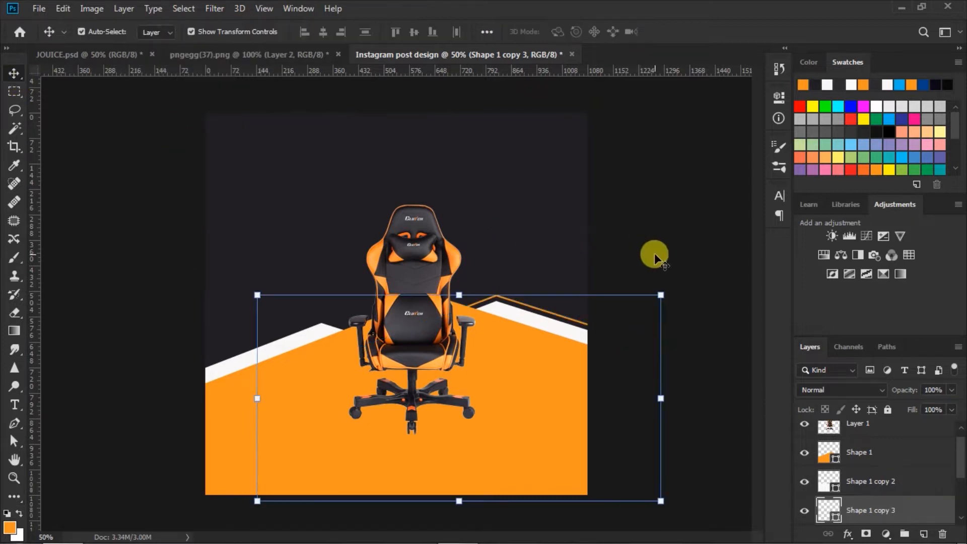
click(648, 233)
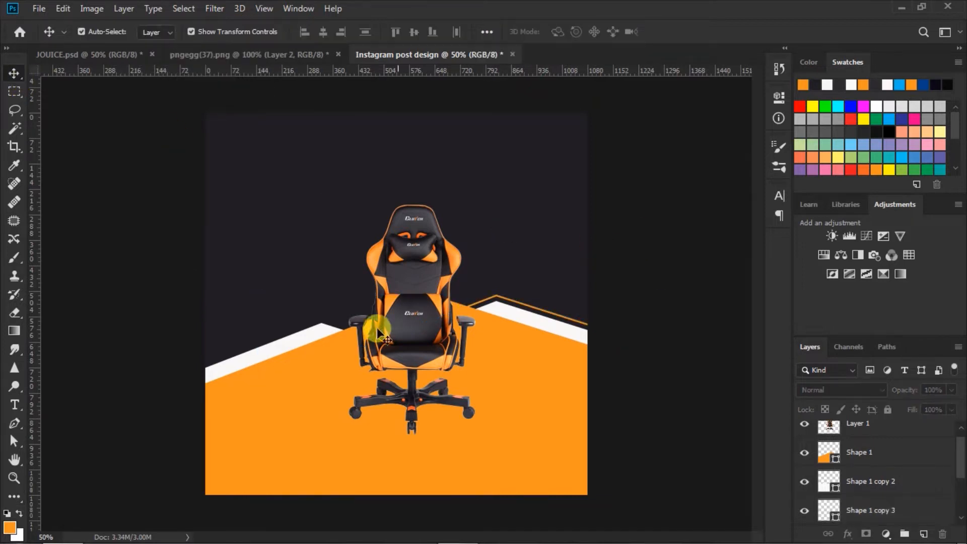
Step: Duplicate the left white strip and raise the copy slightly above the original
click(301, 336)
key(ctrl+j)
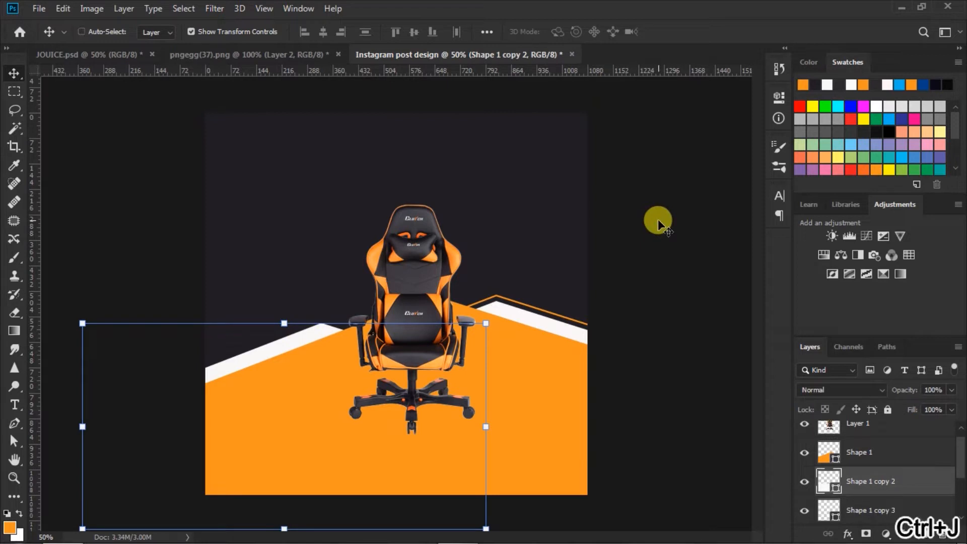
key(Up)
key(Up)
key(Up)
key(Up)
key(Up)
key(Up)
key(Up)
key(Up)
key(Up)
key(Up)
key(Up)
key(Up)
key(Up)
key(Up)
key(Up)
key(Up)
key(Up)
key(Up)
key(Up)
key(Up)
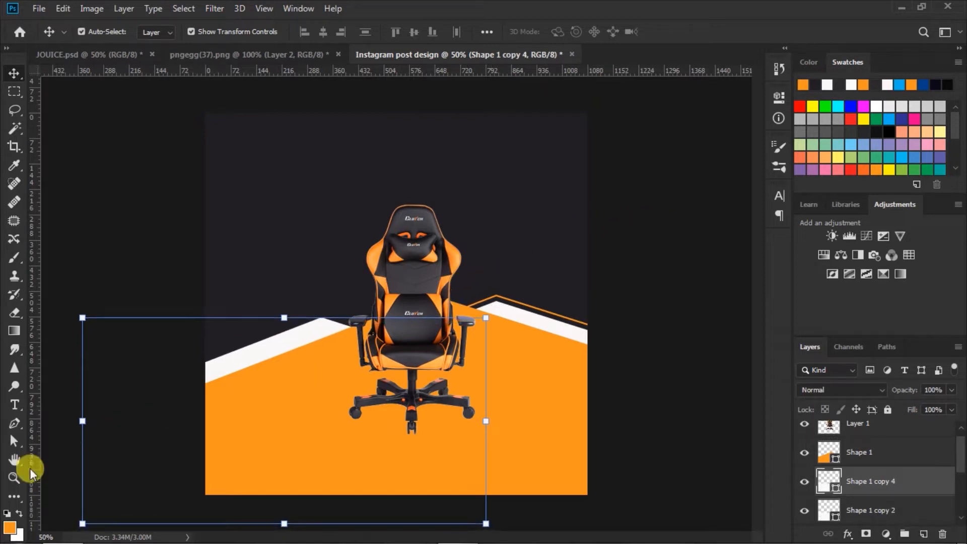
Step: Turn the raised left copy into an outline with no fill and a 4.4 pt orange stroke, and nudge it up slightly
click(13, 498)
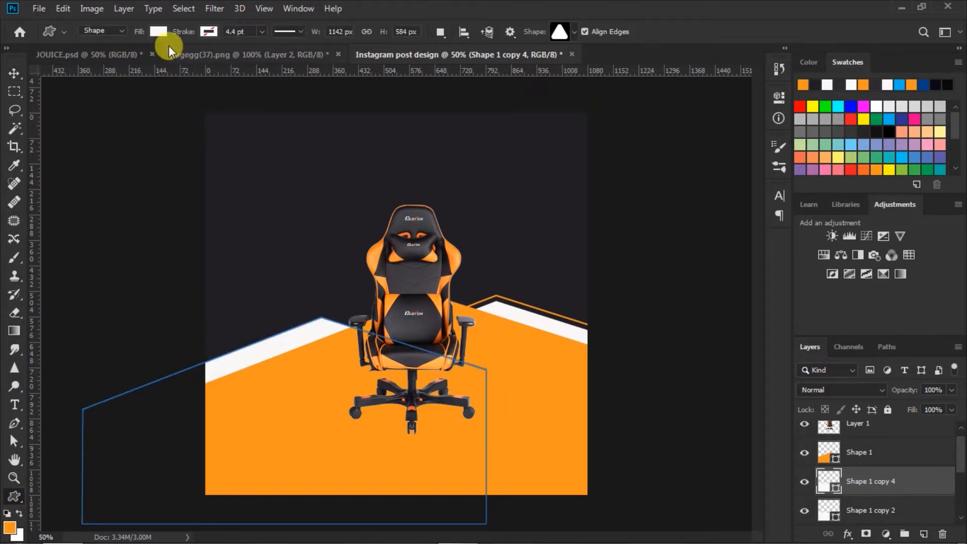
click(159, 32)
click(101, 57)
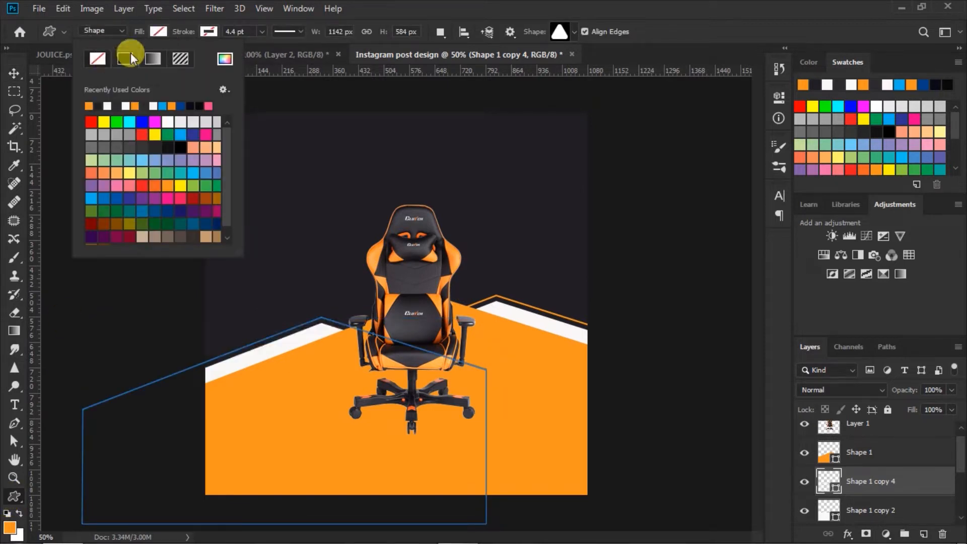
click(208, 31)
click(139, 105)
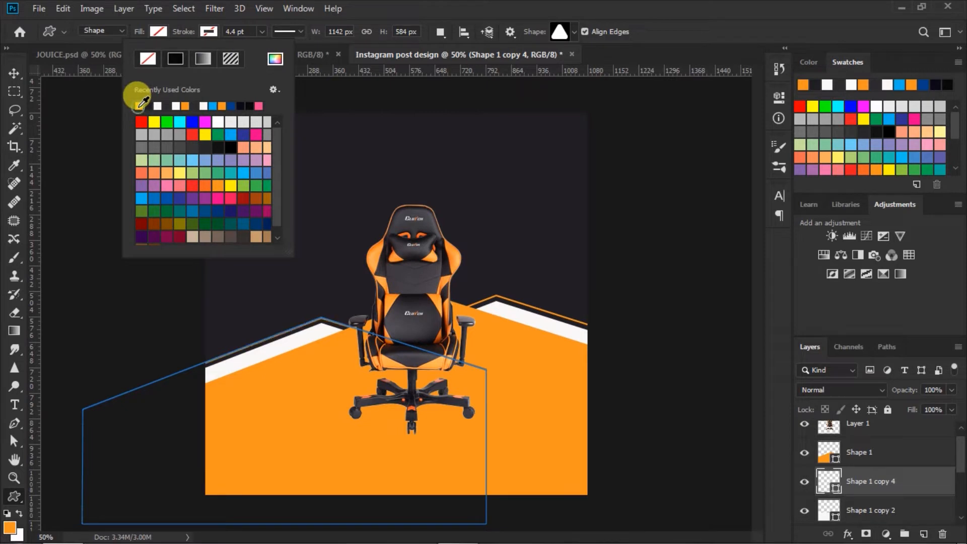
click(204, 33)
click(14, 73)
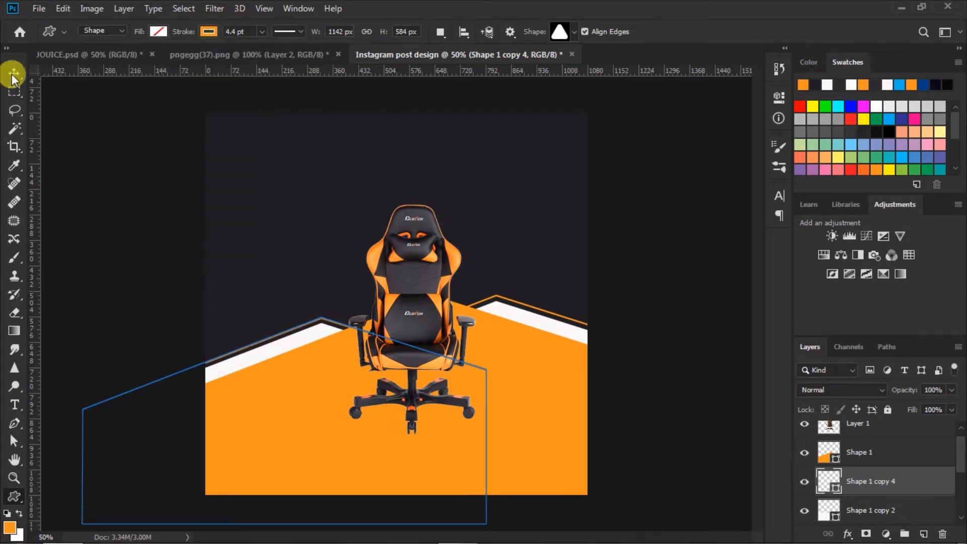
key(Up)
key(Up)
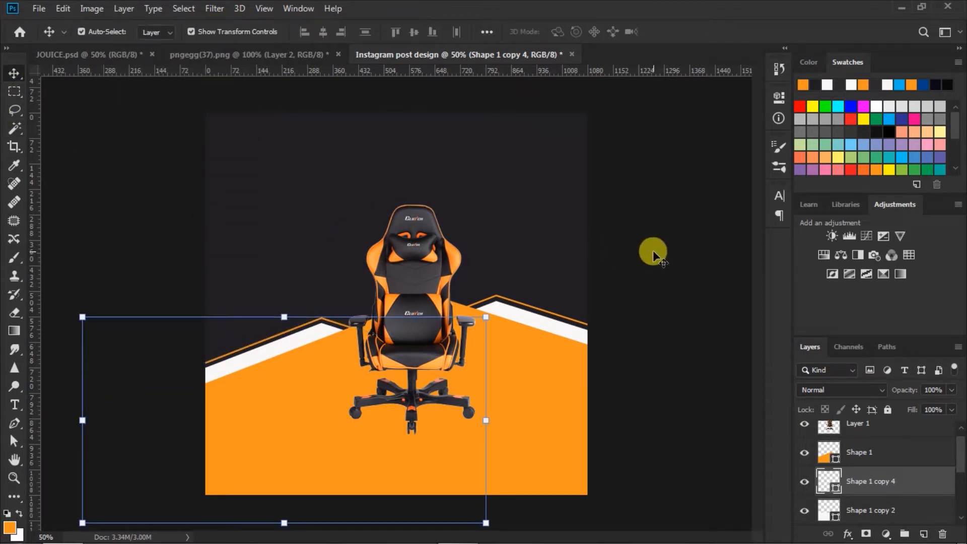
click(653, 250)
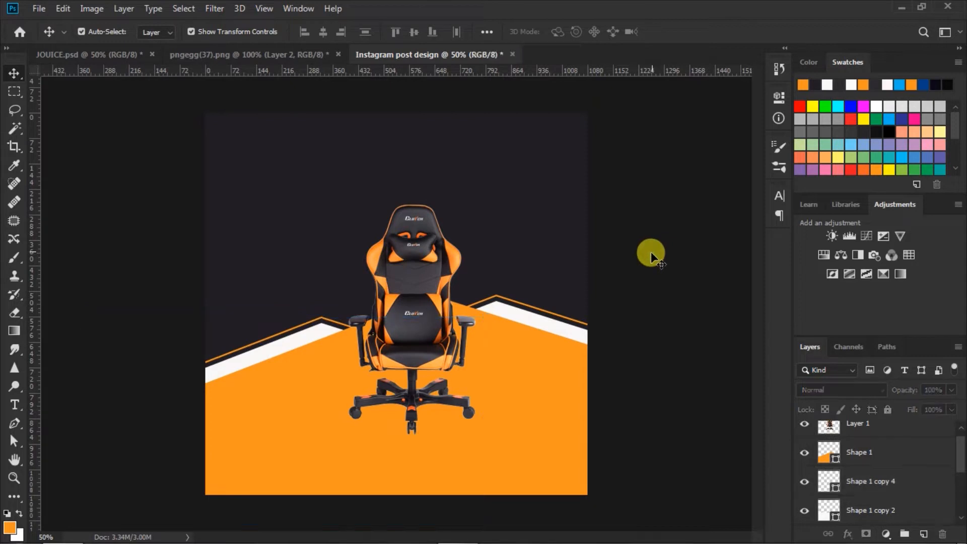
Step: Move the chair slightly right and down over the peak of the orange shape
click(428, 328)
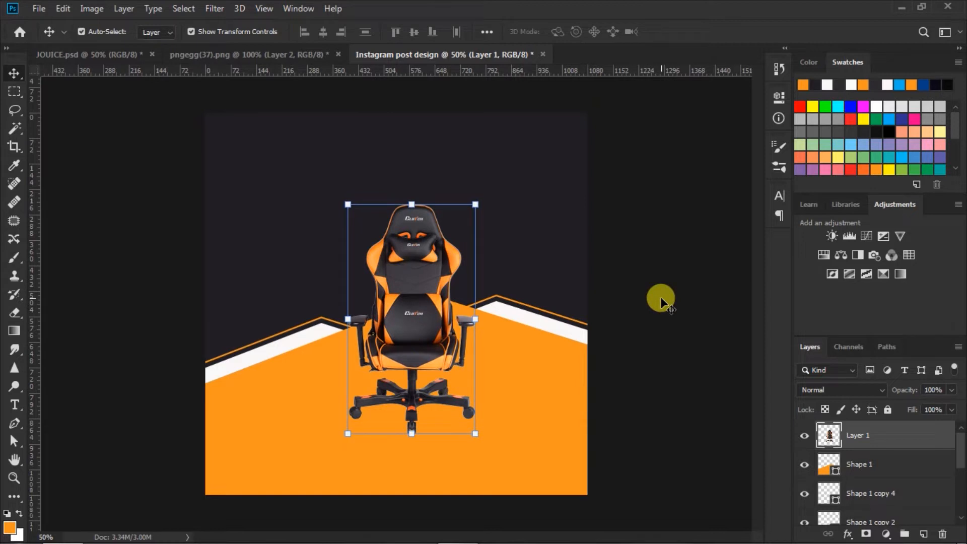
drag(434, 327, 442, 336)
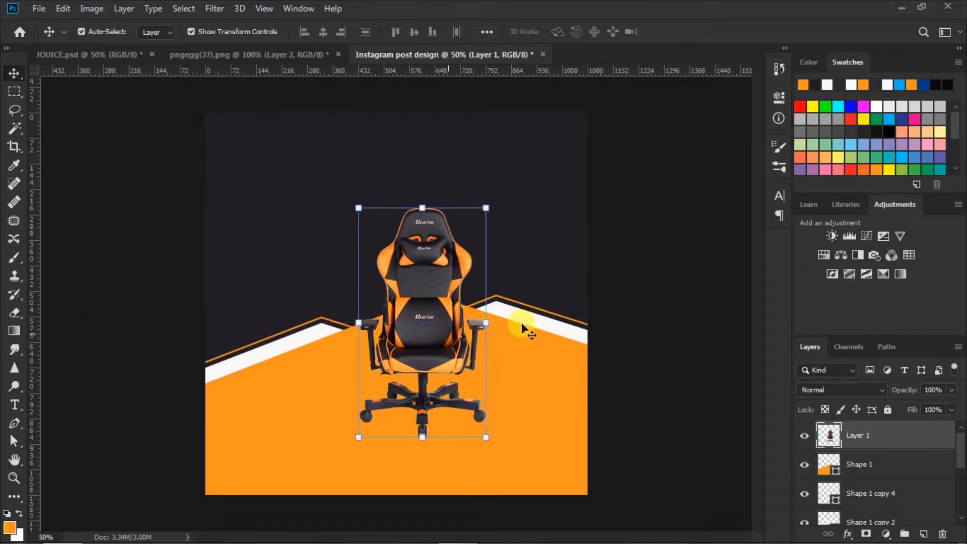
key(Left)
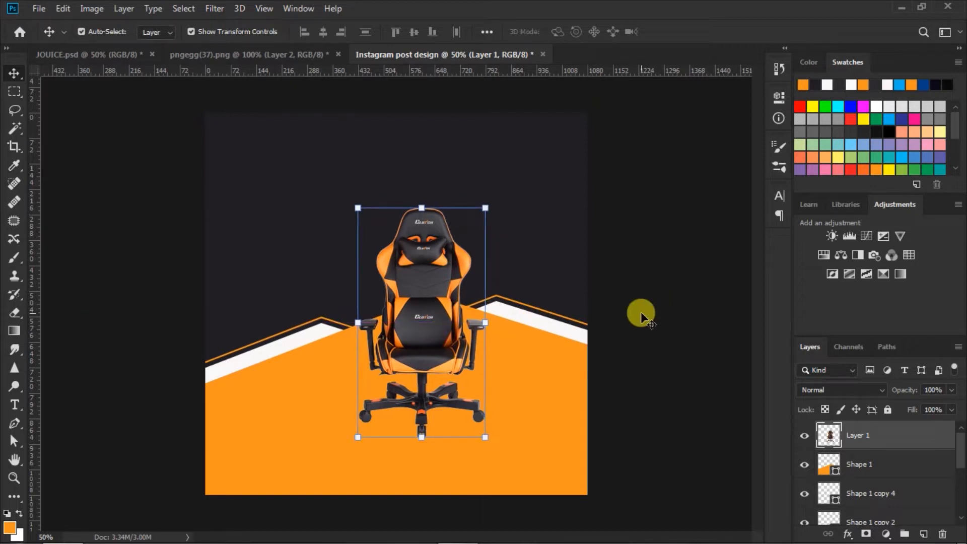
click(641, 312)
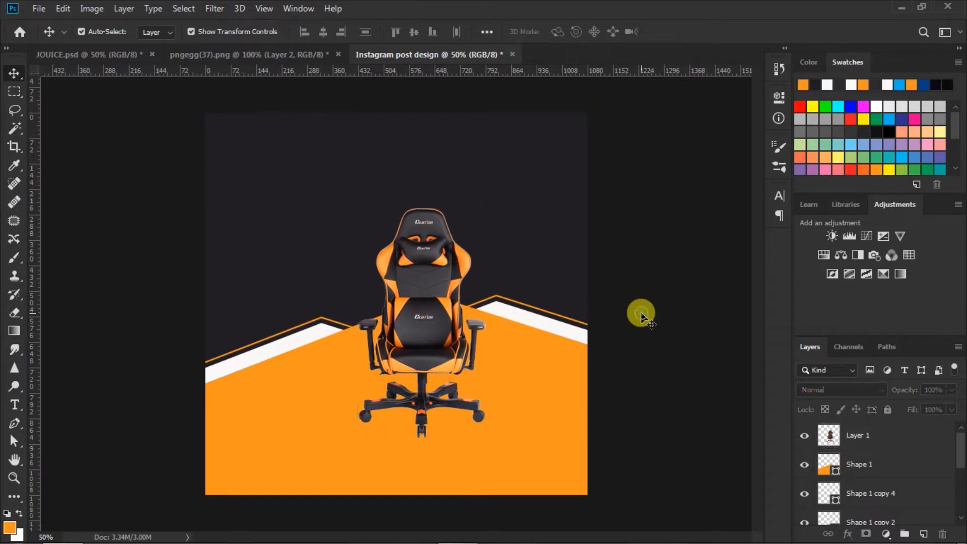
Step: Add an empty layer between the chair and the orange shape, and set the foreground color to #090909
click(437, 353)
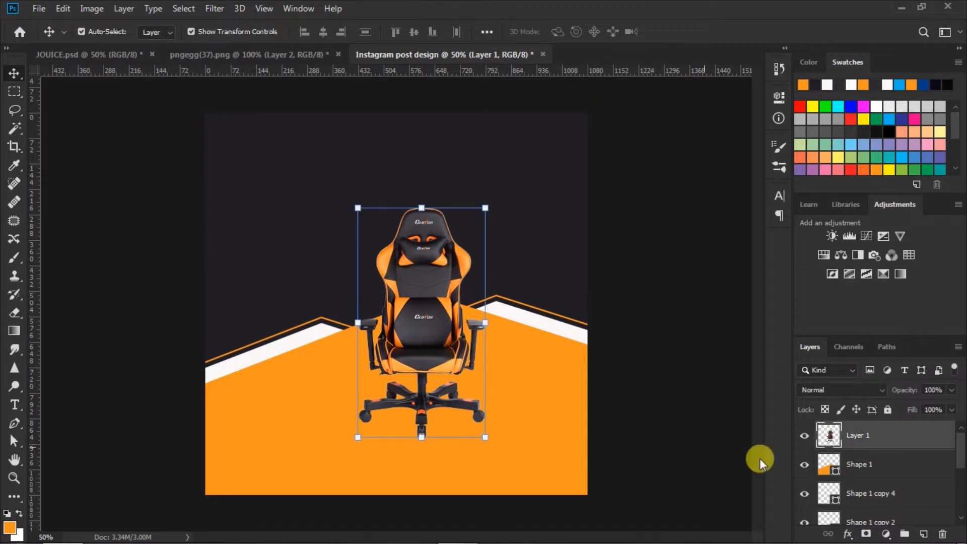
click(825, 464)
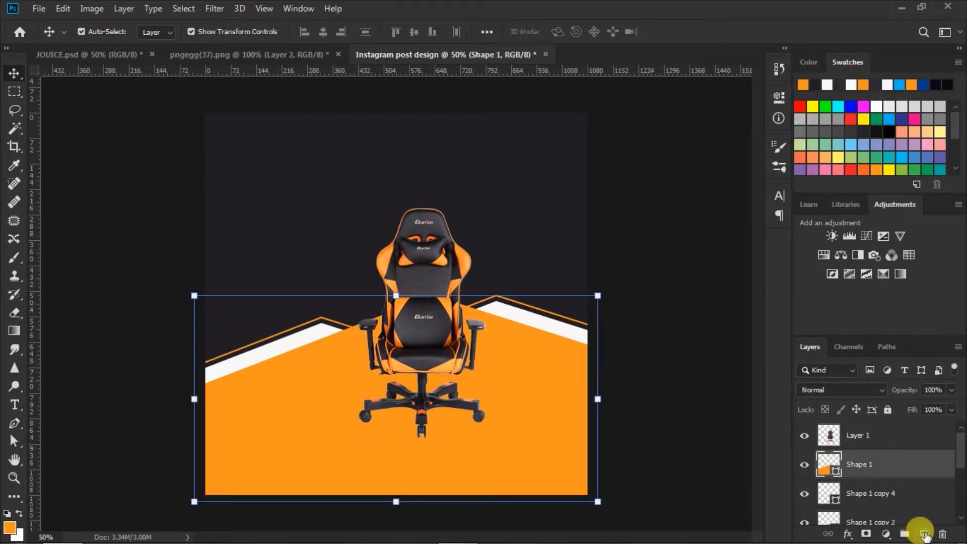
click(925, 535)
click(10, 527)
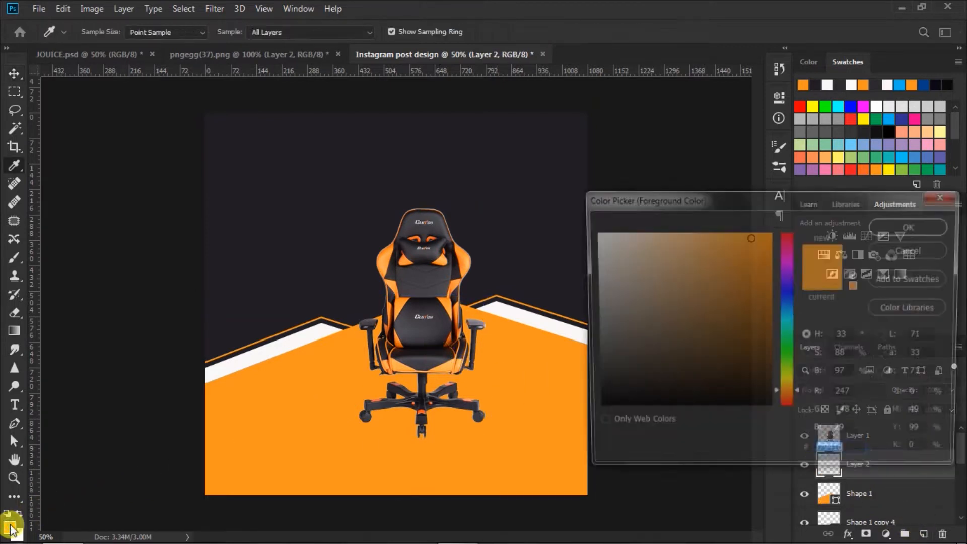
click(597, 406)
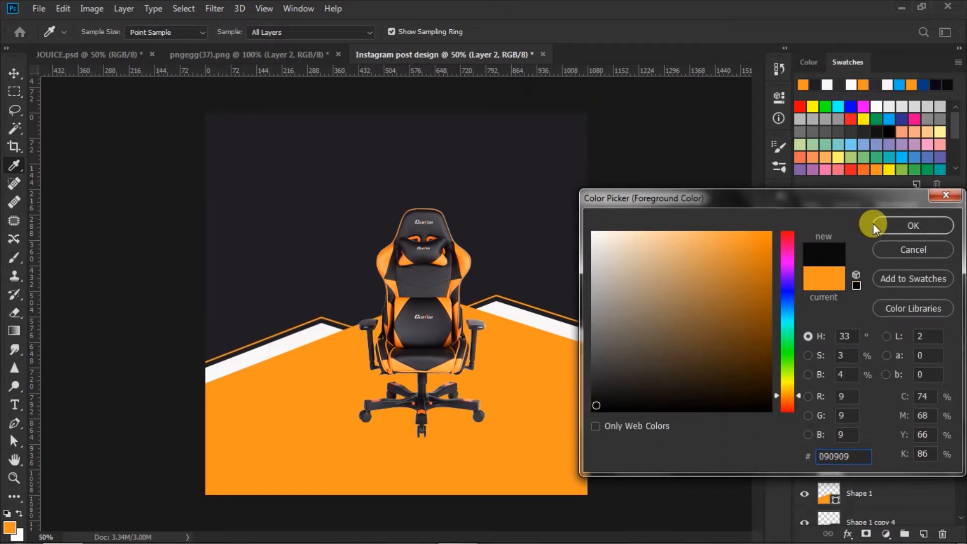
click(887, 226)
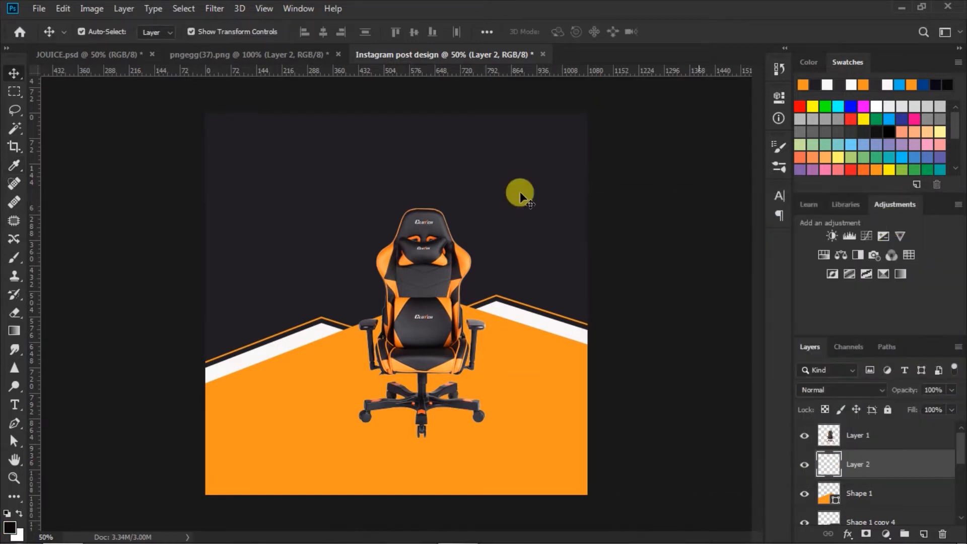
Step: Paint a soft shadow behind the chair seat with a soft round brush, one dab at 300 px and one at 400 px
click(15, 258)
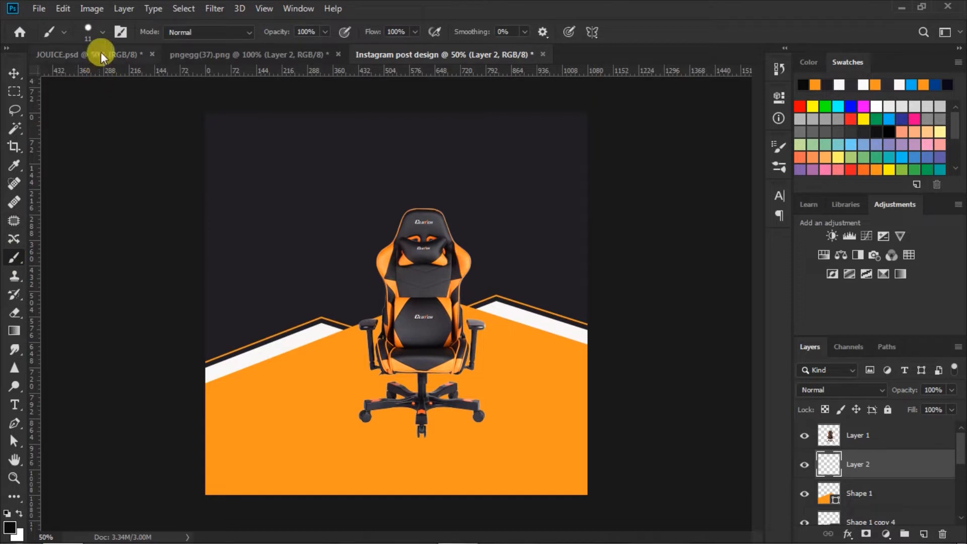
click(98, 31)
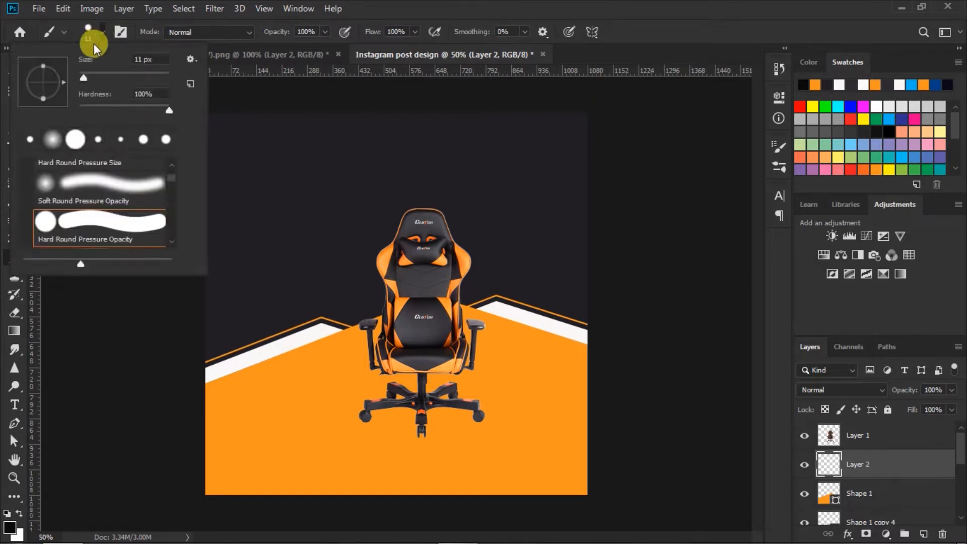
click(47, 143)
click(102, 31)
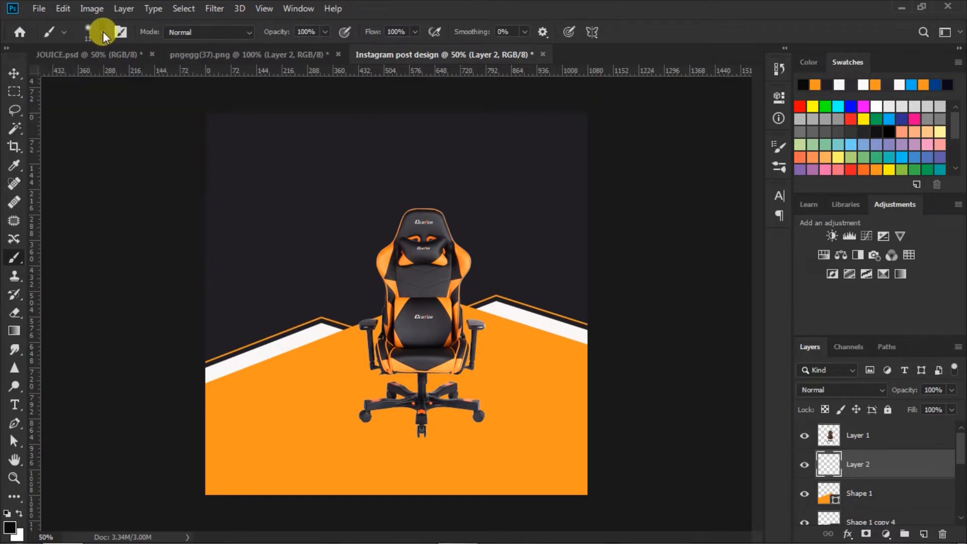
key(bracketright)
key(bracketright)
key(bracketright)
key(bracketright)
key(bracketright)
key(bracketright)
key(bracketright)
key(bracketright)
key(bracketright)
key(bracketright)
key(bracketright)
key(bracketright)
key(bracketright)
key(bracketright)
key(bracketright)
key(bracketright)
key(bracketright)
key(bracketright)
key(bracketright)
key(bracketright)
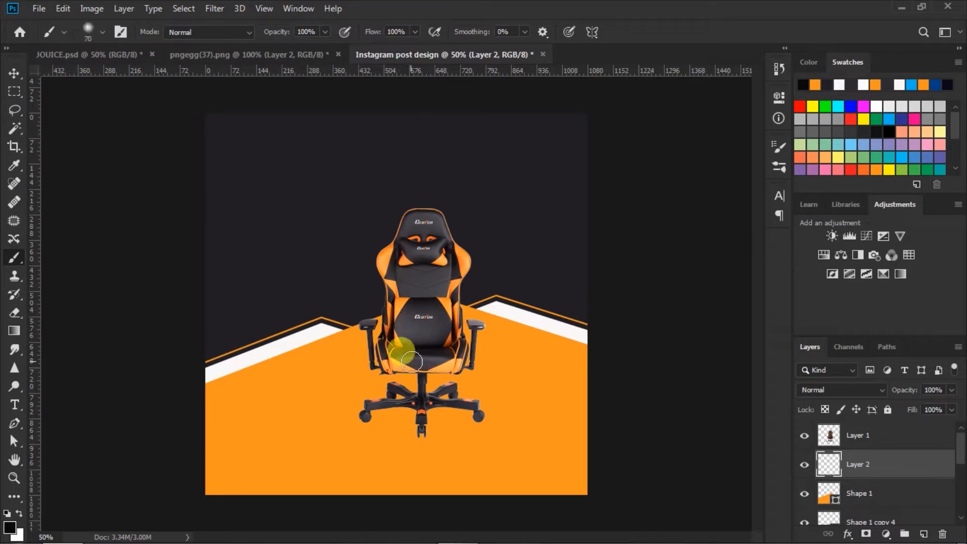
key(bracketleft)
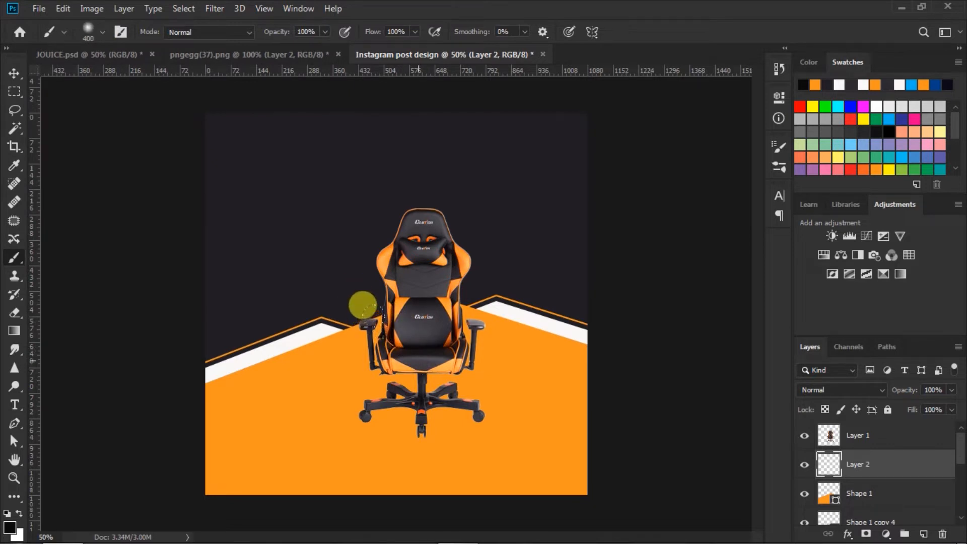
click(419, 360)
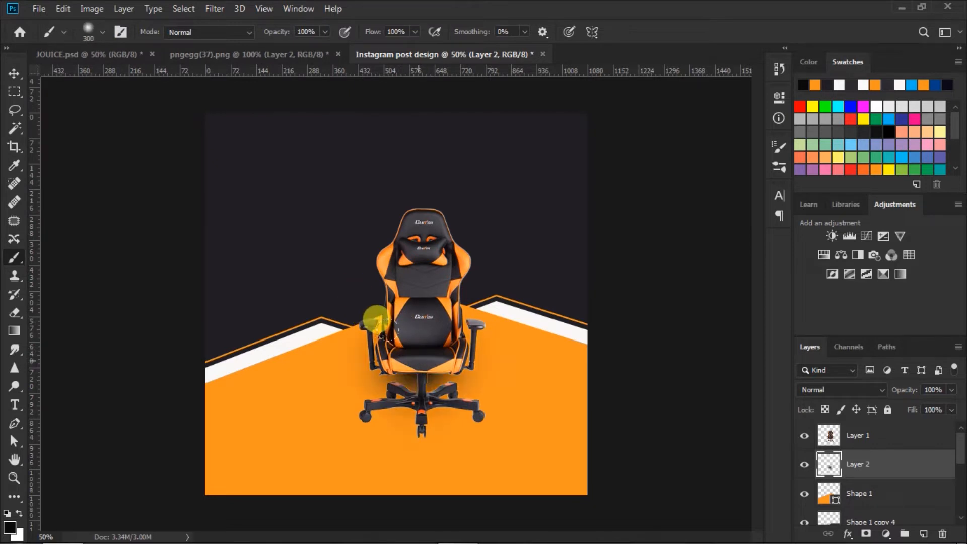
key(bracketright)
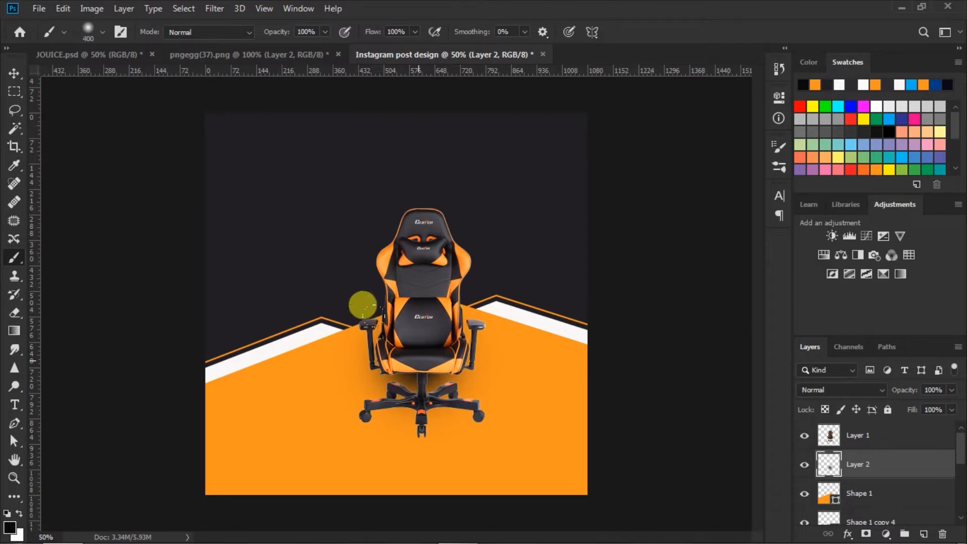
click(418, 360)
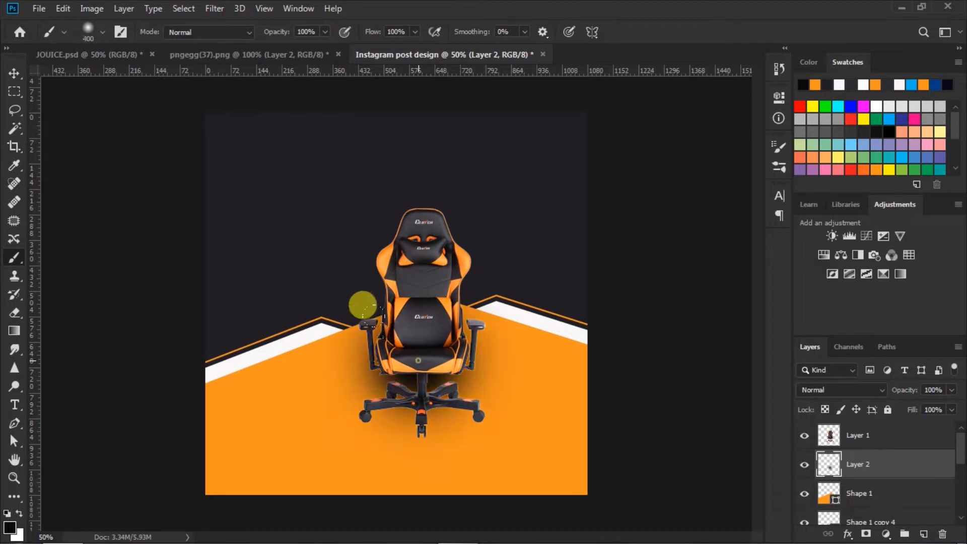
Step: Move the shadow down, then flatten and widen it into a flat ellipse around the chair's wheelbase
click(14, 73)
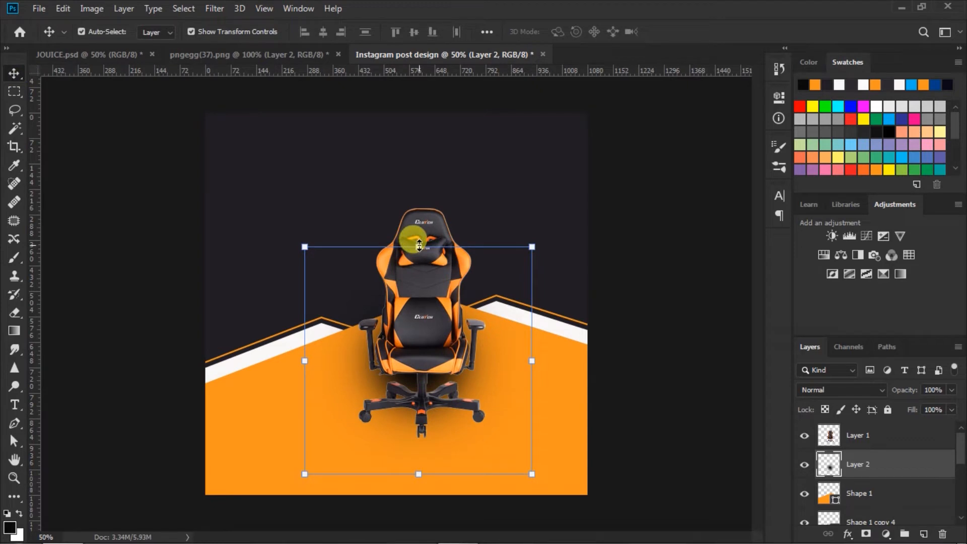
drag(428, 363, 430, 387)
drag(432, 421, 434, 403)
drag(307, 414, 284, 413)
drag(536, 414, 562, 414)
drag(424, 458, 423, 467)
drag(424, 373, 423, 366)
click(676, 33)
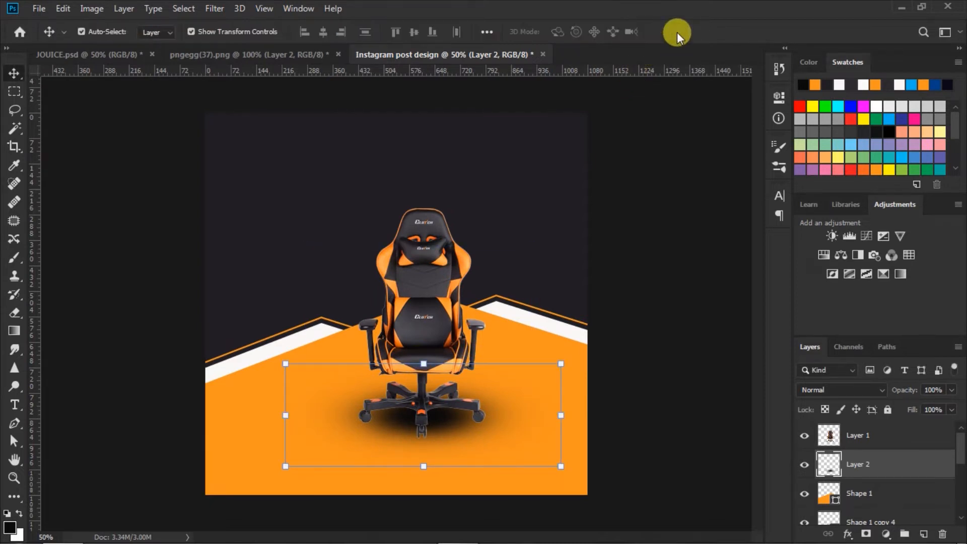
Step: Set the shadow layer's opacity to 77% and move the shadow up slightly under the chair base
click(951, 394)
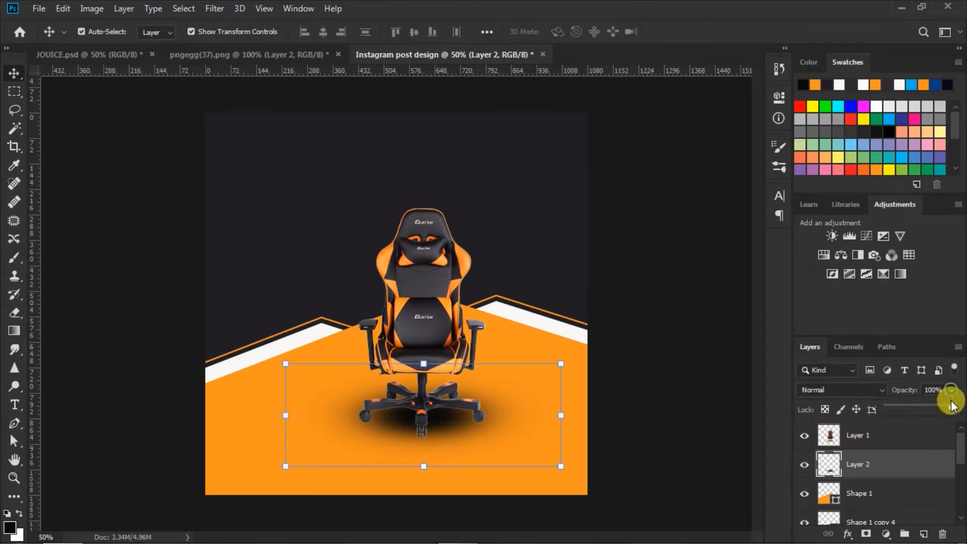
drag(954, 408, 936, 408)
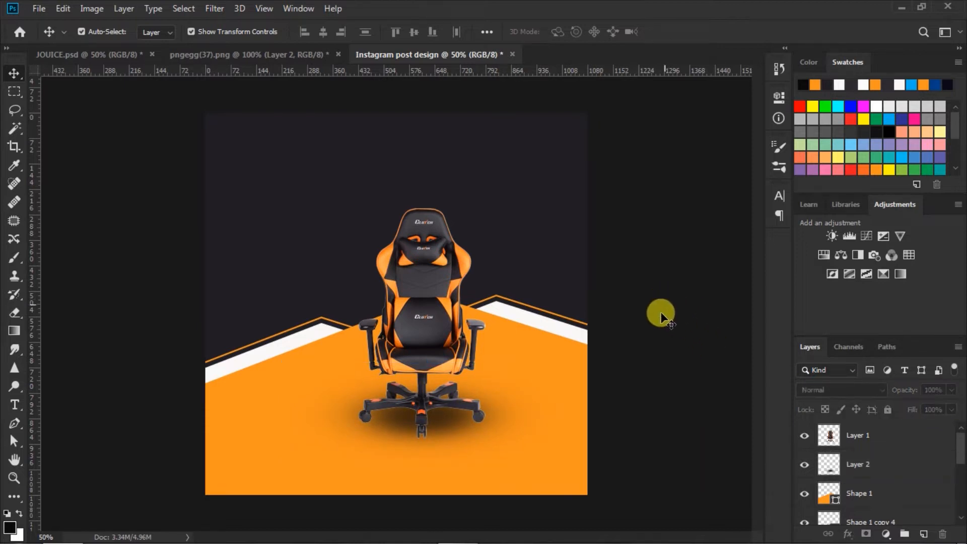
click(403, 347)
click(452, 415)
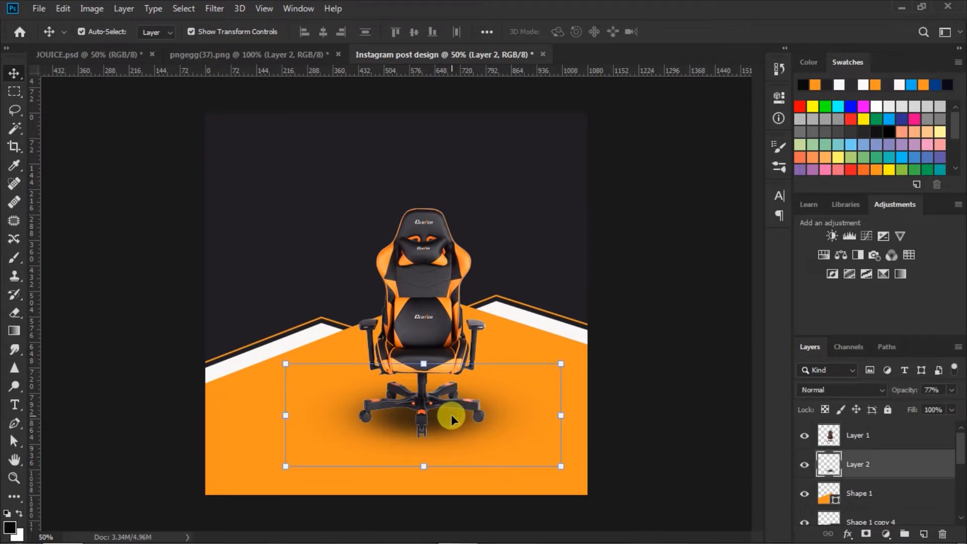
drag(453, 415, 455, 411)
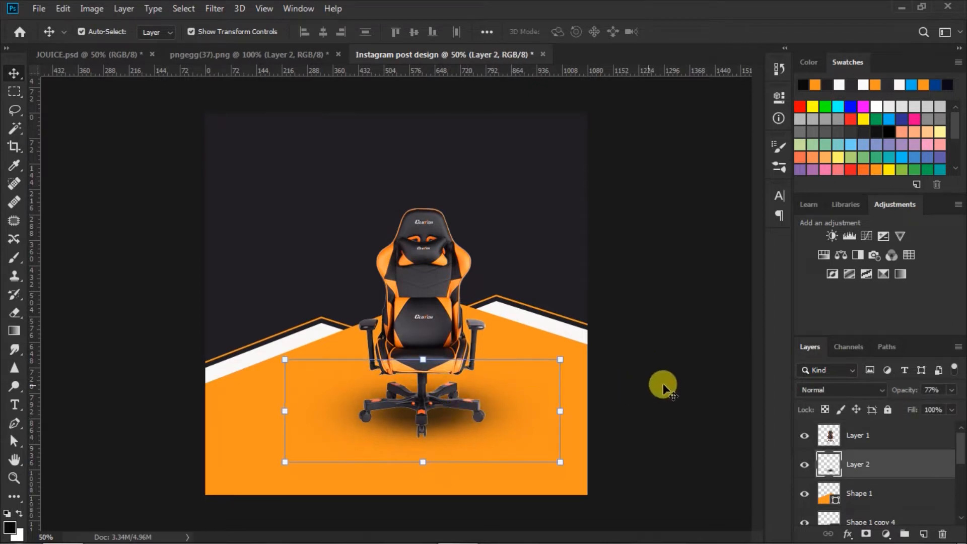
click(662, 382)
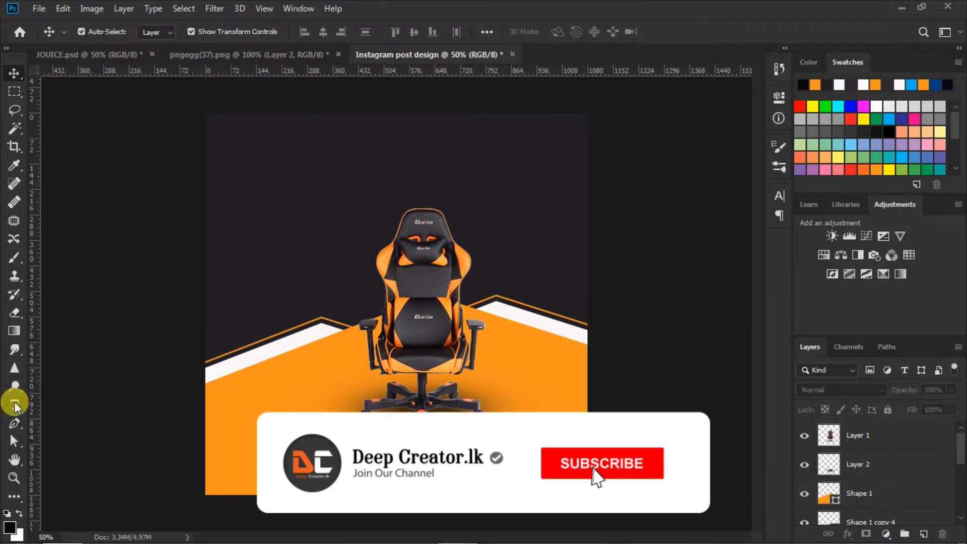
Step: Add white heading text COMFORT over GAMING CHAIR on two lines above the chair in News706 BT Bold, 60 pt
click(14, 403)
click(205, 31)
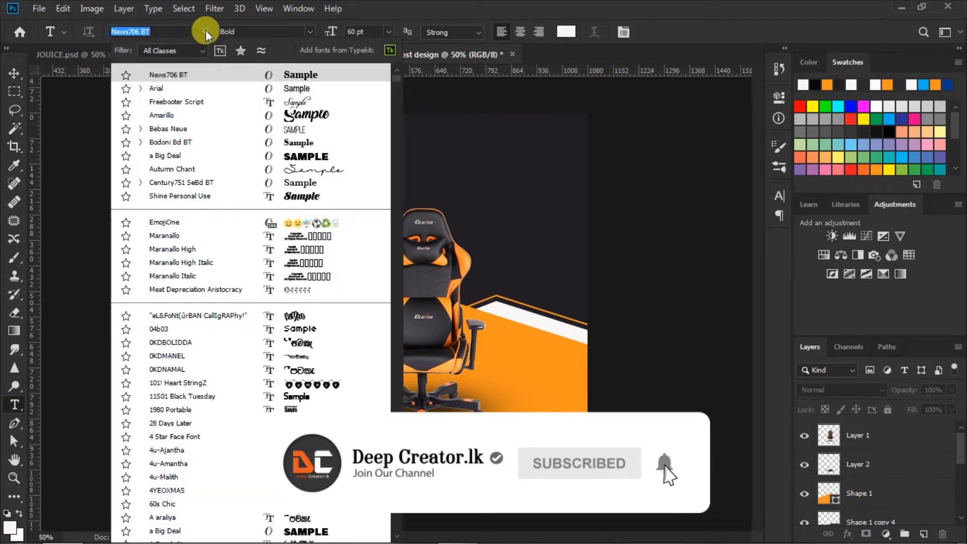
click(292, 73)
click(354, 30)
click(237, 178)
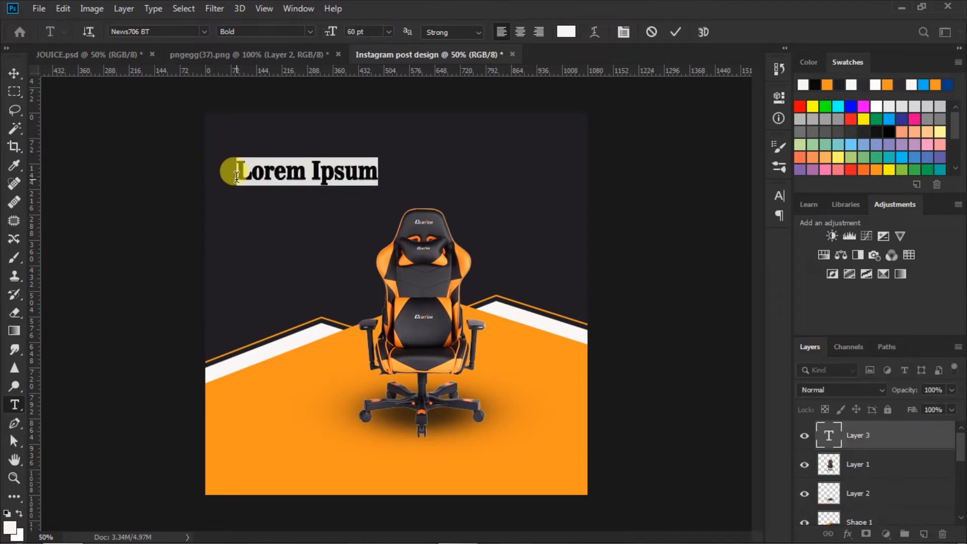
text(COM)
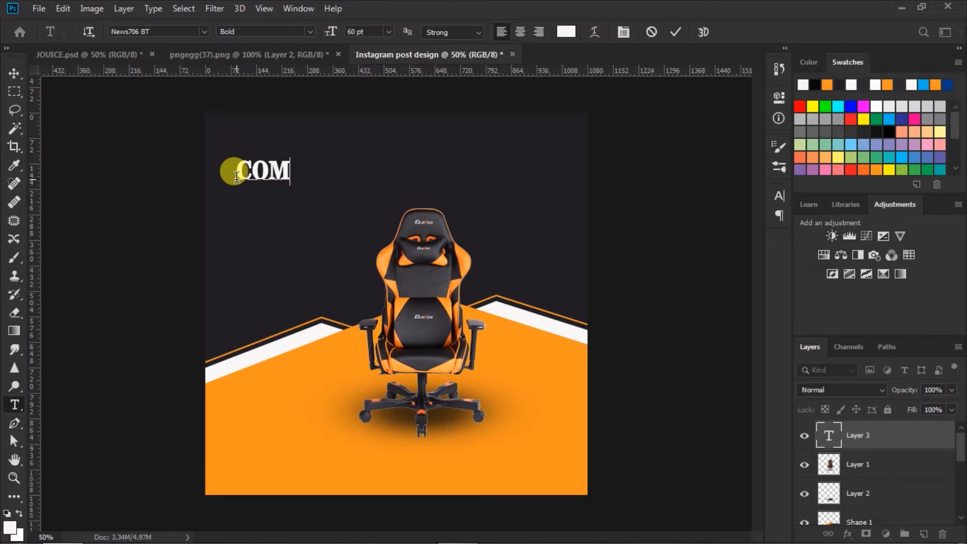
text(FORT )
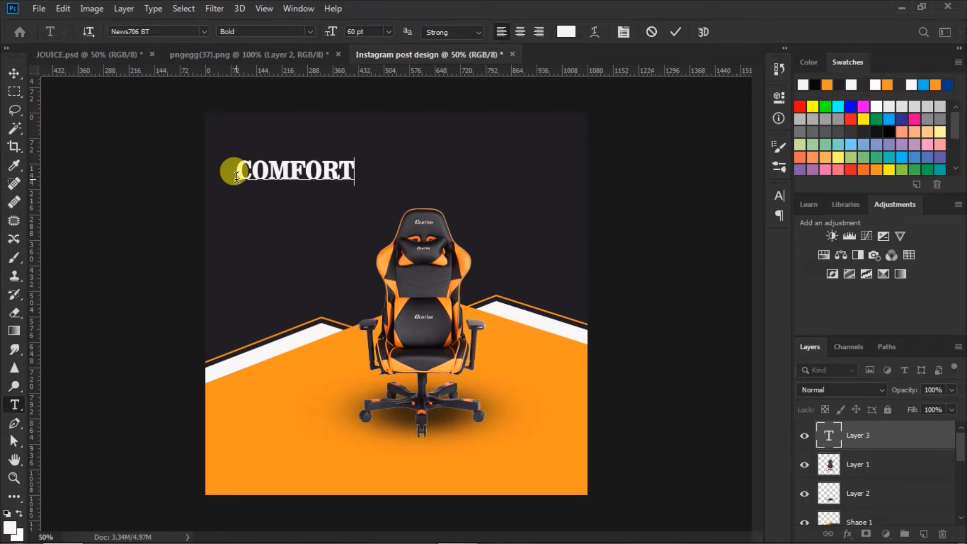
text(GAMING CHAIR)
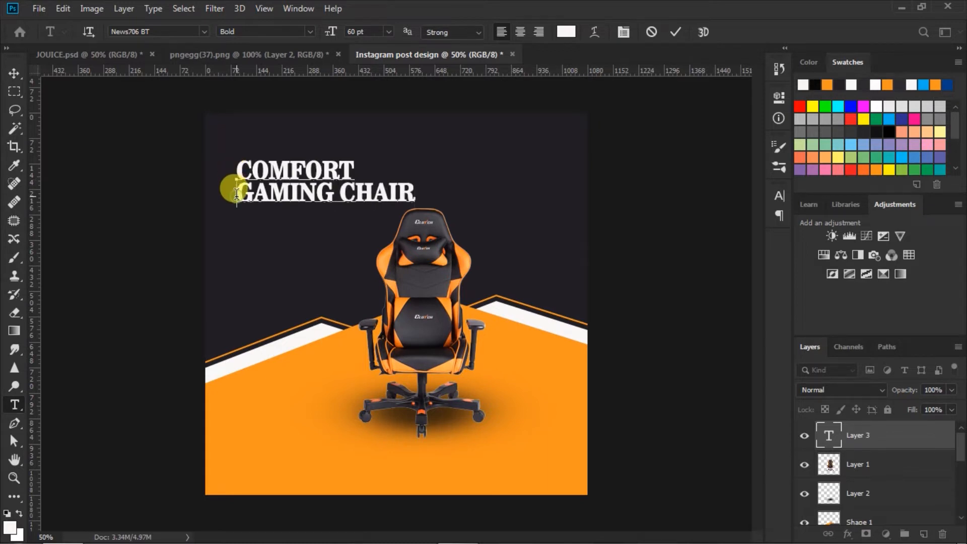
Step: Turn off faux bold for the word COMFORT in the heading and commit the text
drag(235, 191, 508, 195)
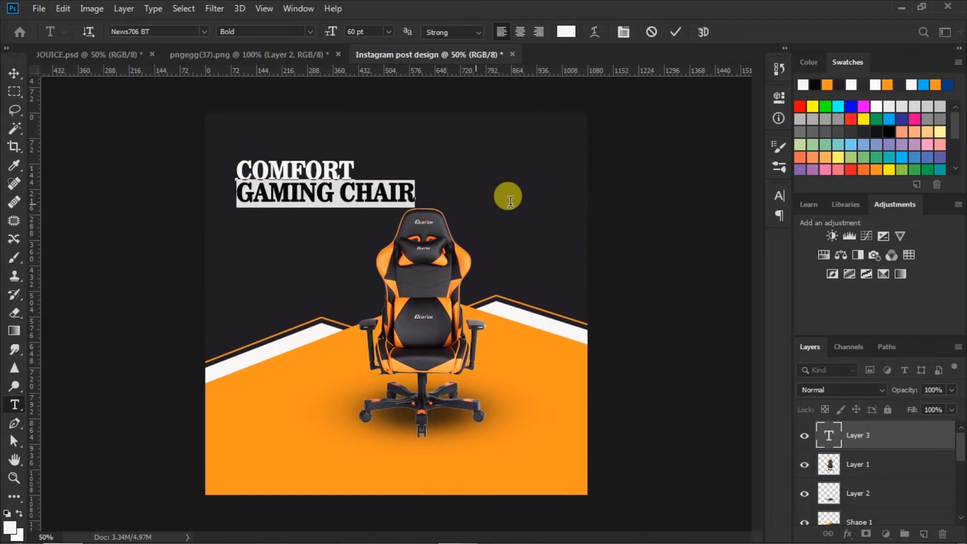
click(780, 196)
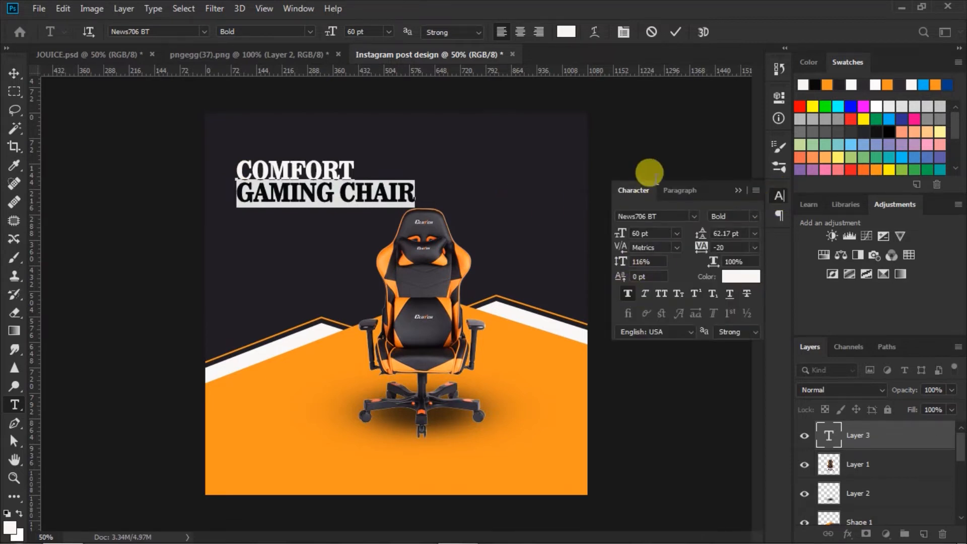
drag(231, 157, 443, 158)
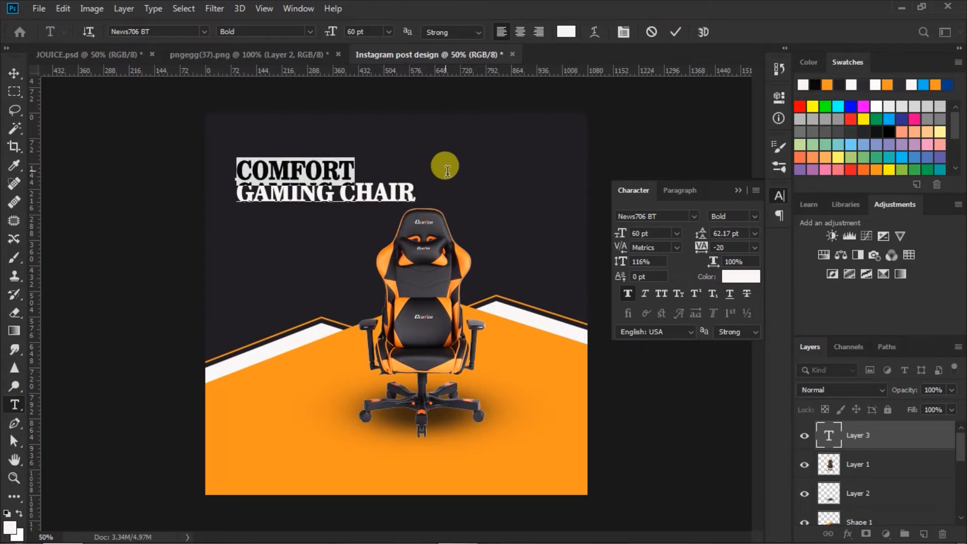
click(630, 297)
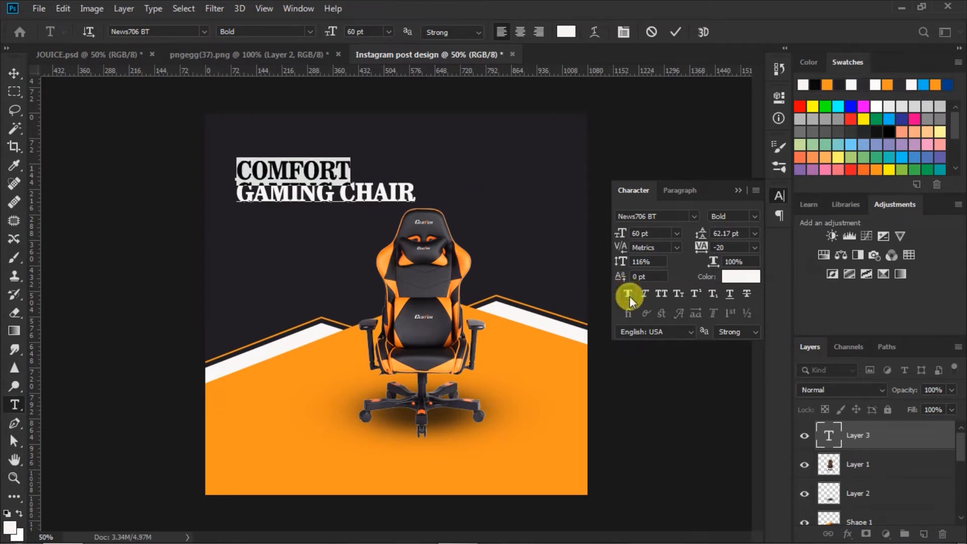
click(672, 33)
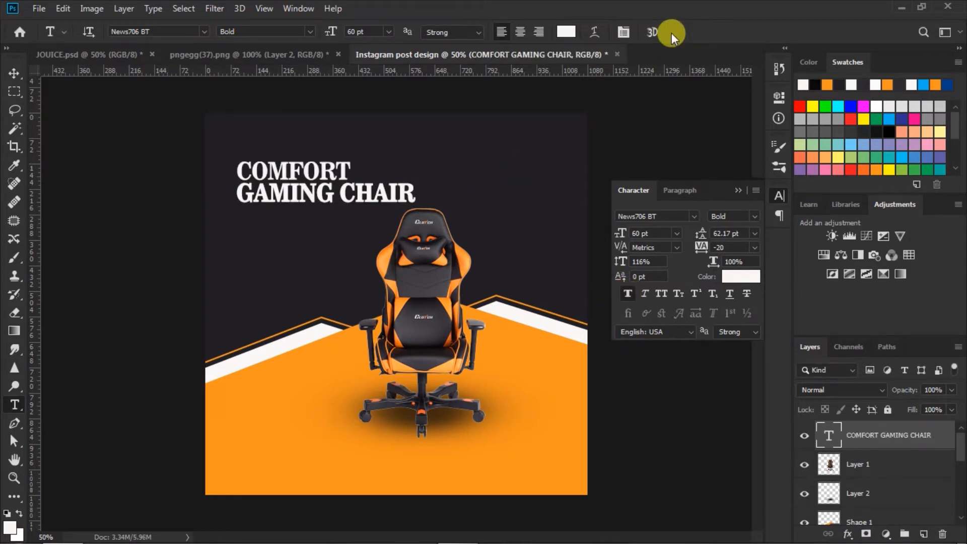
Step: Move the COMFORT GAMING CHAIR heading left, closer to the canvas's left edge
click(736, 190)
click(14, 73)
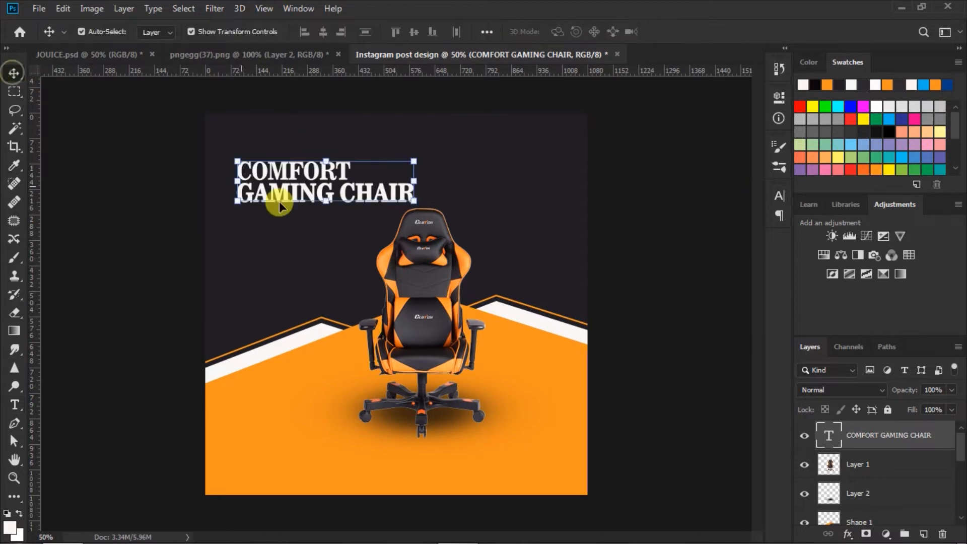
drag(312, 172, 302, 177)
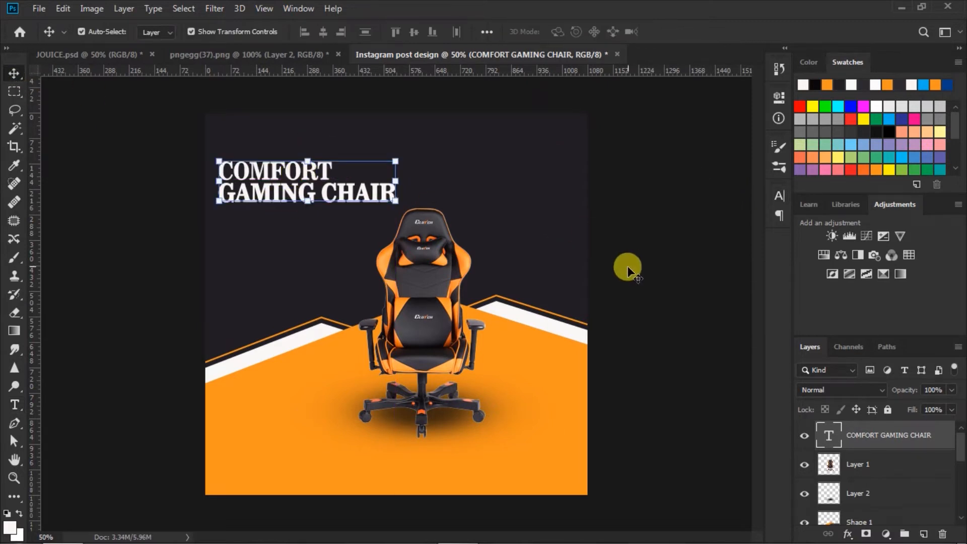
click(630, 271)
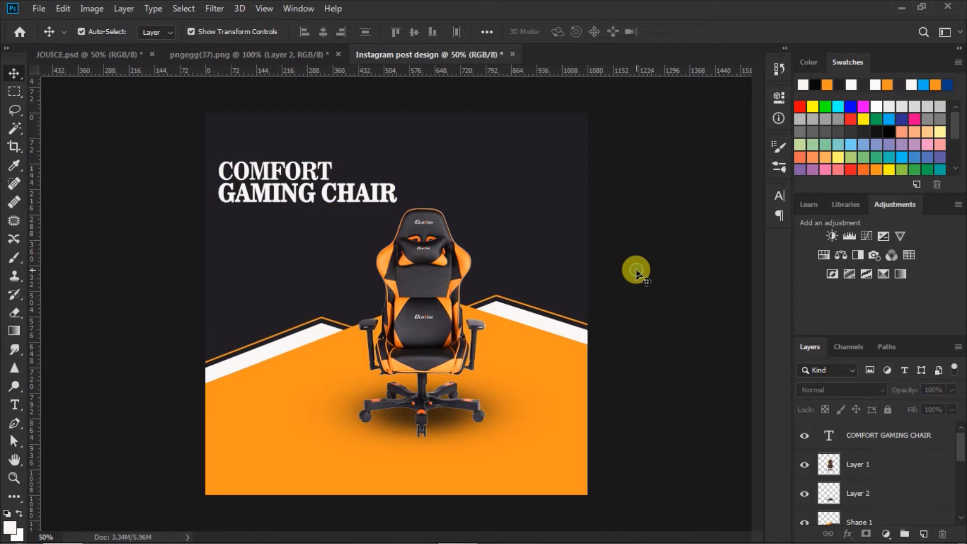
Step: Add the line GREAT COLLECTION OF above the heading in 24 pt News706 BT Bold, colored orange #fa9317 sampled from the design
click(15, 404)
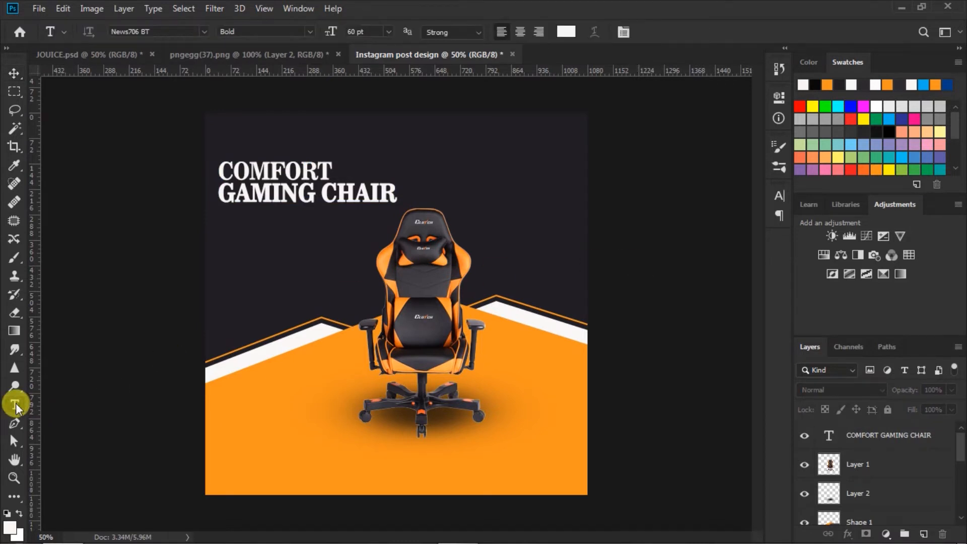
click(388, 31)
click(371, 159)
click(566, 32)
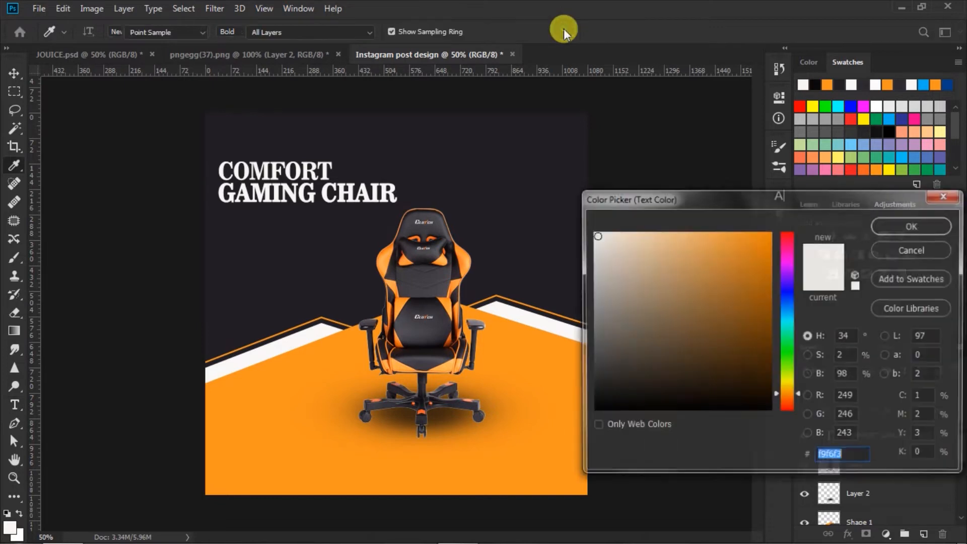
click(561, 362)
click(748, 229)
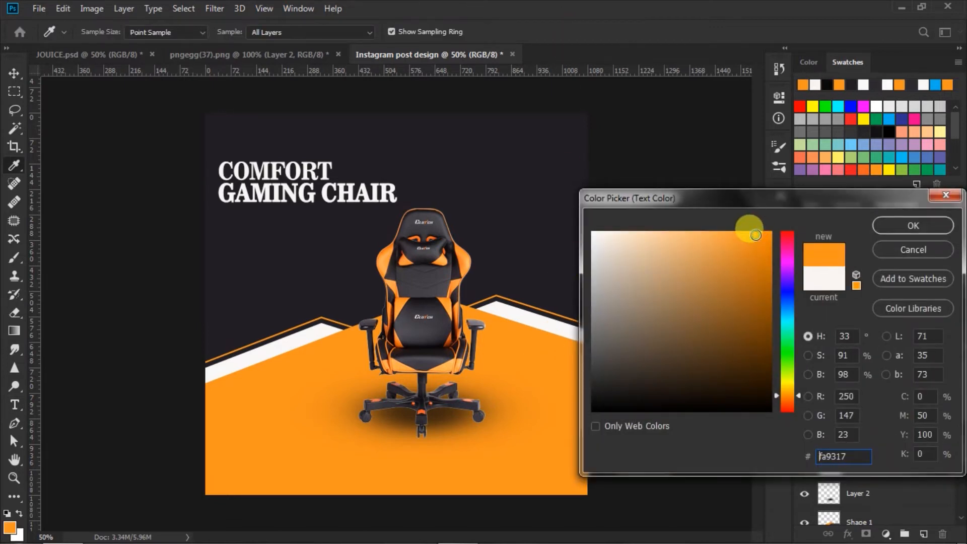
click(888, 225)
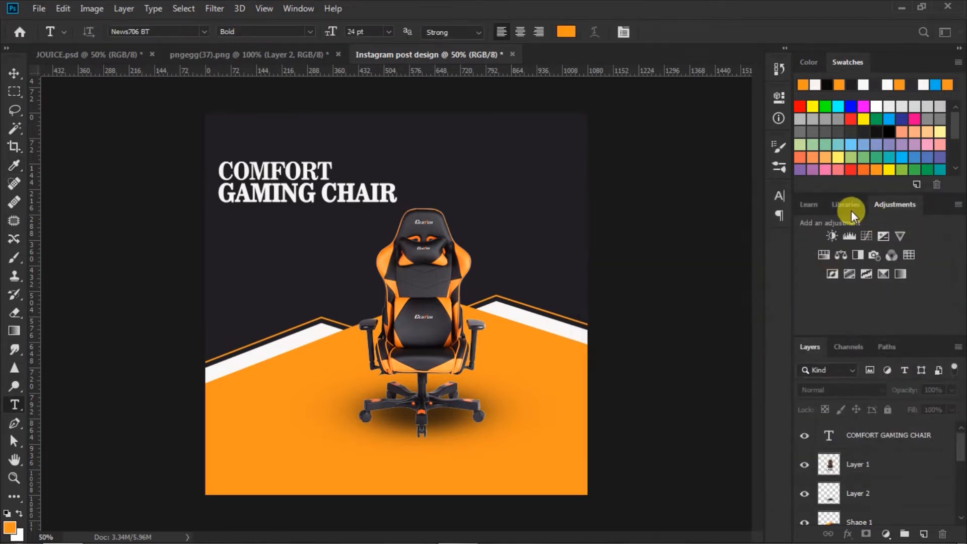
click(220, 149)
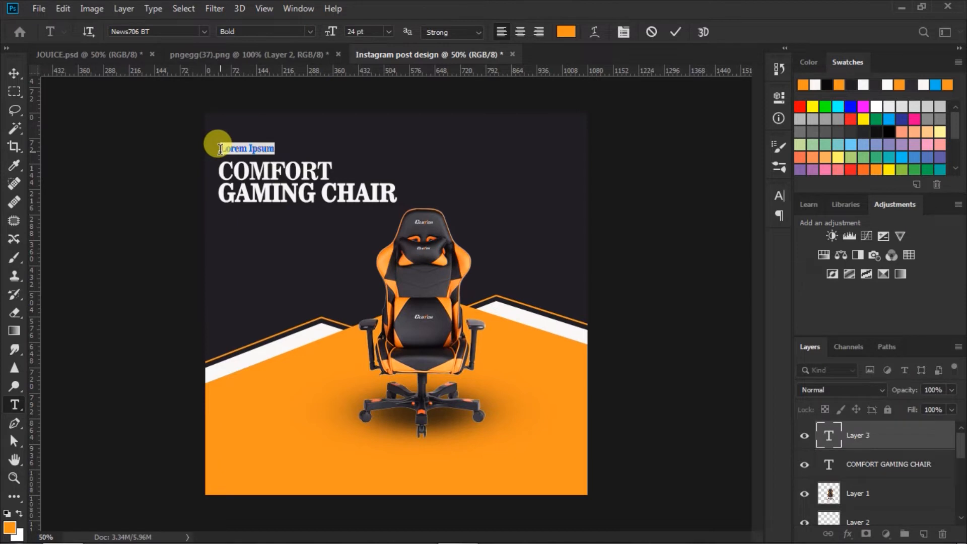
text(GREAT COLLECTION OF)
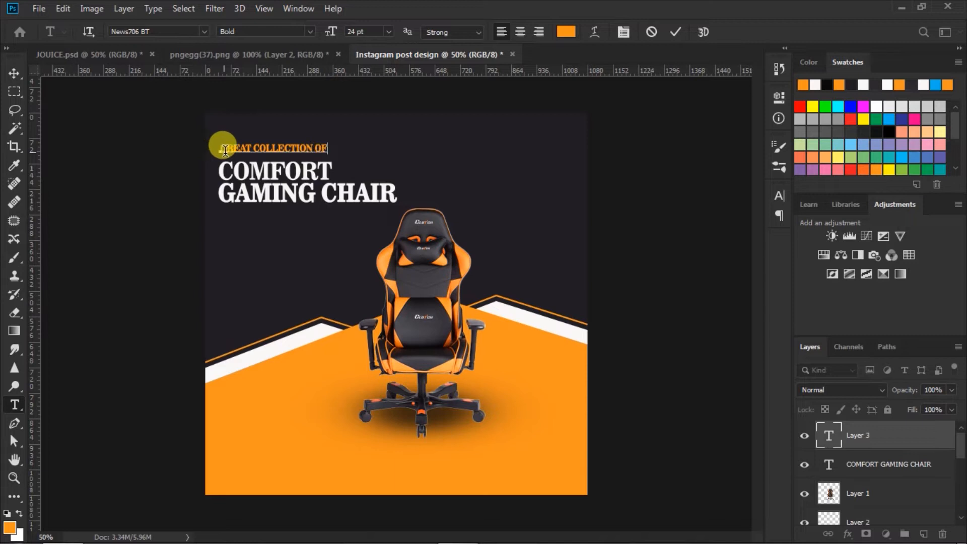
click(676, 31)
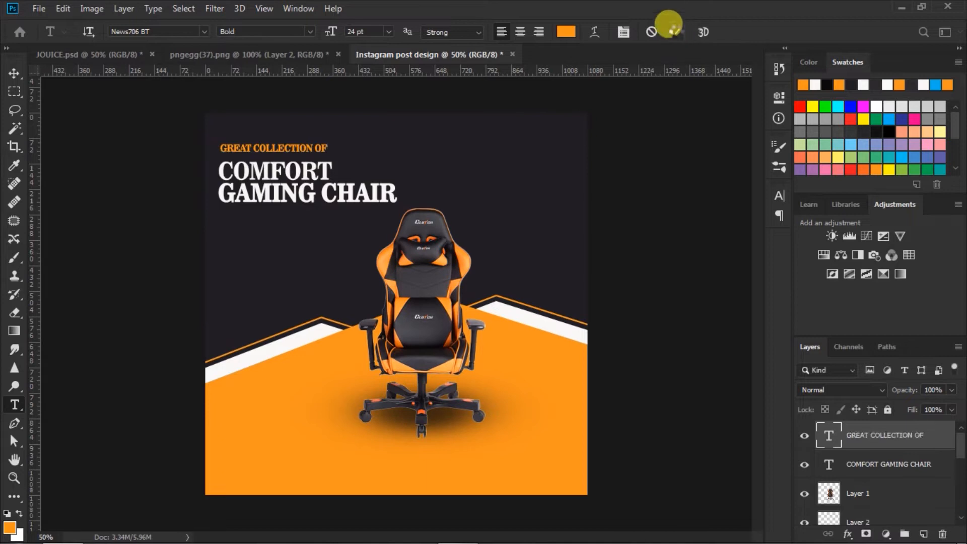
Step: Nudge the COMFORT GAMING CHAIR heading up about 15 px so it sits just beneath the orange line
click(14, 73)
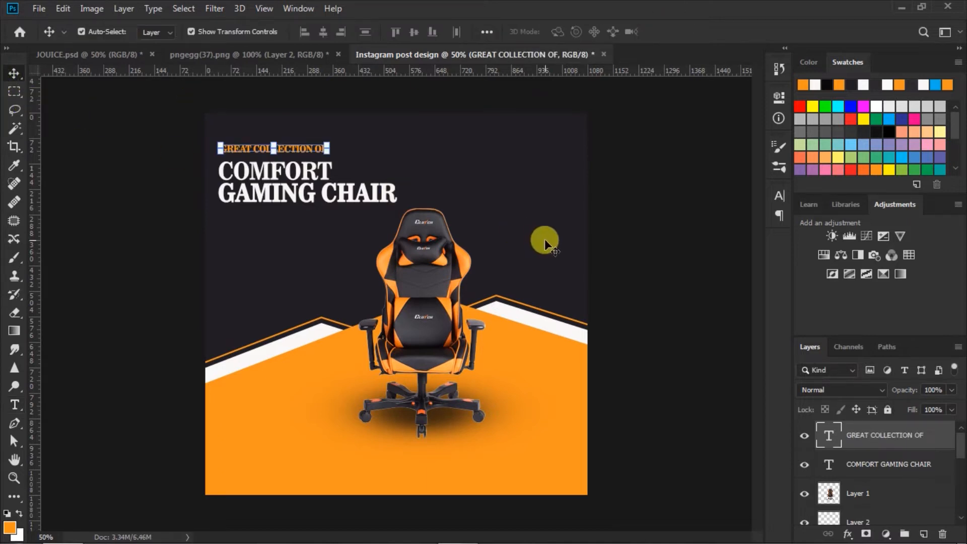
click(298, 167)
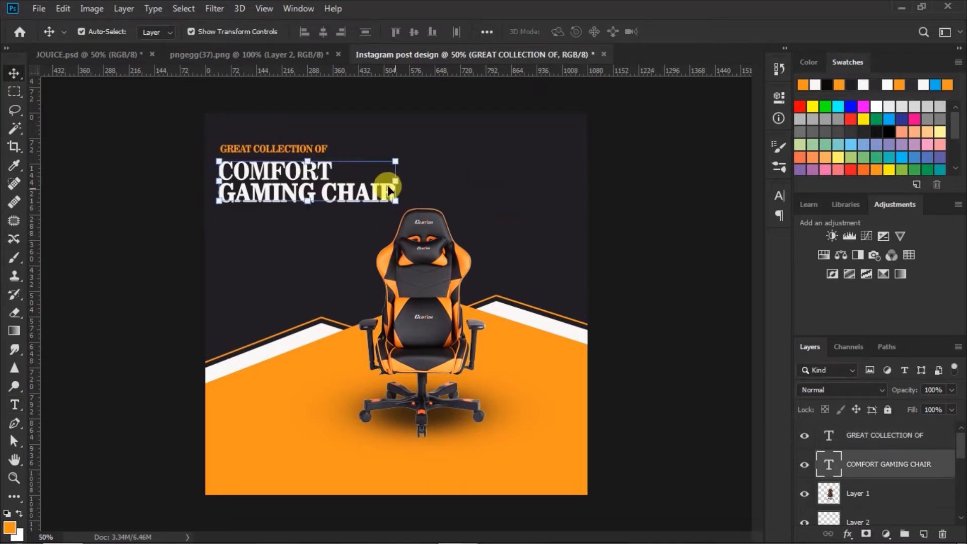
key(Up)
key(Up)
key(Up)
key(Up)
key(Up)
key(Up)
key(Up)
key(Up)
key(Up)
key(Up)
key(Up)
key(Up)
key(Up)
key(Up)
key(Up)
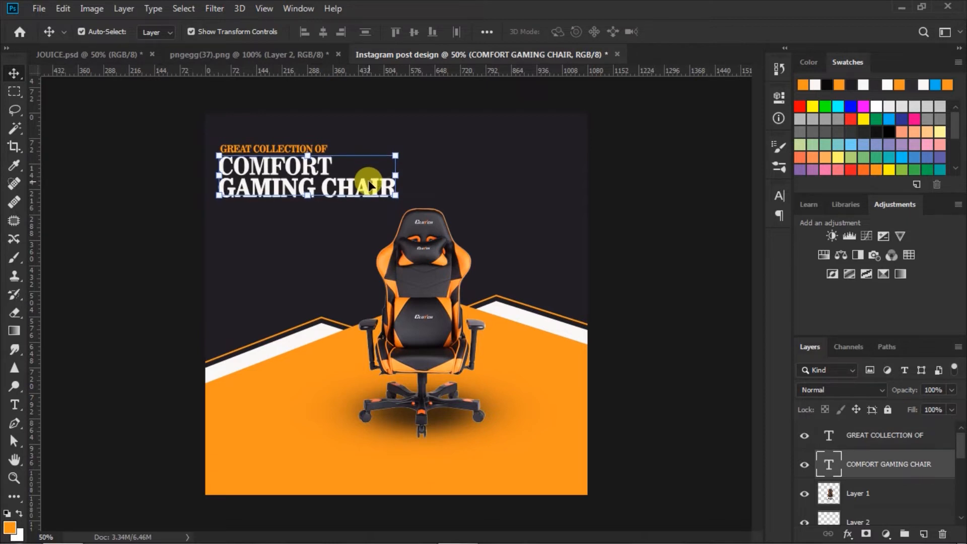
Step: Align the left edges of the GREAT COLLECTION OF and COMFORT GAMING CHAIR text layers
ctrl+click(863, 439)
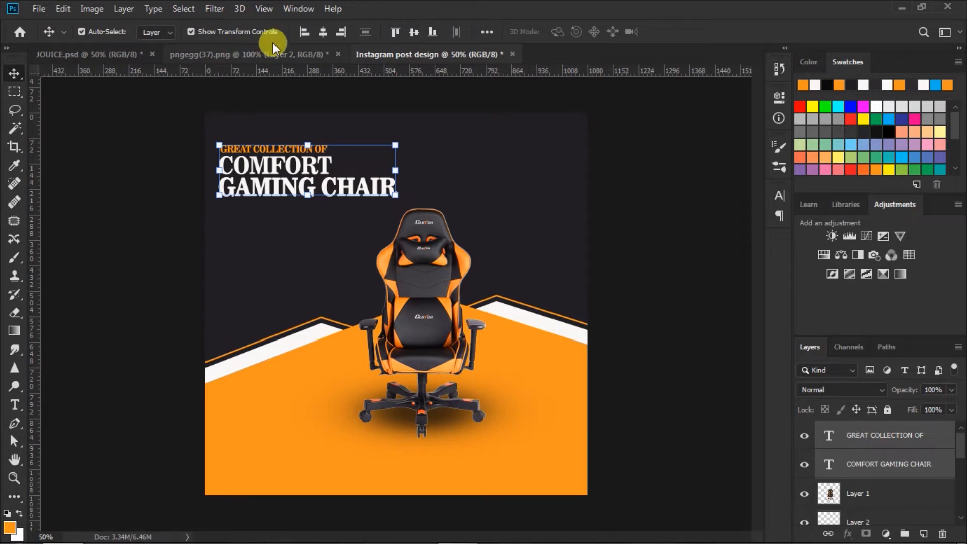
click(301, 32)
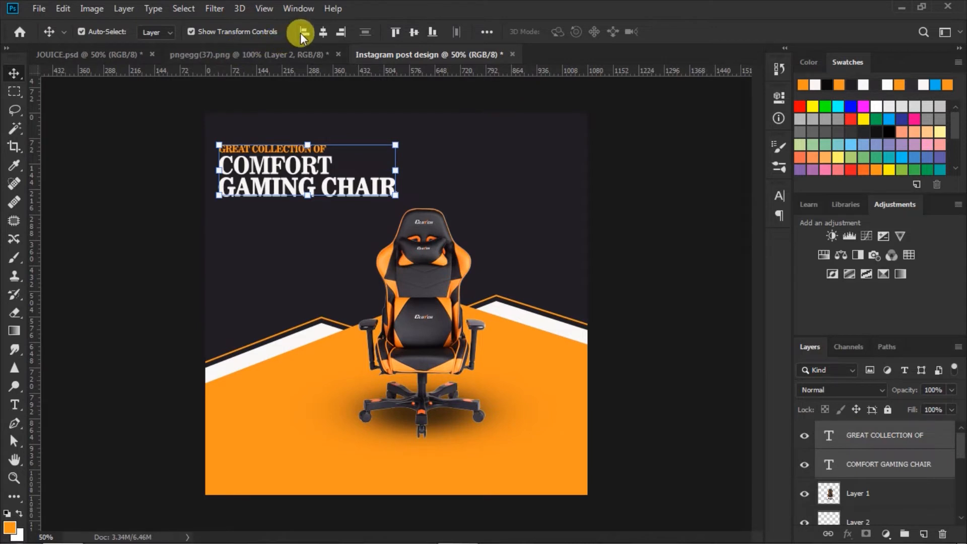
click(636, 252)
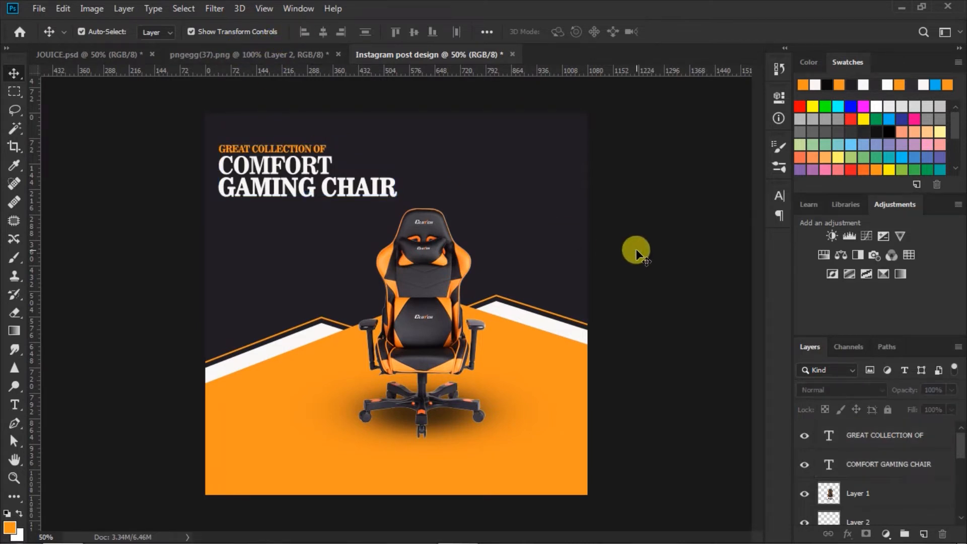
Step: Select the chair, its shadow and all the Shape 1 layers together and nudge them down about 16 px
scroll(877, 469, down, 2)
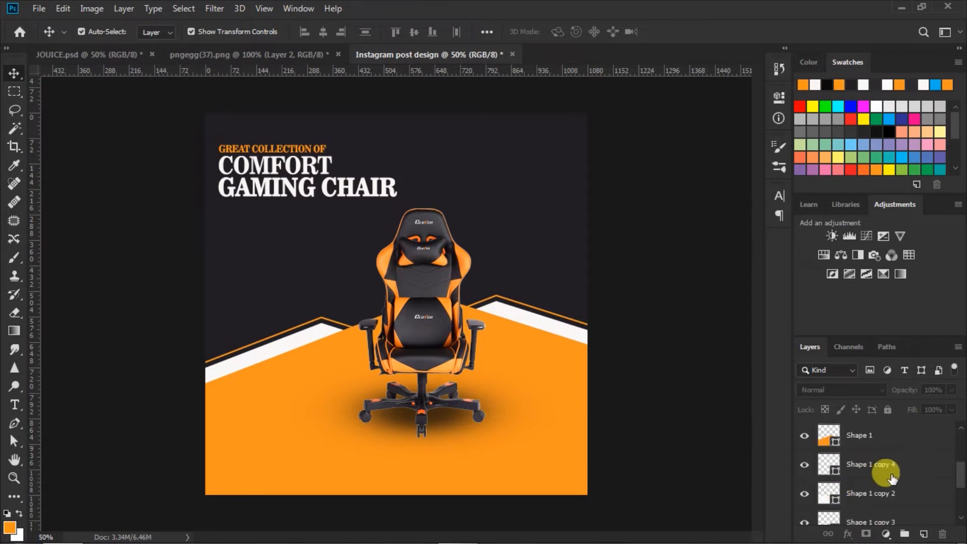
scroll(960, 466, up, 1)
scroll(960, 467, up, 1)
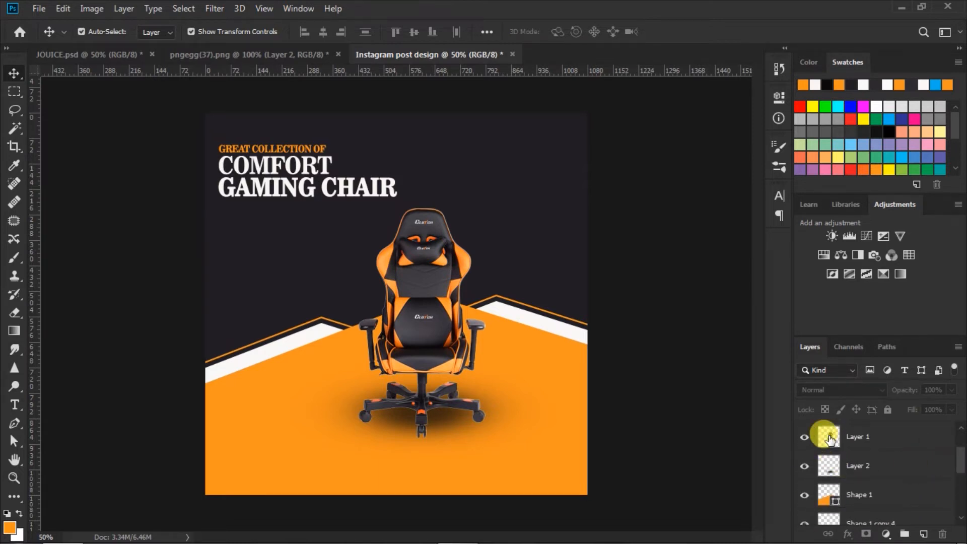
click(829, 438)
scroll(957, 466, down, 3)
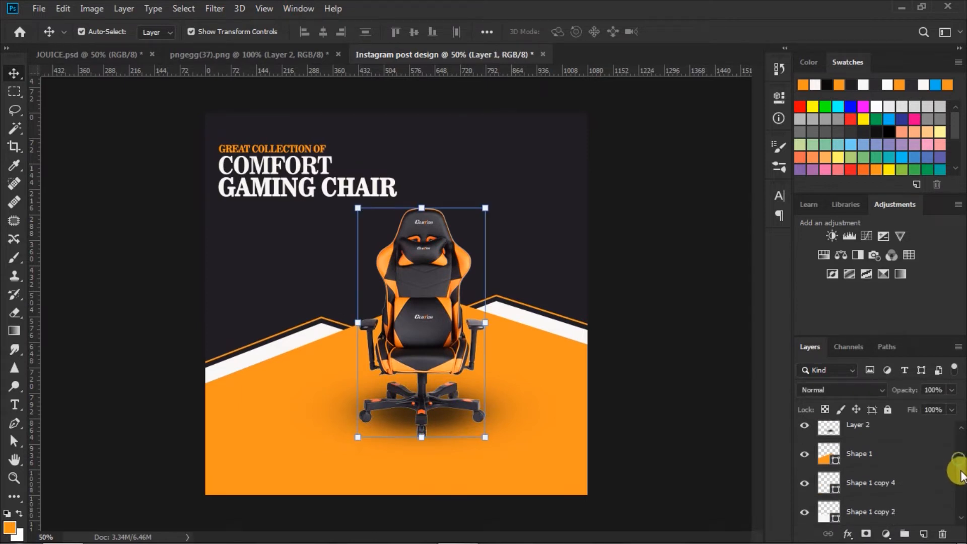
scroll(960, 481, down, 3)
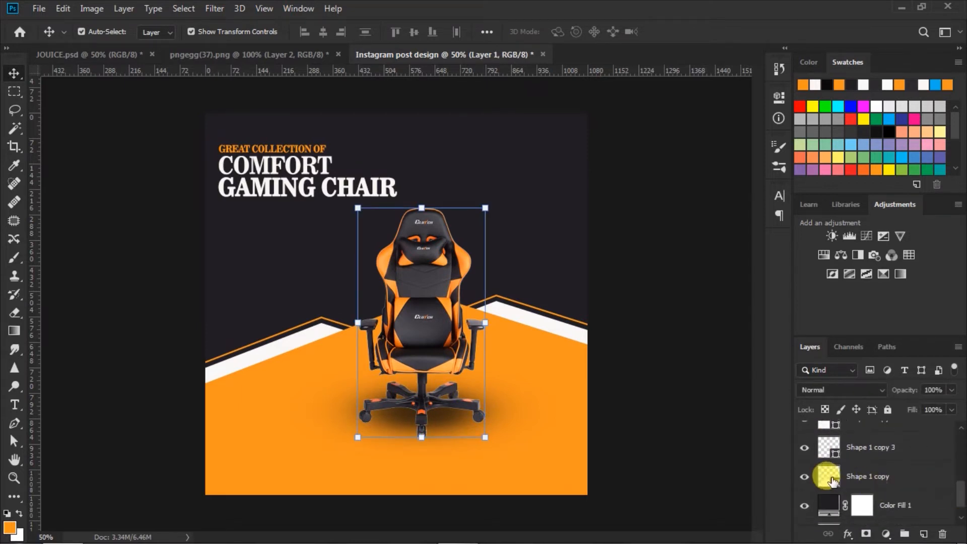
shift+click(834, 479)
key(Down)
key(Down)
key(Down)
key(Down)
key(Down)
key(Down)
key(Down)
key(Down)
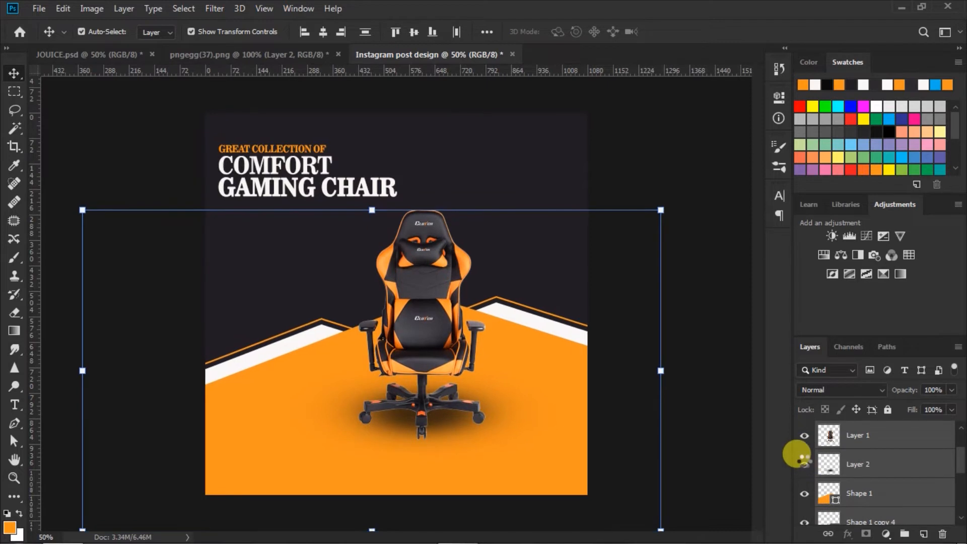
key(Down)
key(Down)
key(Down)
key(Down)
key(Down)
key(Down)
key(Down)
key(Down)
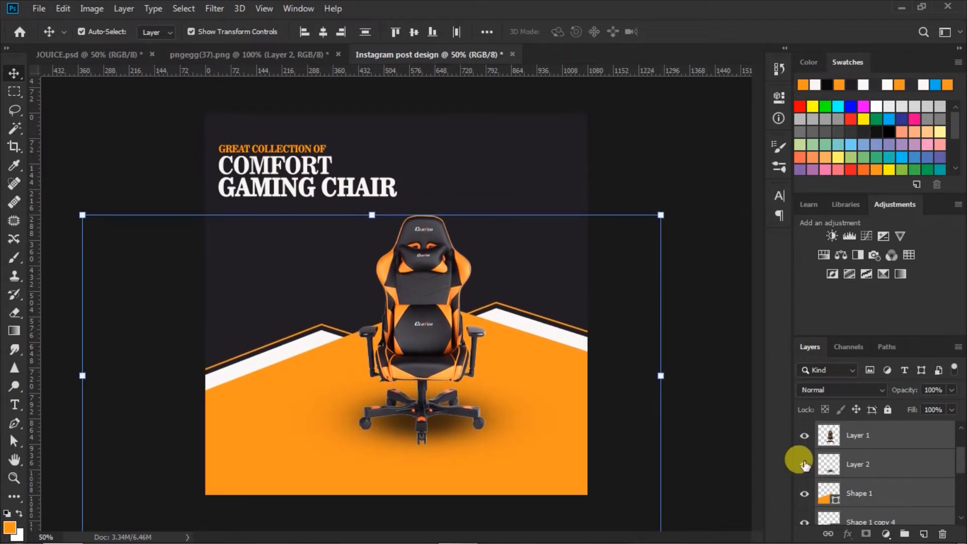
click(702, 305)
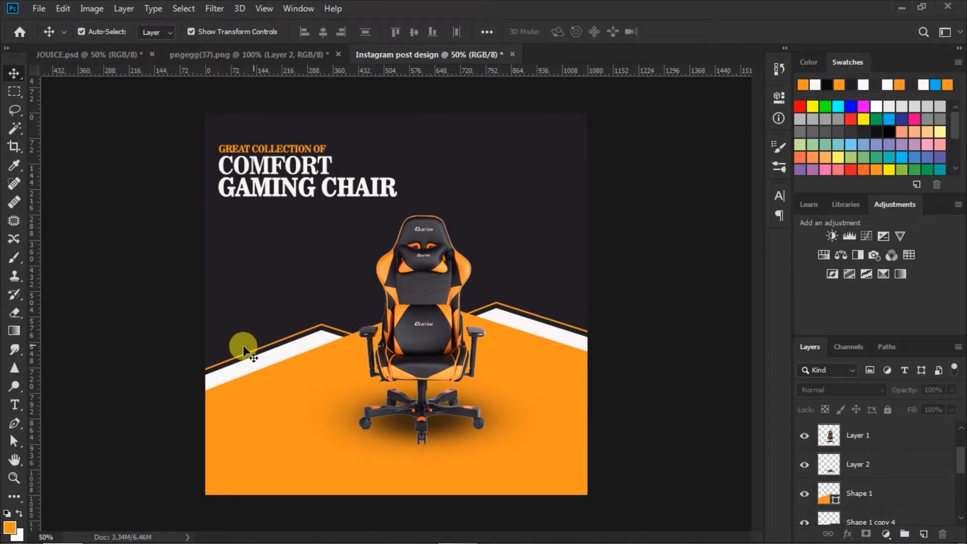
Step: Choose the Brush tool with a Hard Round Pressure Opacity tip at 100% hardness
click(15, 257)
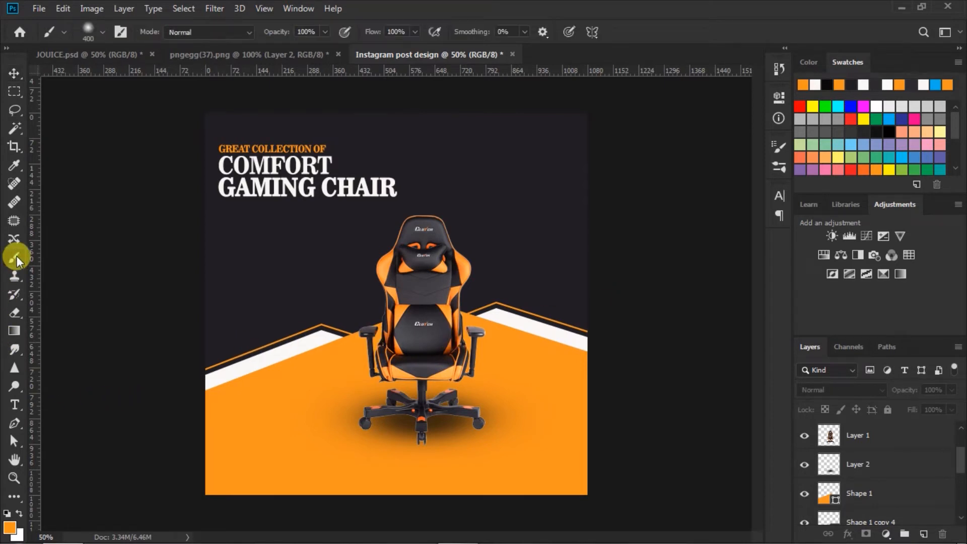
click(100, 37)
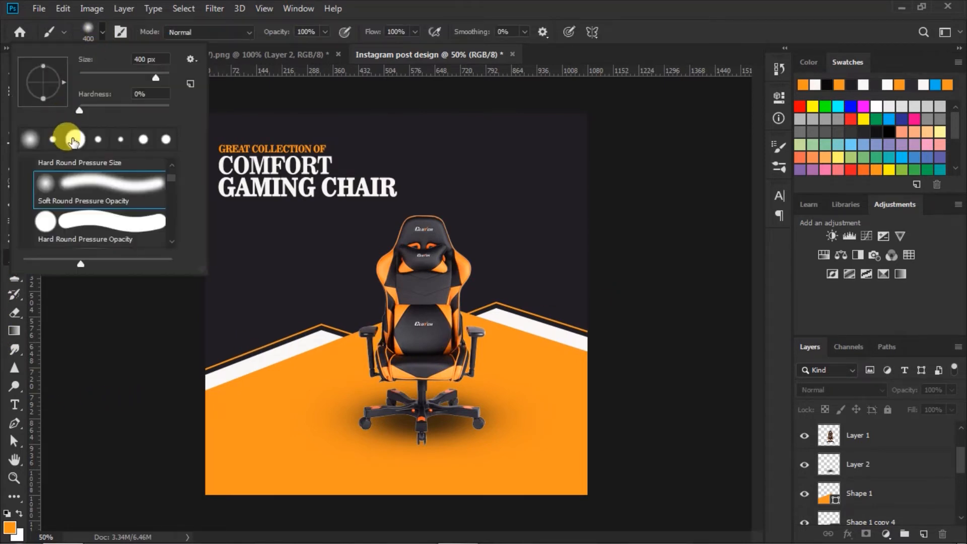
click(53, 140)
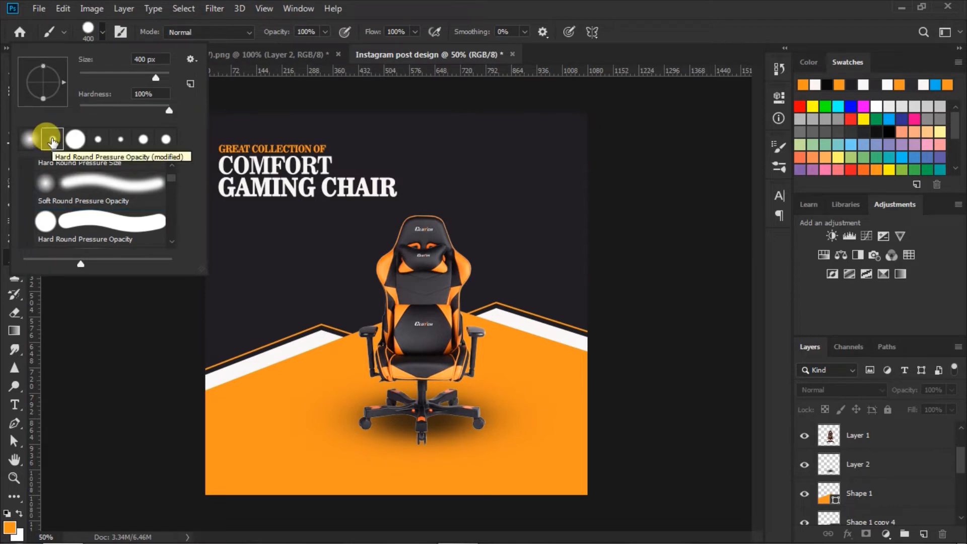
click(98, 141)
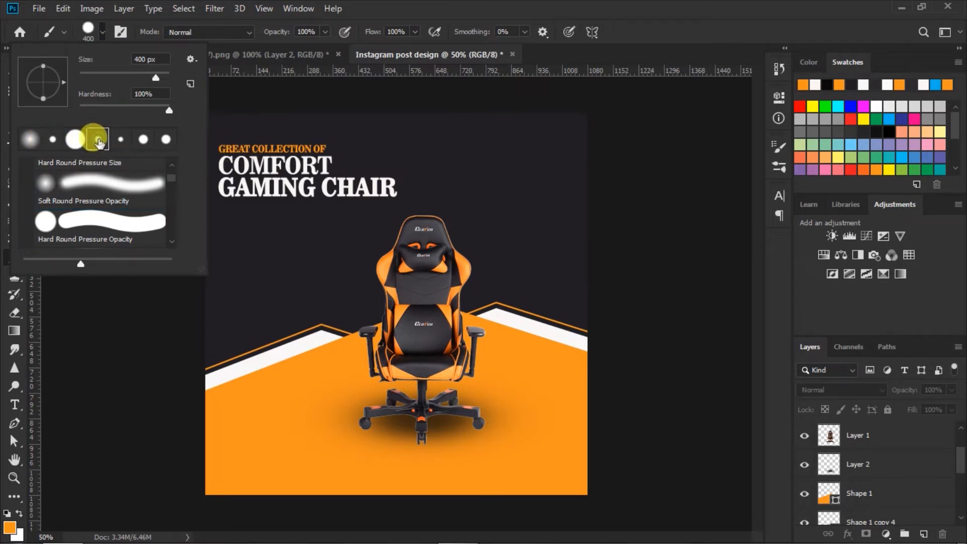
click(102, 32)
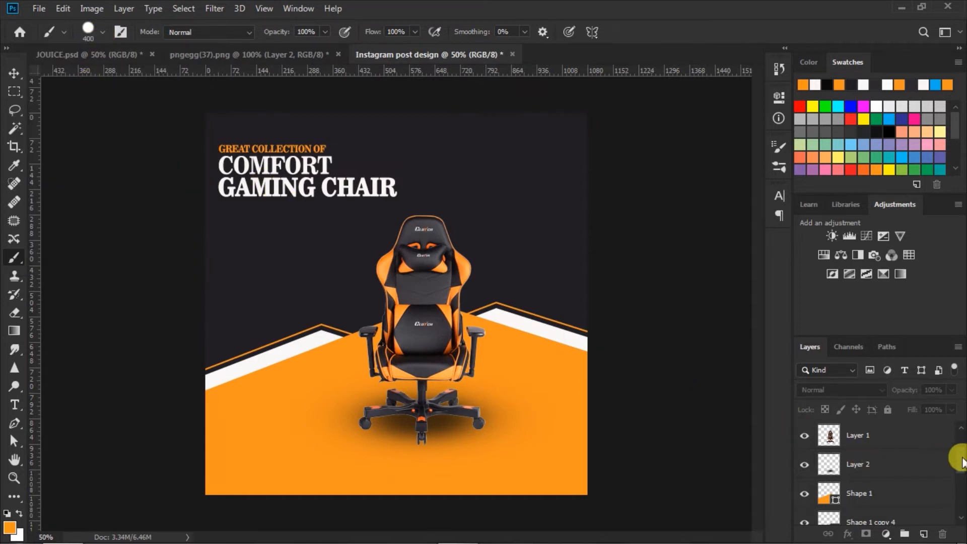
Step: Add a new empty layer directly above the GREAT COLLECTION OF text layer
drag(961, 455, 959, 432)
click(874, 437)
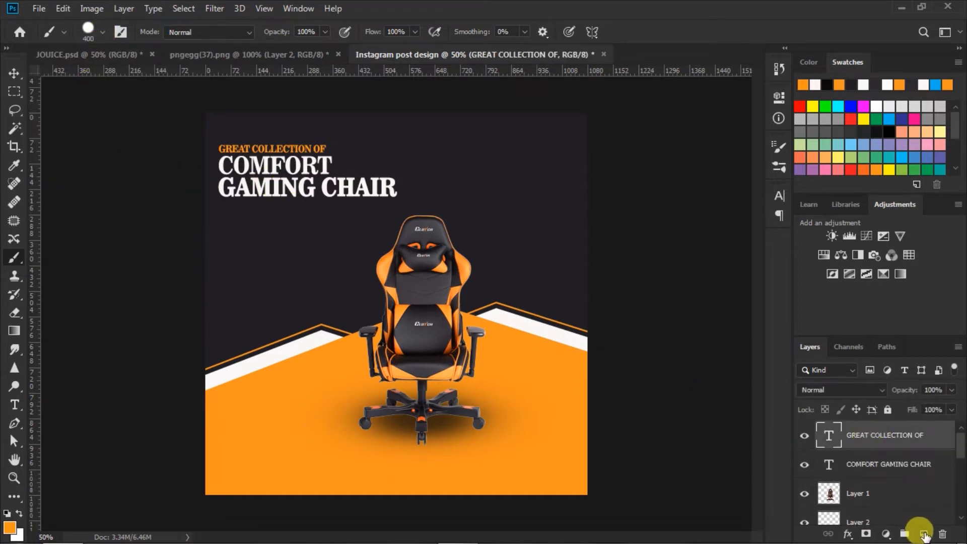
click(924, 534)
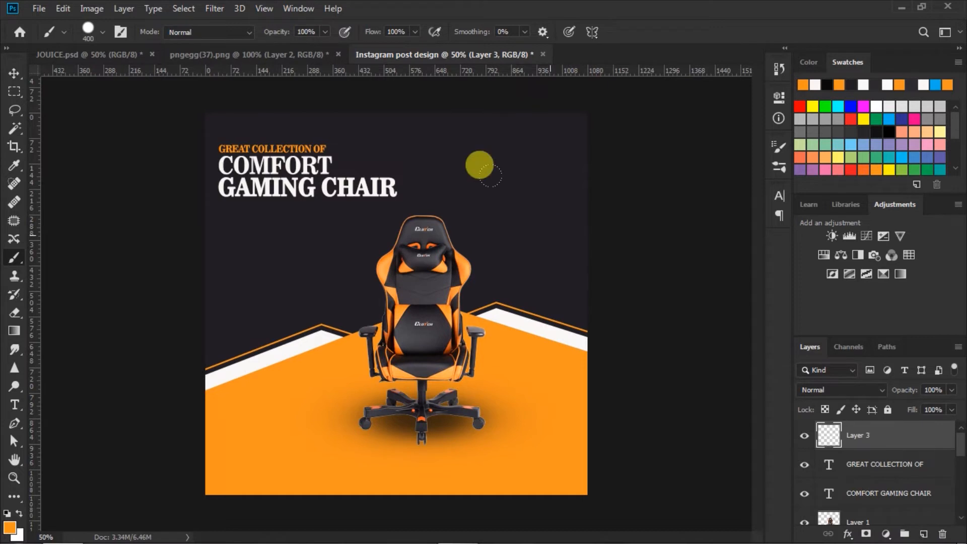
Step: Set the brush tip to 11 px with 149% spacing and paint a short straight horizontal row of orange dots beside the heading
click(775, 166)
click(518, 143)
drag(683, 382, 660, 384)
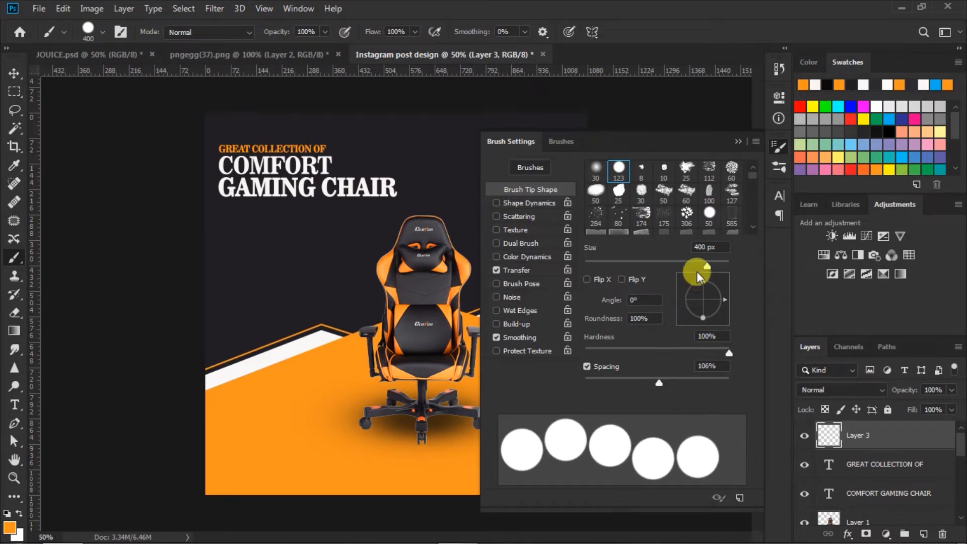
drag(684, 265, 592, 264)
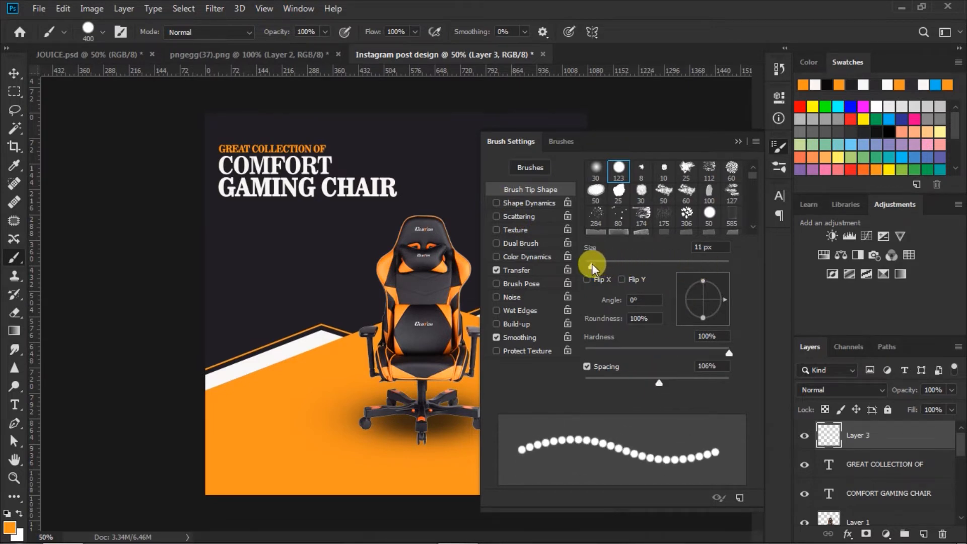
drag(650, 375, 675, 385)
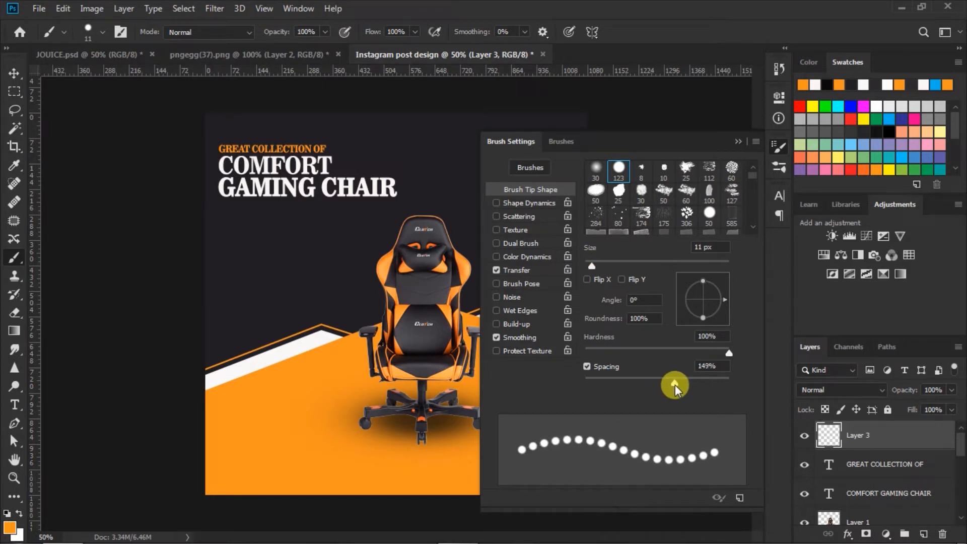
click(736, 141)
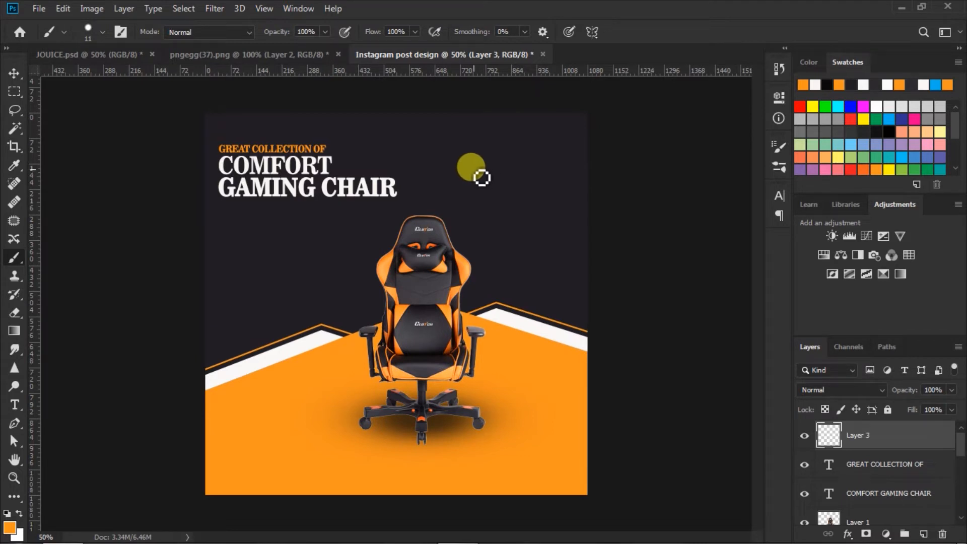
click(474, 169)
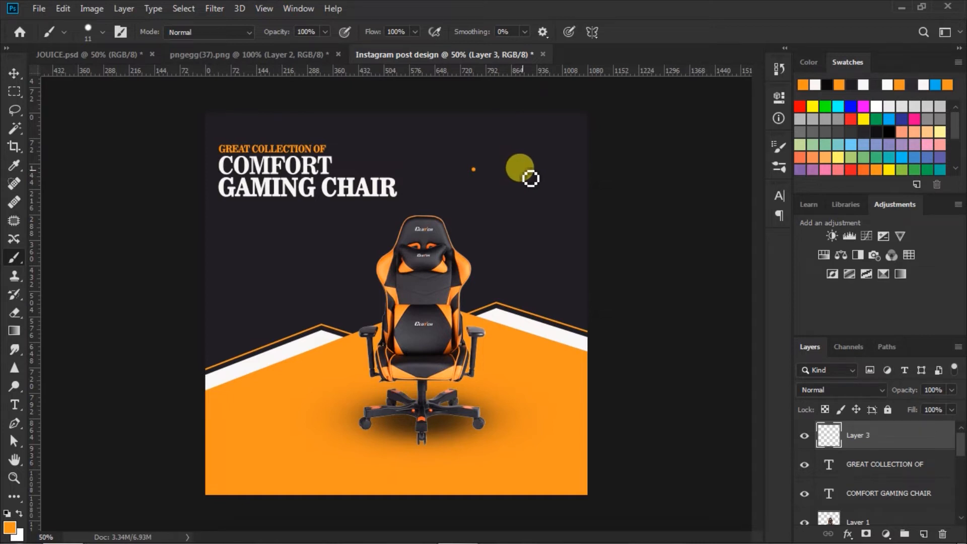
shift+click(521, 170)
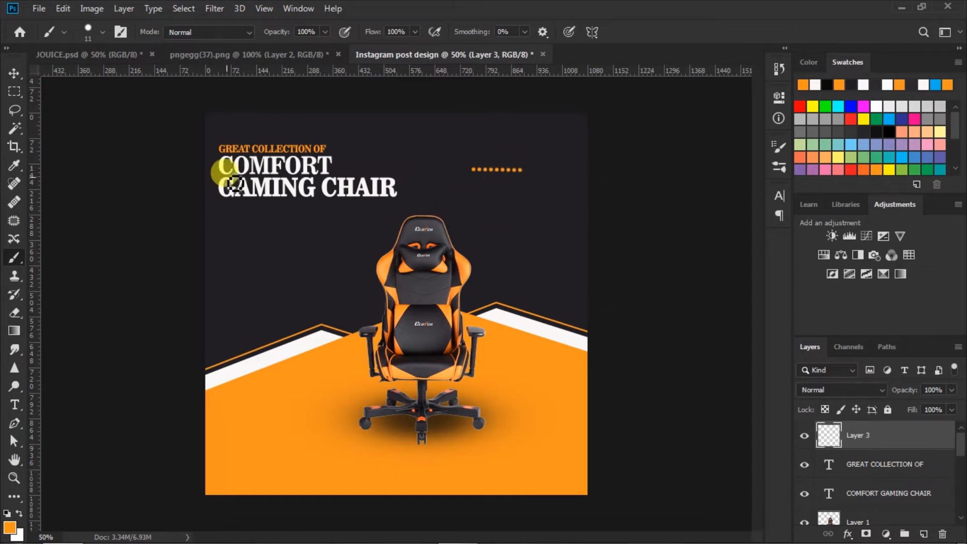
Step: Duplicate the dot row four times, nudging each copy down about 15 px below the previous one to form a five-row grid
click(14, 74)
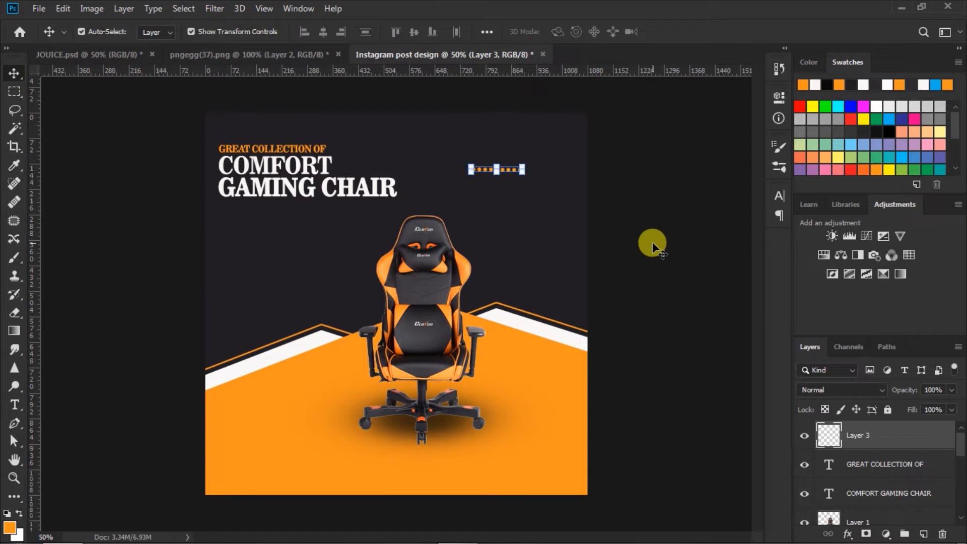
key(ctrl+j)
key(shift+Down)
key(shift+Down)
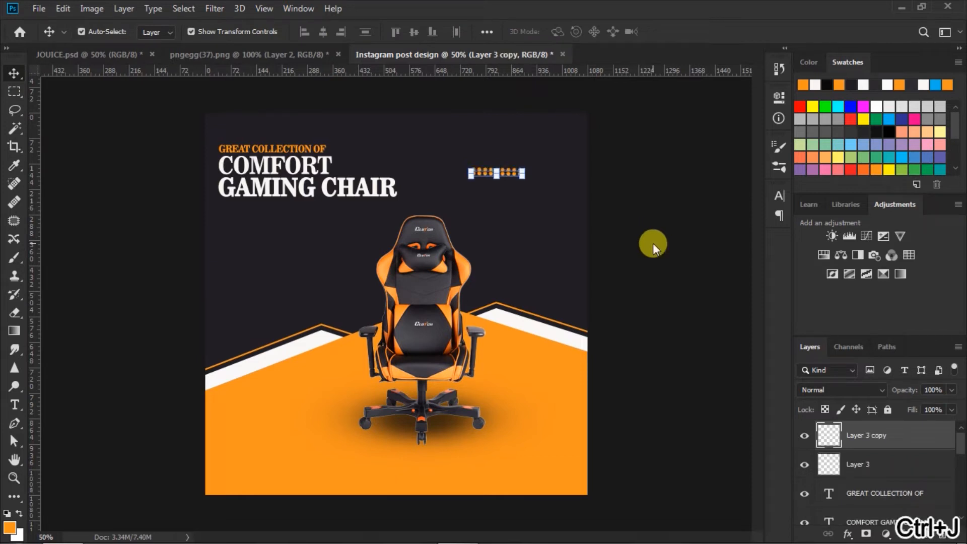
key(ctrl+j)
key(shift+Down)
key(shift+Down)
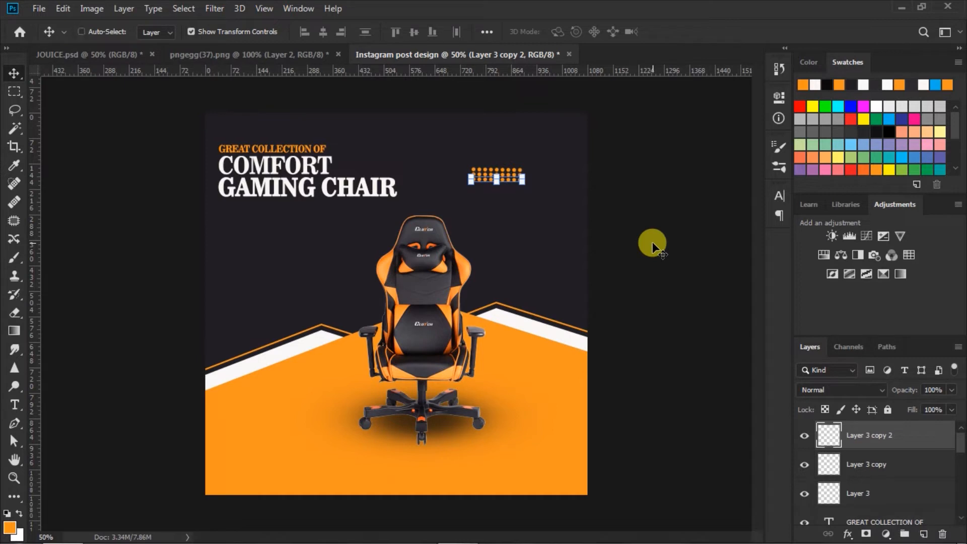
key(ctrl+j)
key(shift+Down)
key(shift+Down)
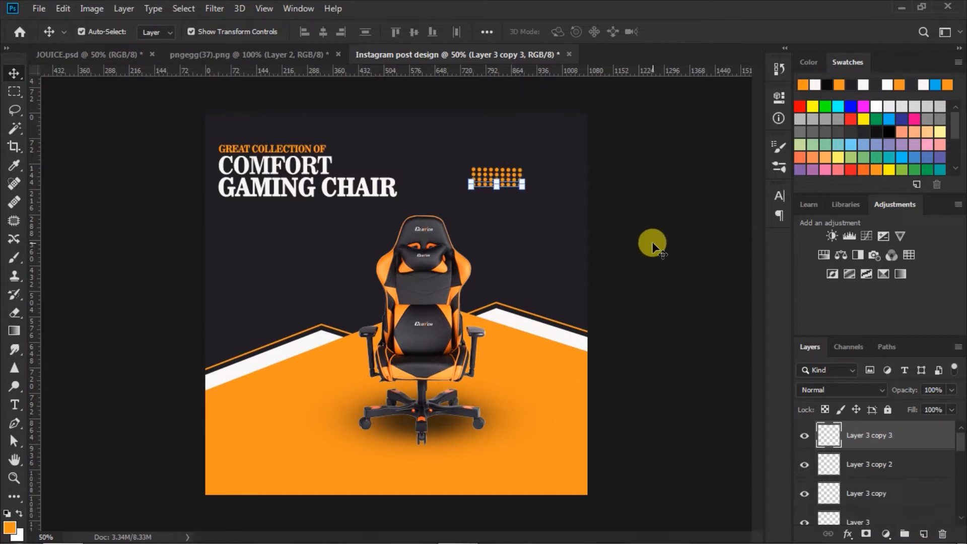
key(ctrl+j)
key(shift+Down)
key(shift+Down)
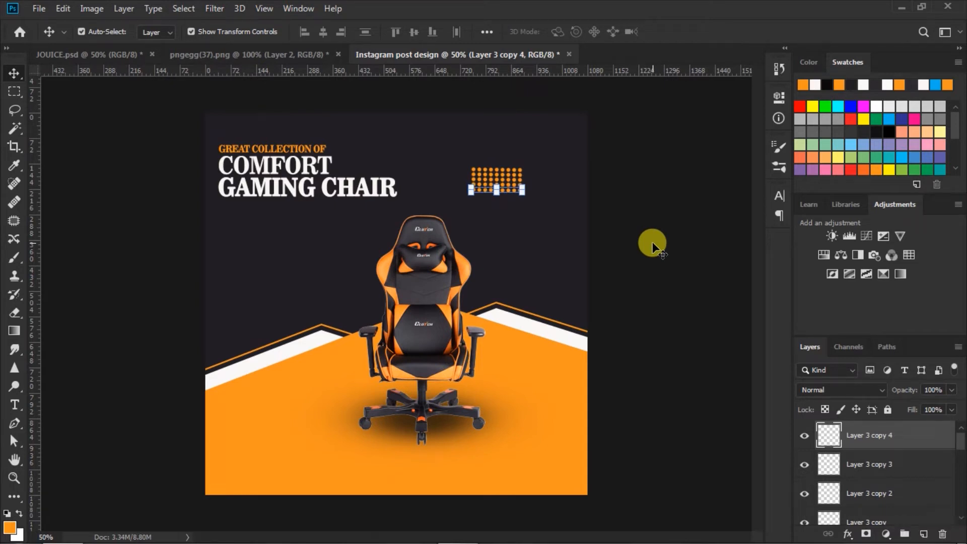
drag(951, 433, 957, 452)
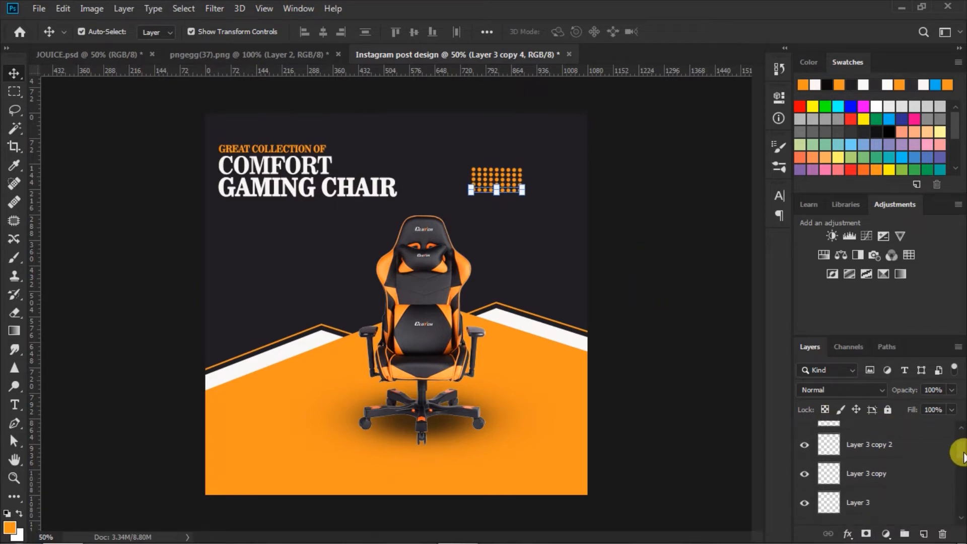
shift+click(831, 496)
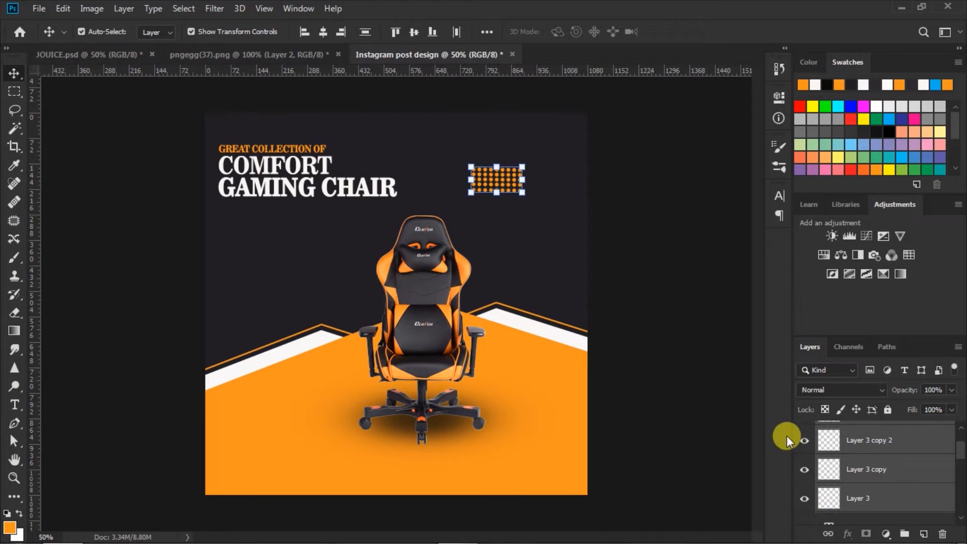
scroll(951, 447, up, 2)
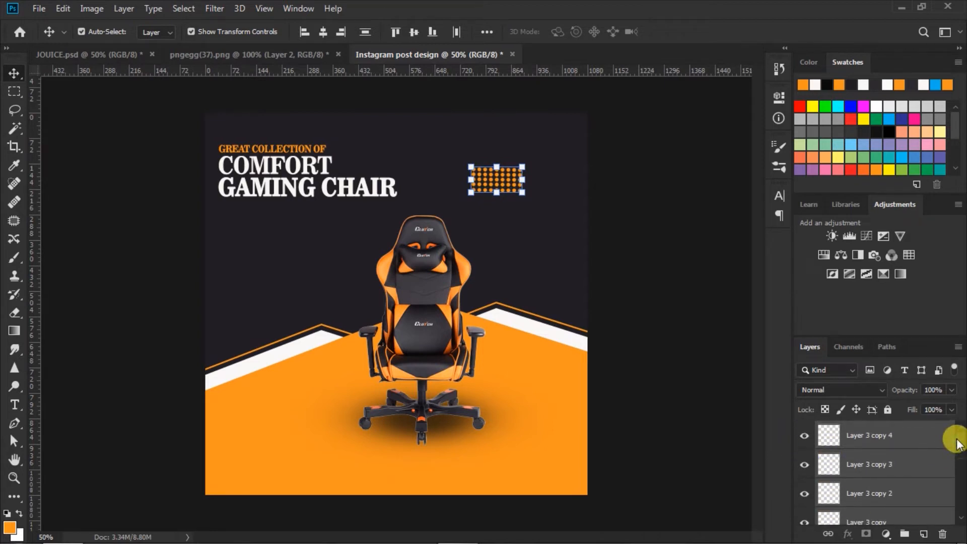
click(829, 433)
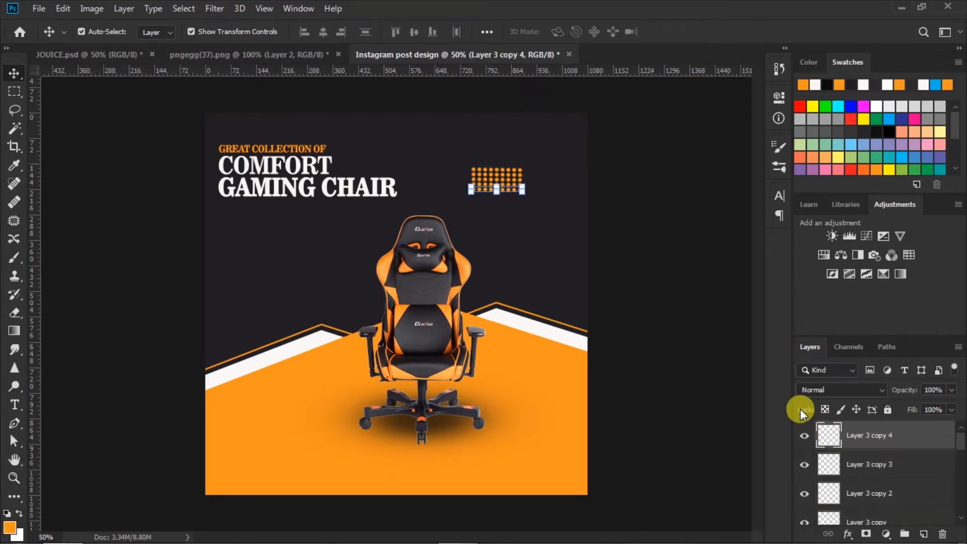
click(671, 321)
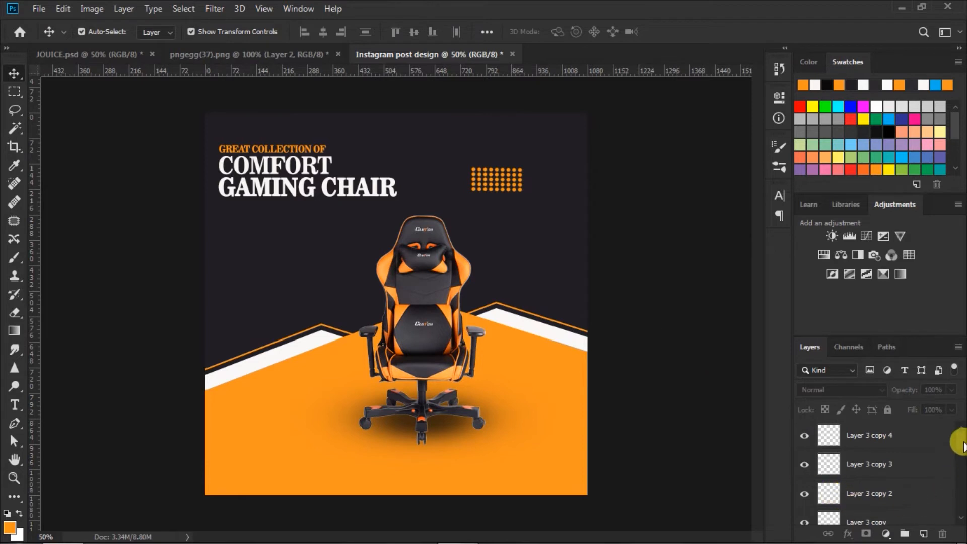
Step: Select all five dot-row layers, from Layer 3 to Layer 3 copy 4, and merge them into one layer
scroll(957, 445, down, 2)
click(829, 491)
scroll(957, 448, up, 2)
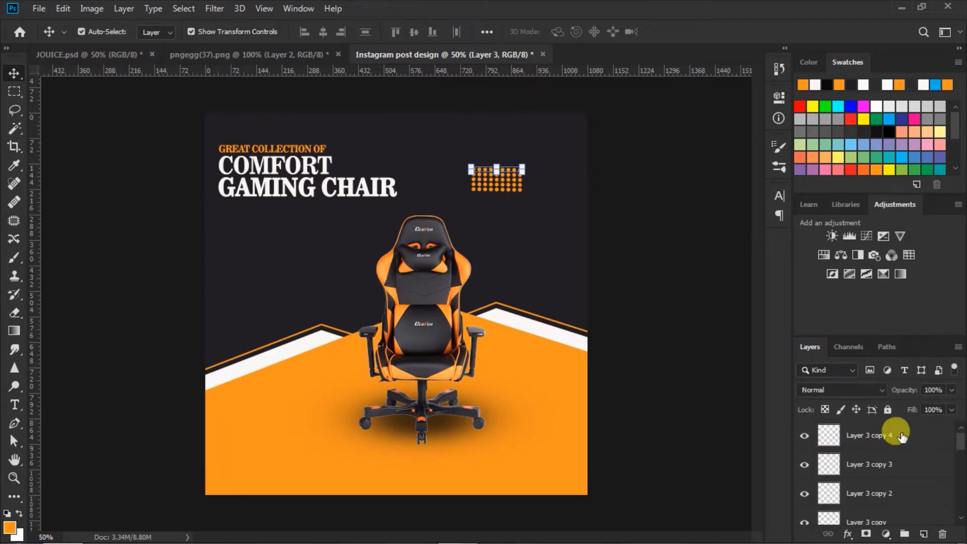
shift+click(829, 438)
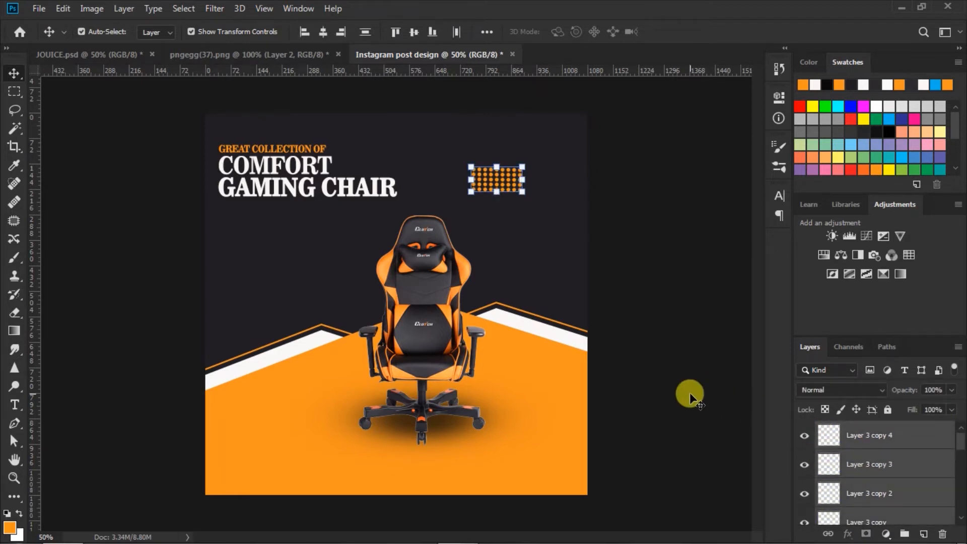
key(ctrl+e)
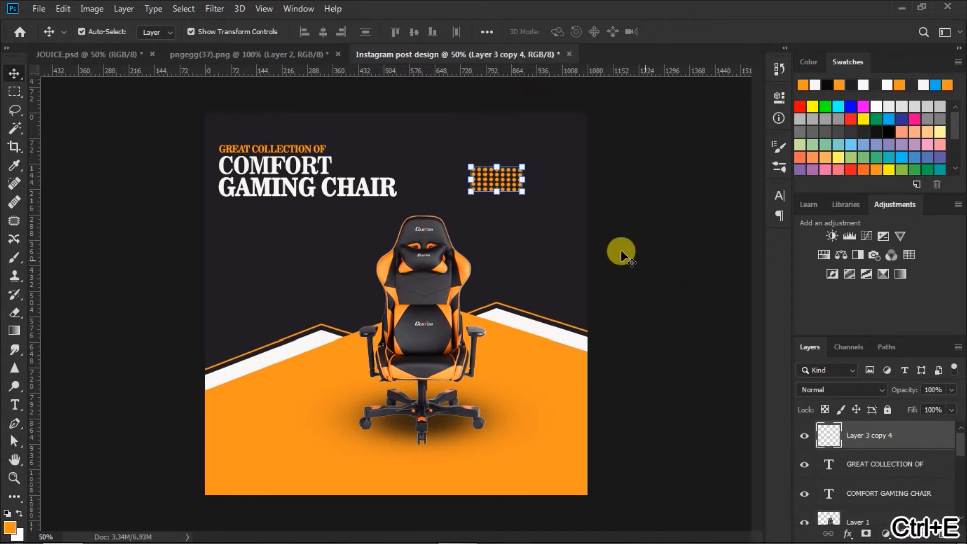
Step: Move the dot grid closer to the design's right edge and place a duplicate of it in the lower-left corner of the orange area
drag(507, 175, 551, 179)
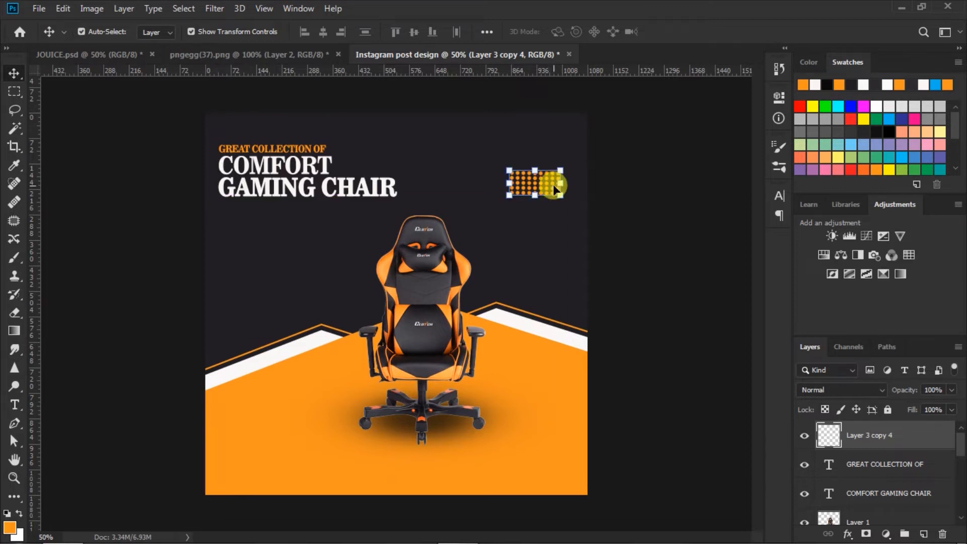
key(ctrl+j)
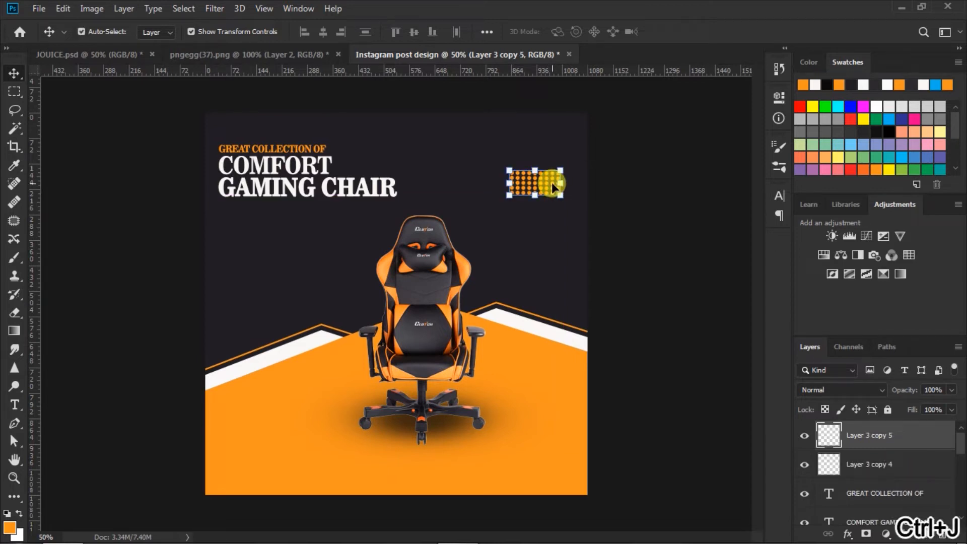
drag(551, 182, 262, 462)
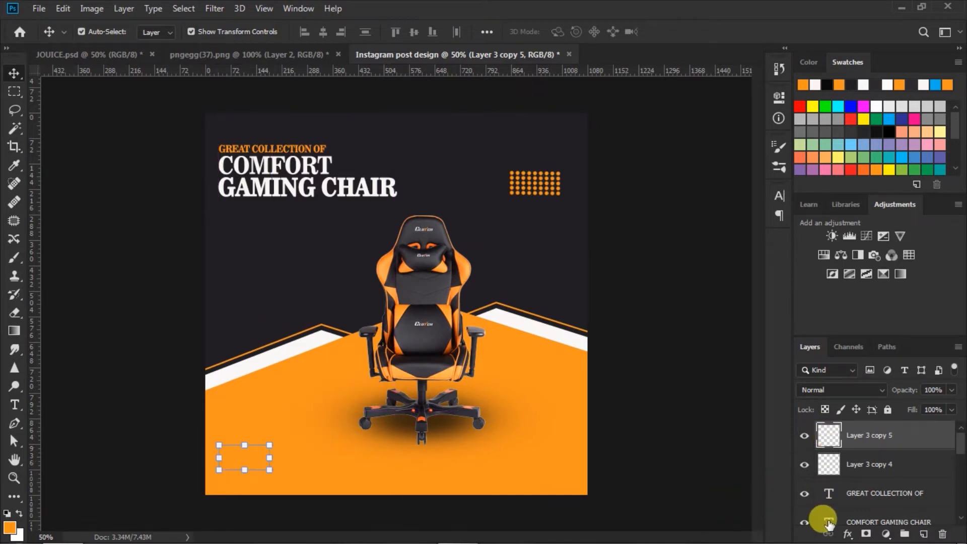
Step: Apply a Color Overlay in off-white #faf8f7 to the lower-left dot grid, collapse its effects list and deselect the layer
click(848, 535)
click(868, 477)
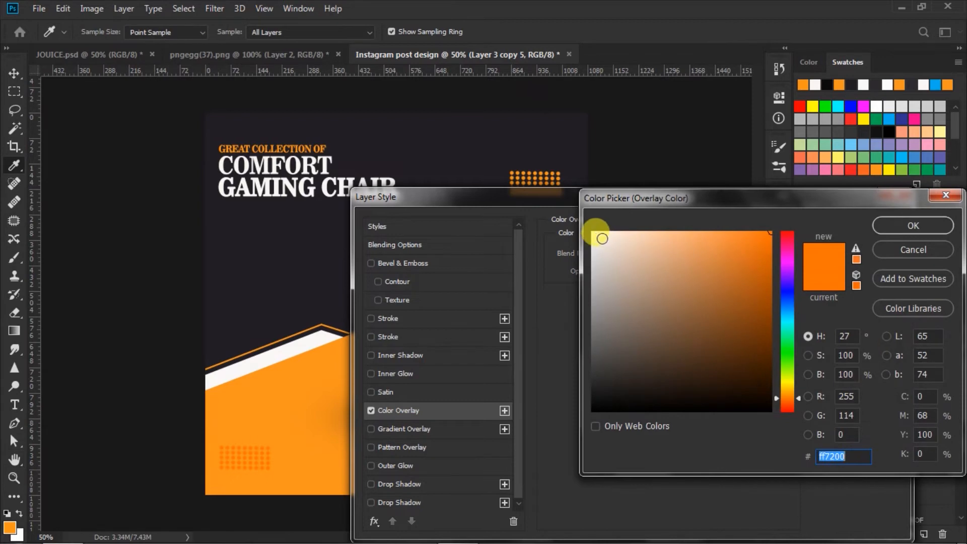
click(594, 235)
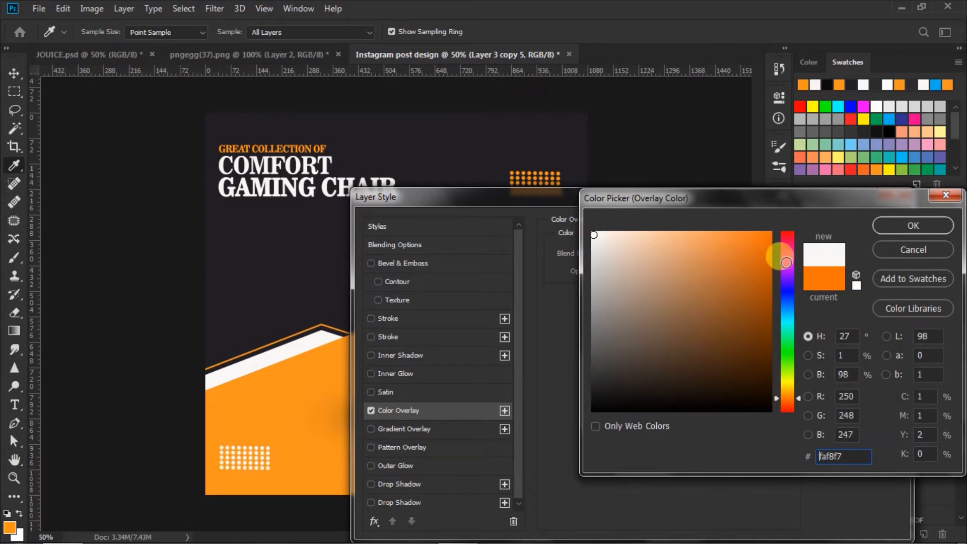
click(904, 223)
key(Return)
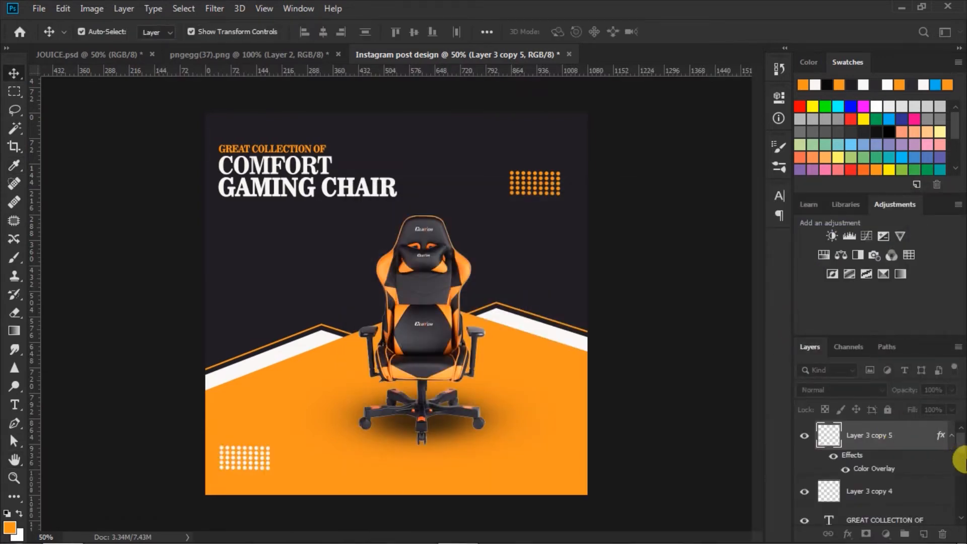
click(951, 435)
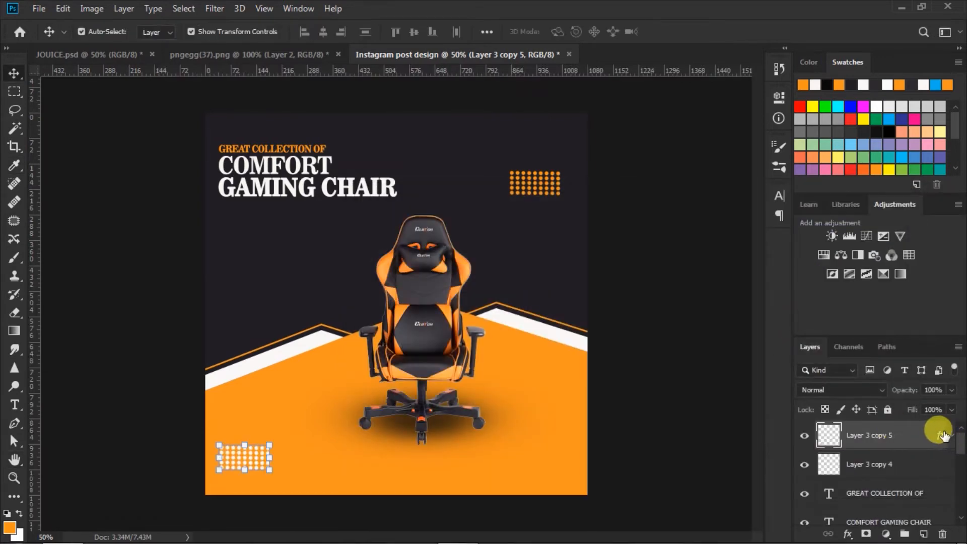
click(693, 365)
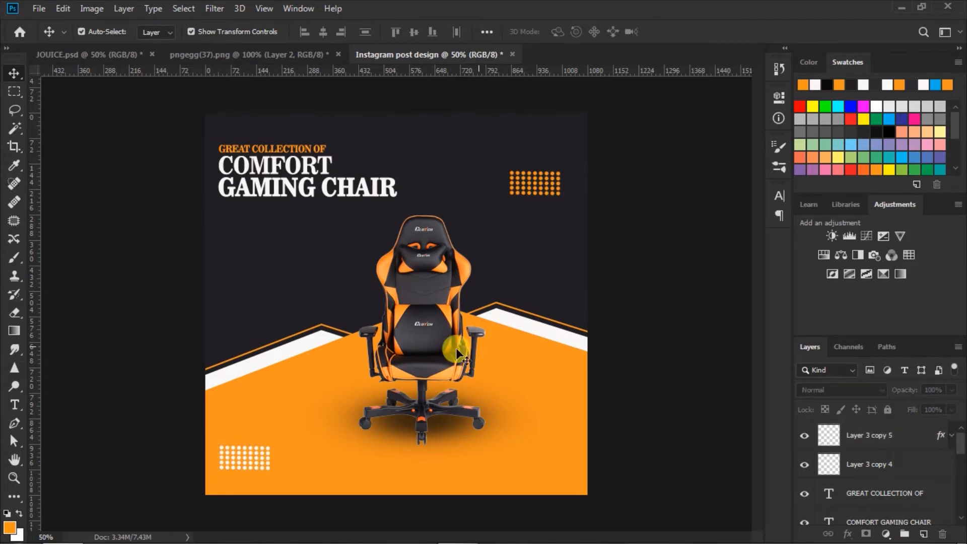
Step: Draw a rounded triangle custom shape about 260 × 234 px with an off-white fill below the heading, beside the chair
click(20, 495)
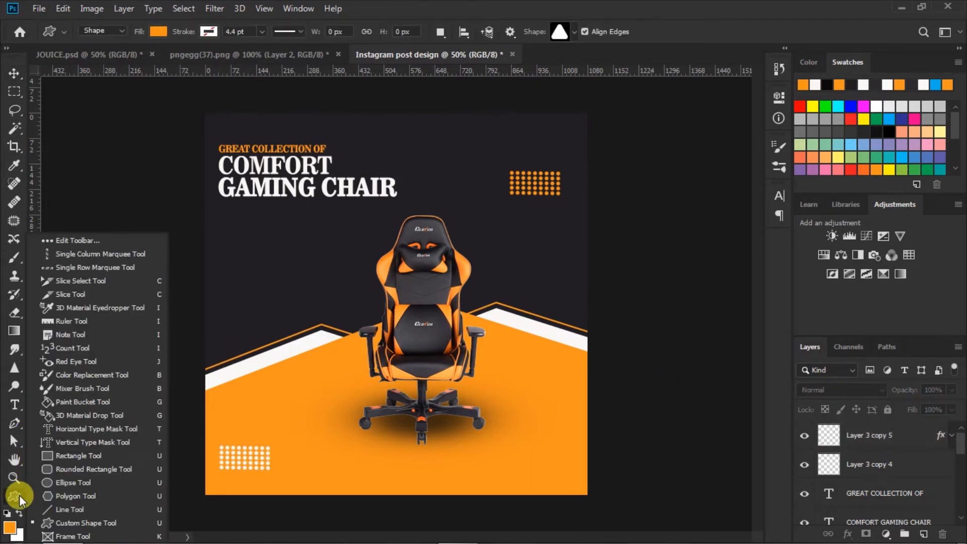
click(52, 519)
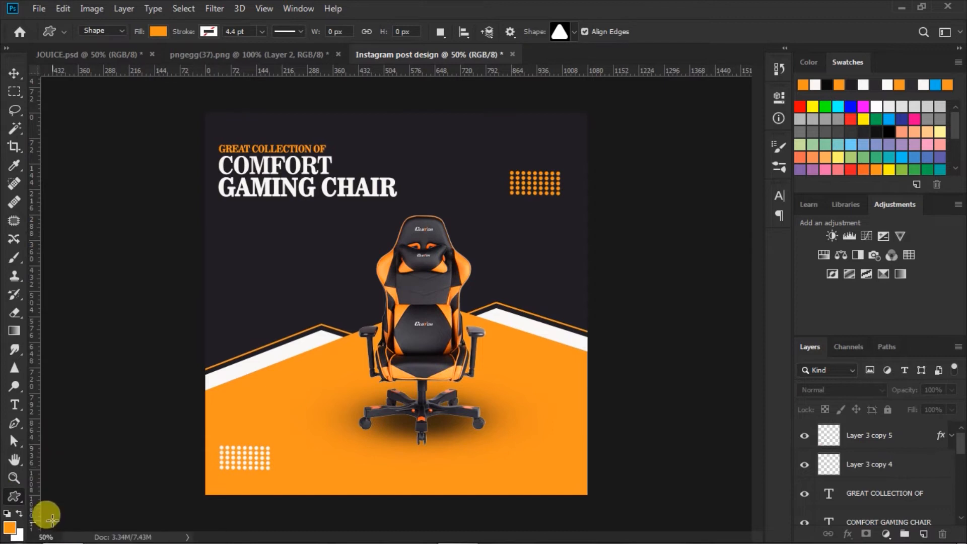
click(574, 32)
click(624, 143)
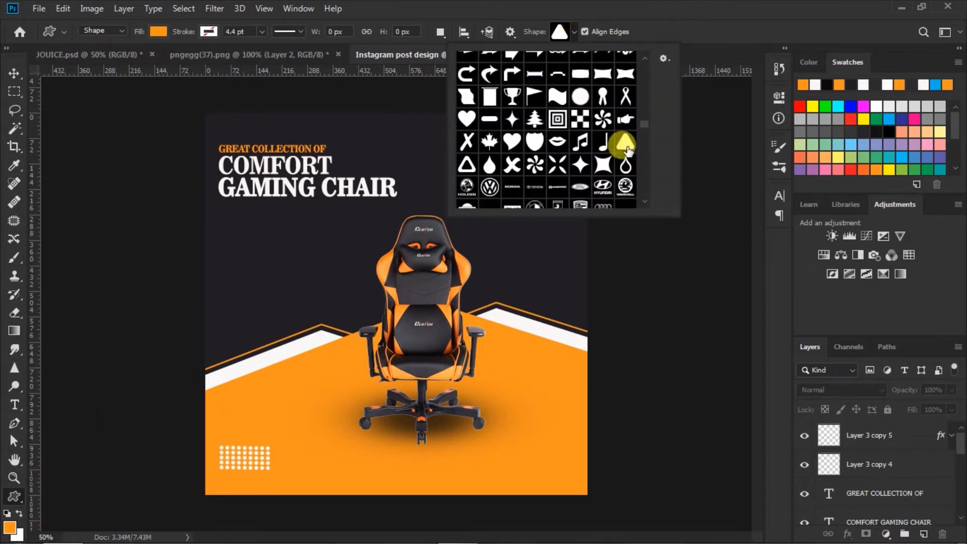
click(574, 31)
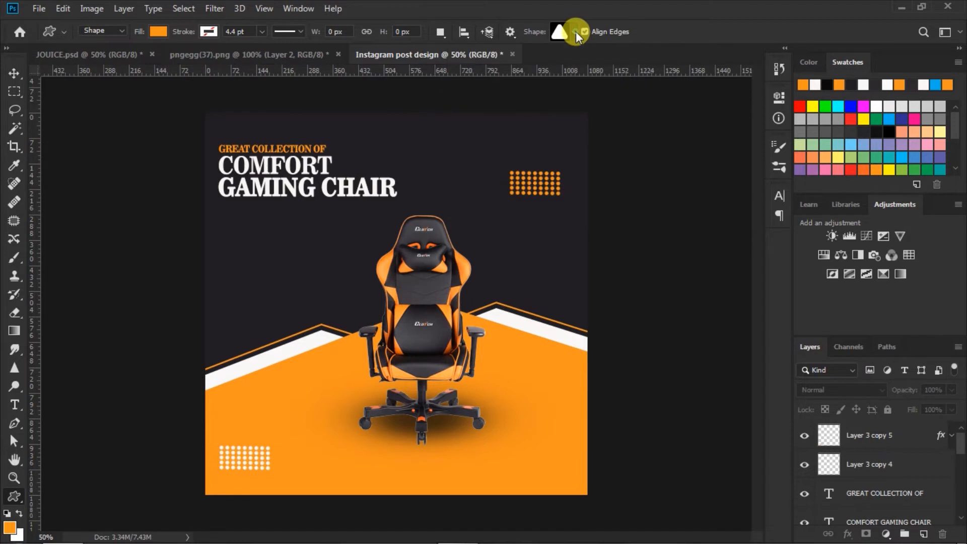
click(158, 32)
click(98, 104)
click(159, 32)
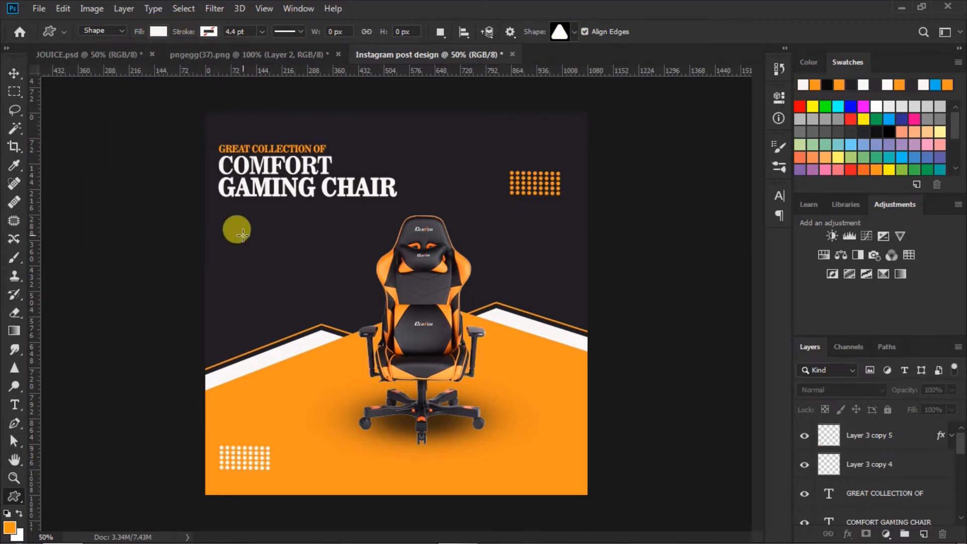
drag(266, 252, 324, 290)
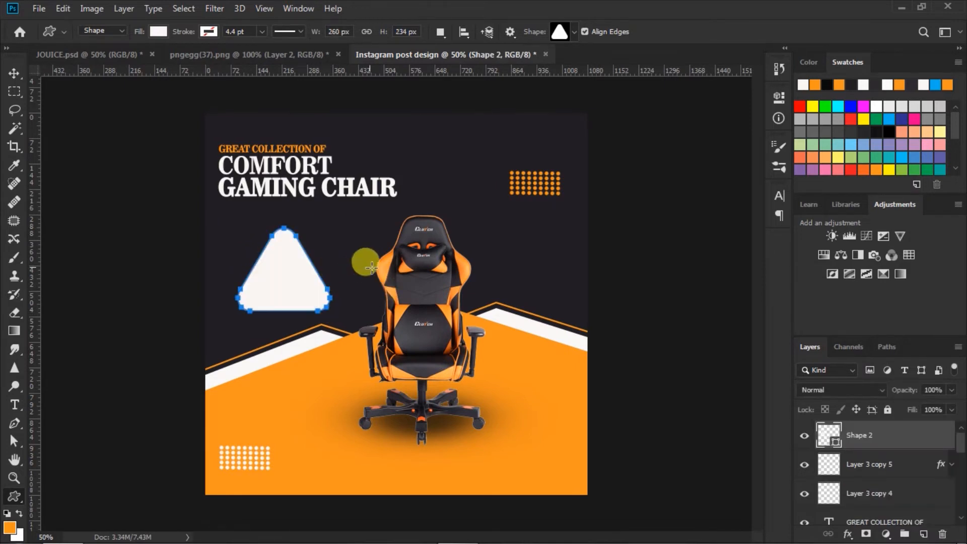
Step: Duplicate the triangle and scale the copy up from its center to about 110%
click(14, 74)
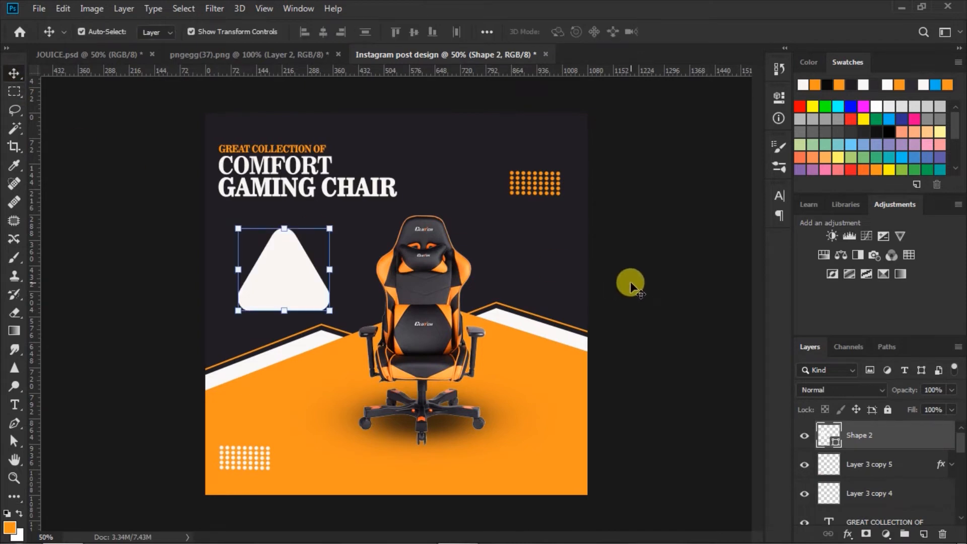
key(ctrl+j)
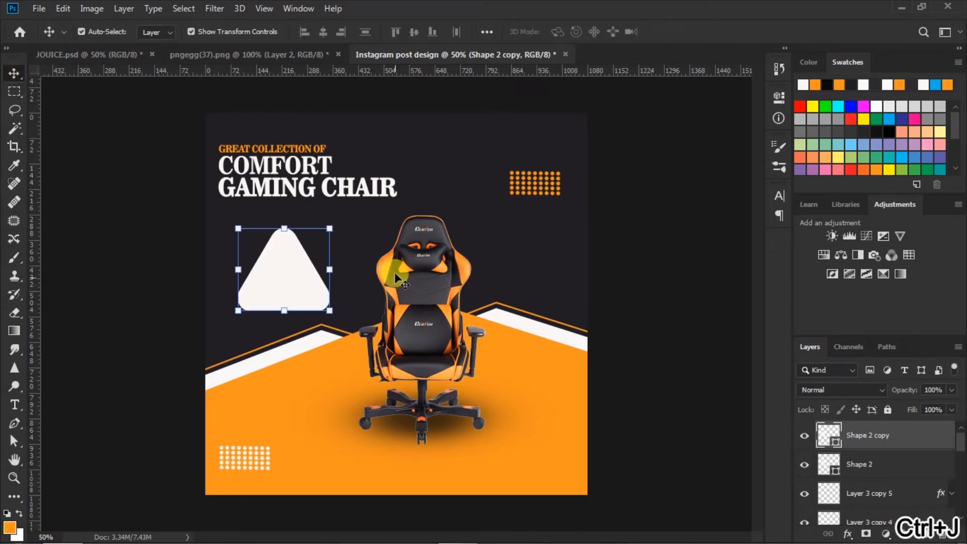
click(331, 225)
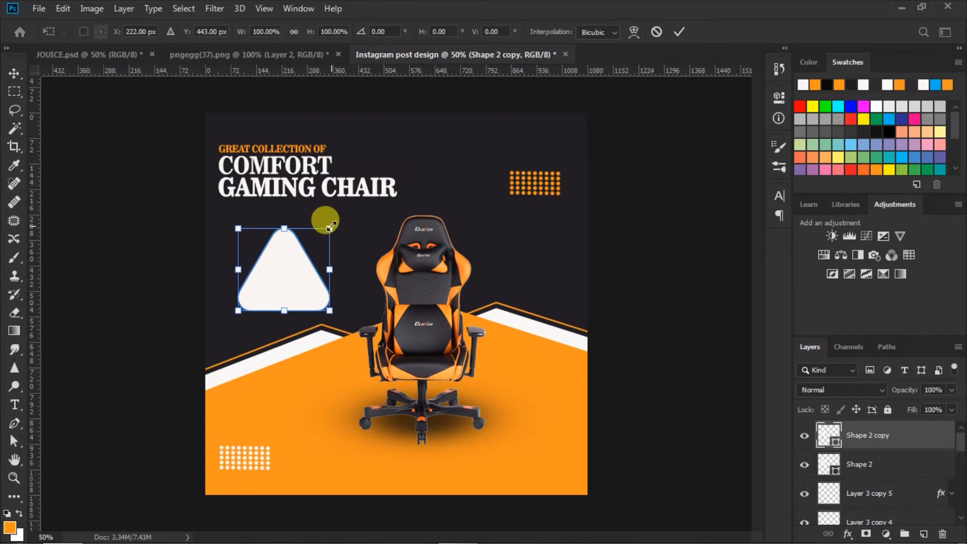
drag(333, 224, 336, 224)
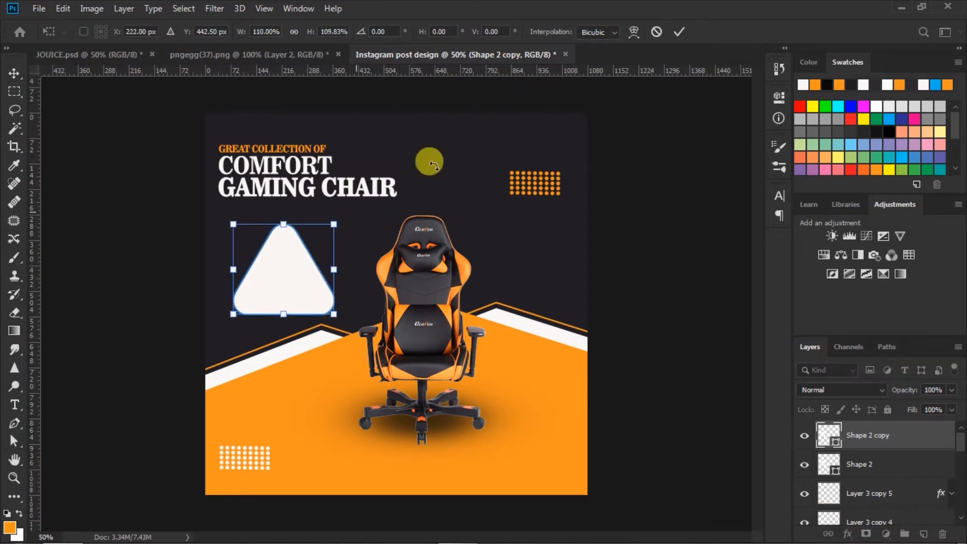
click(676, 33)
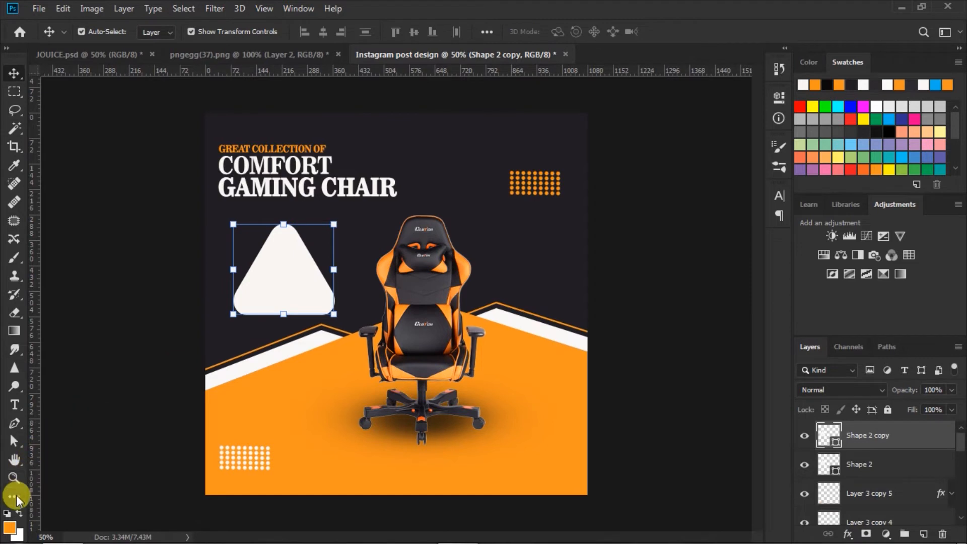
Step: Remove the enlarged triangle's fill and give it an orange stroke about 14.7 pt wide
click(18, 441)
click(158, 31)
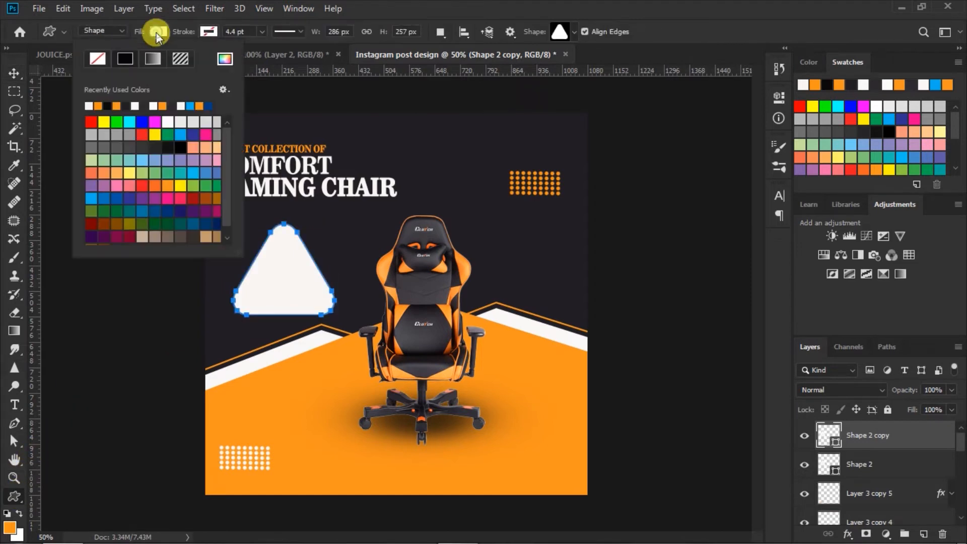
click(98, 59)
click(209, 31)
click(151, 106)
click(261, 32)
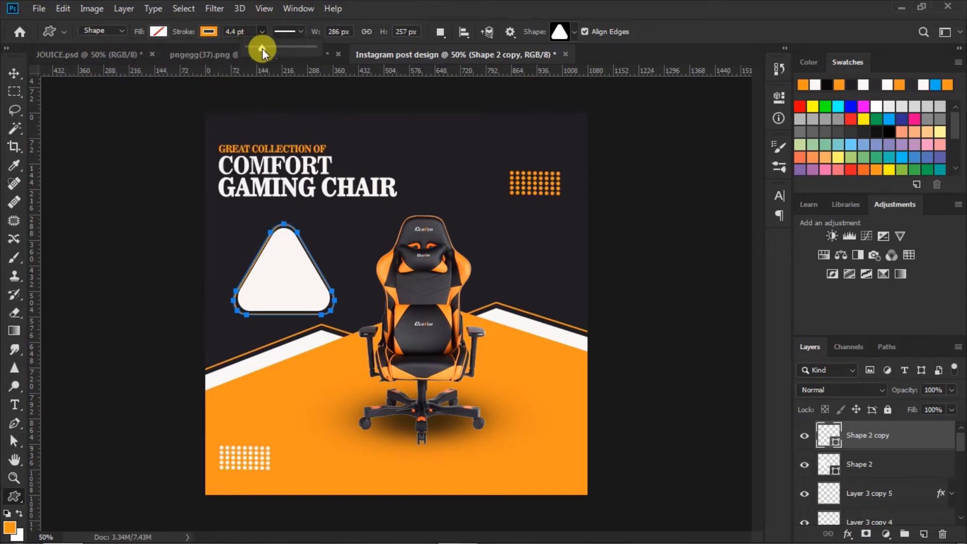
drag(265, 48, 267, 47)
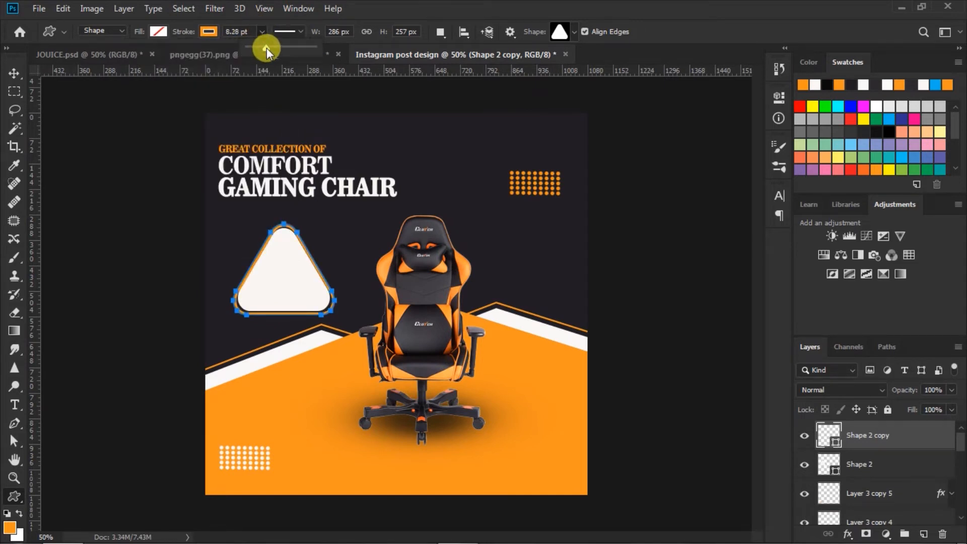
drag(267, 48, 274, 48)
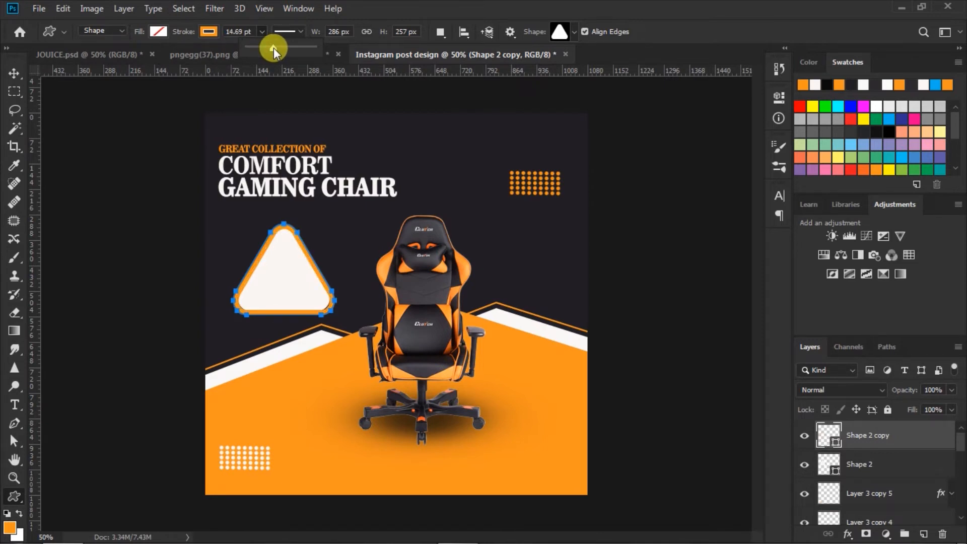
Step: Scale the outlined triangle up from its center to about 114% so a gap surrounds the filled triangle
click(13, 73)
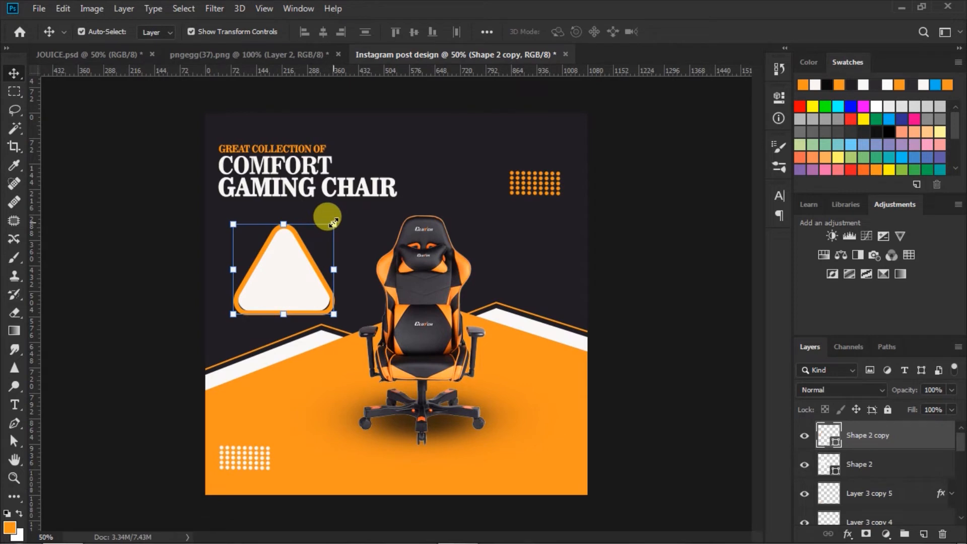
click(333, 223)
drag(335, 223, 337, 214)
click(678, 32)
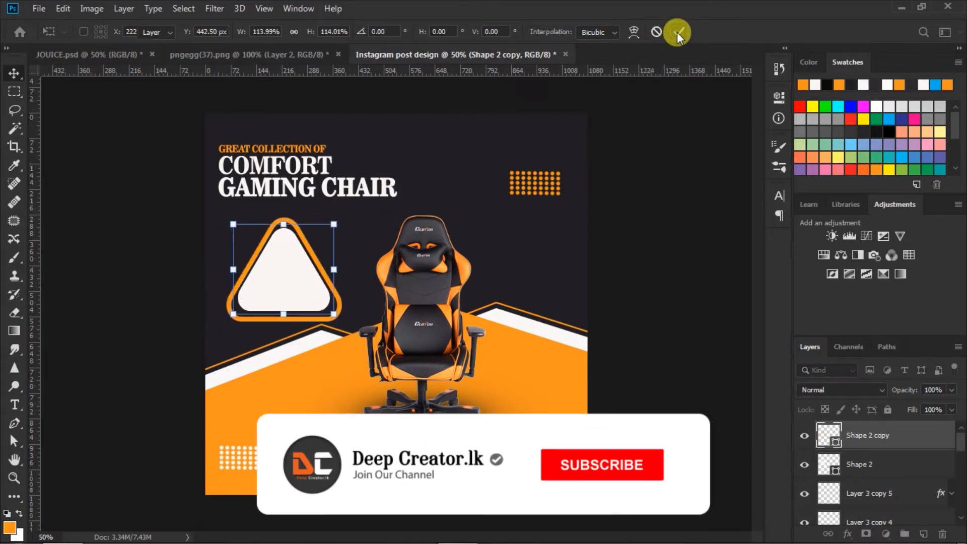
Step: Change the outlined triangle's stroke color to off-white and its width to about 10.84 pt
shift+click(811, 461)
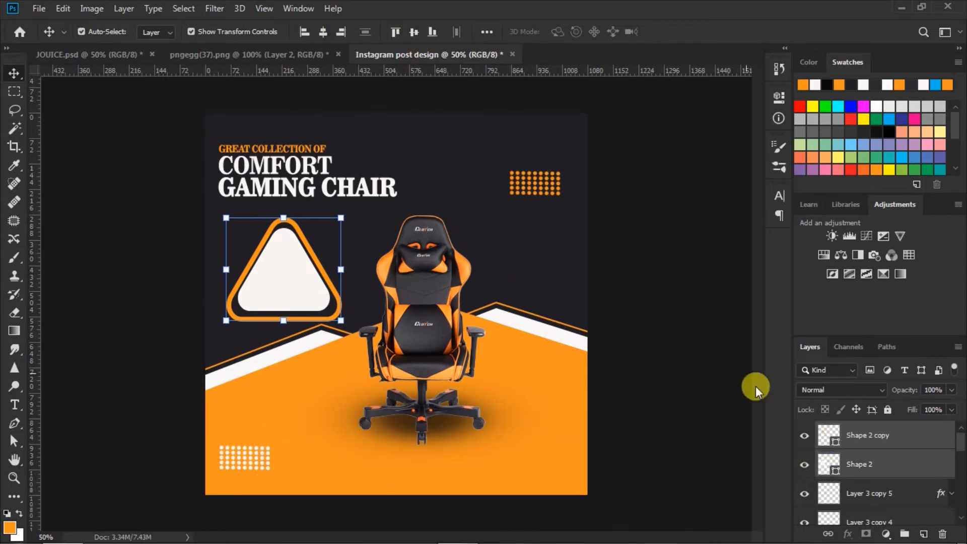
click(809, 432)
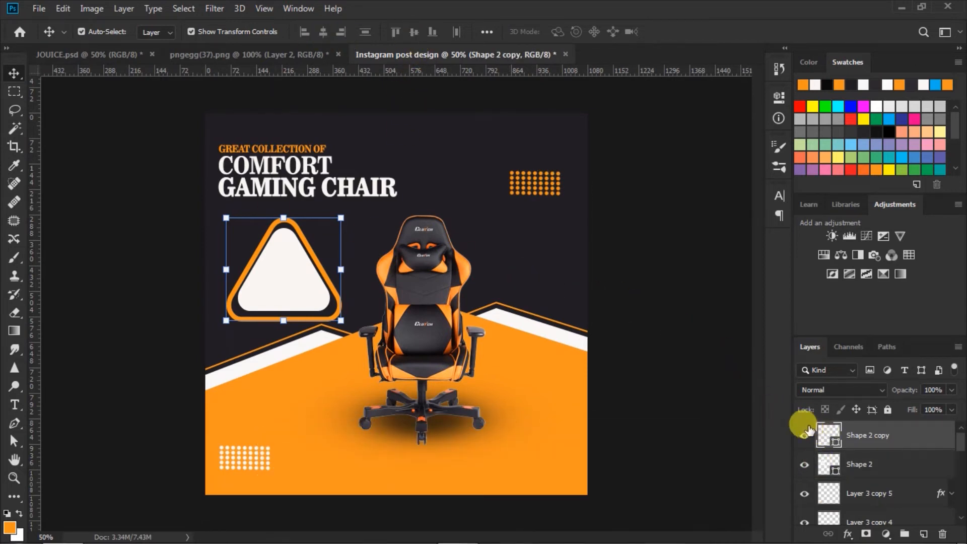
click(13, 498)
click(208, 32)
click(148, 105)
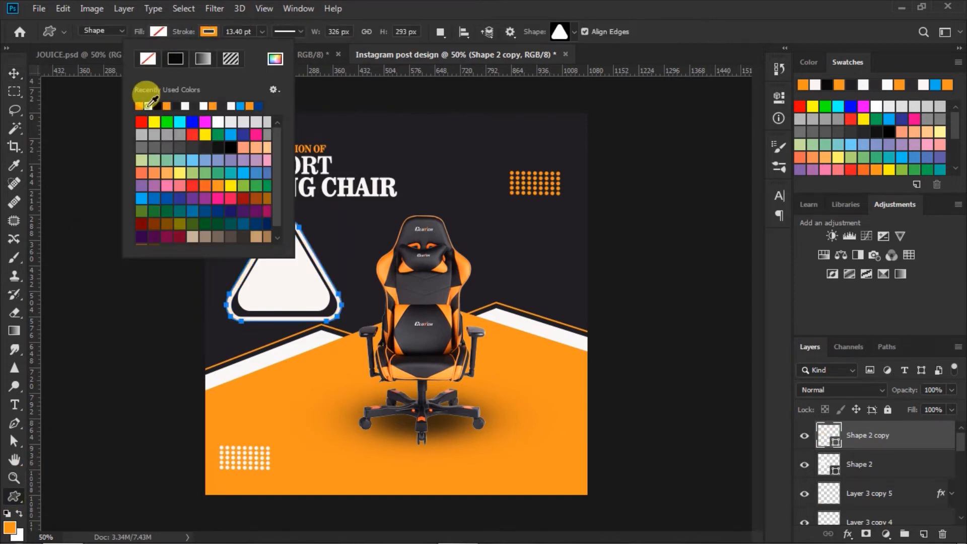
click(262, 31)
drag(258, 46, 259, 46)
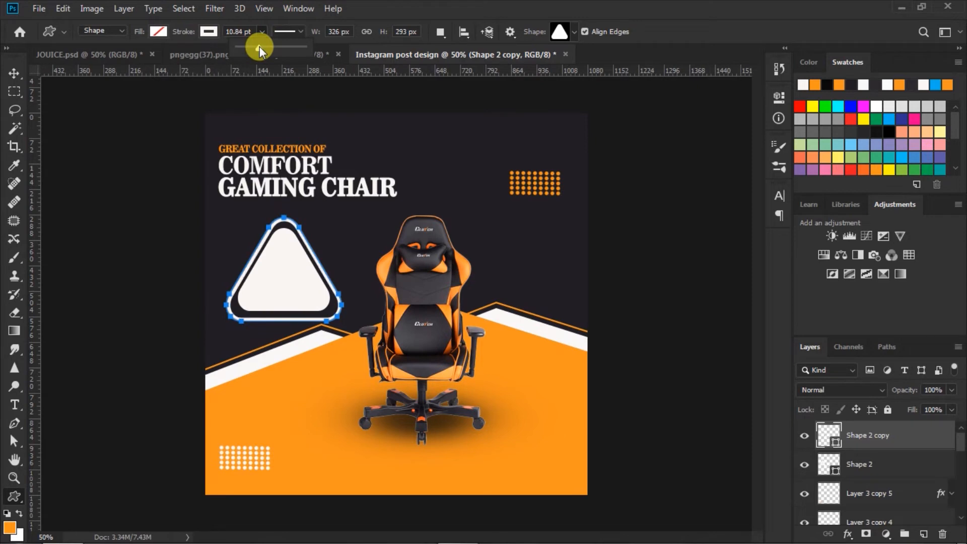
Step: Nudge the filled inner triangle down about 3 px inside its outline
click(15, 74)
click(302, 280)
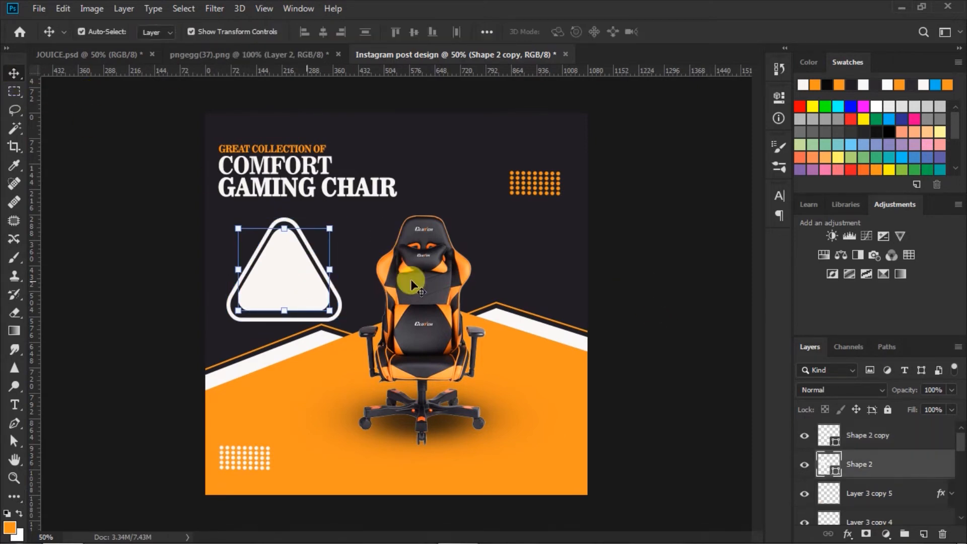
key(Down)
key(Down)
key(Down)
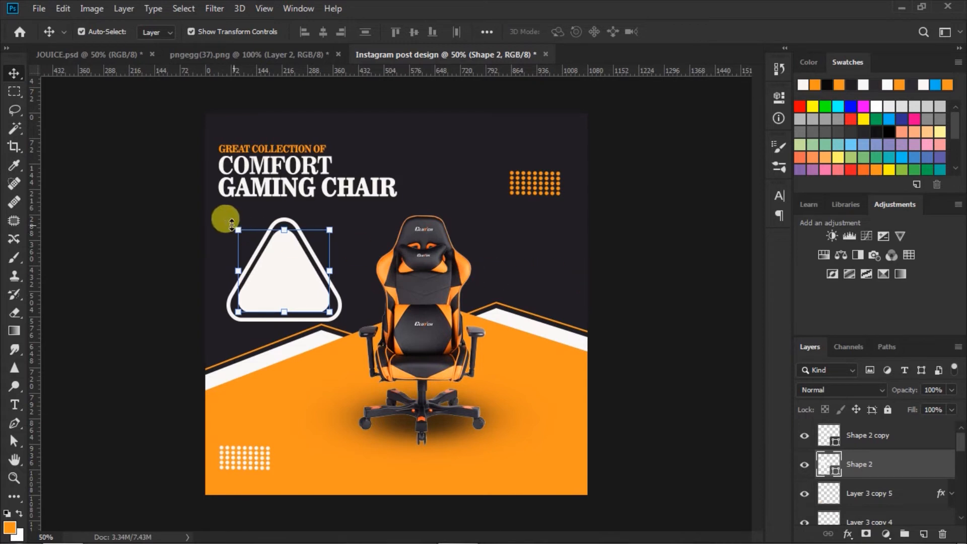
Step: Select both the filled and the outlined triangle and rotate them together counterclockwise so one corner points toward the chair
shift+click(825, 434)
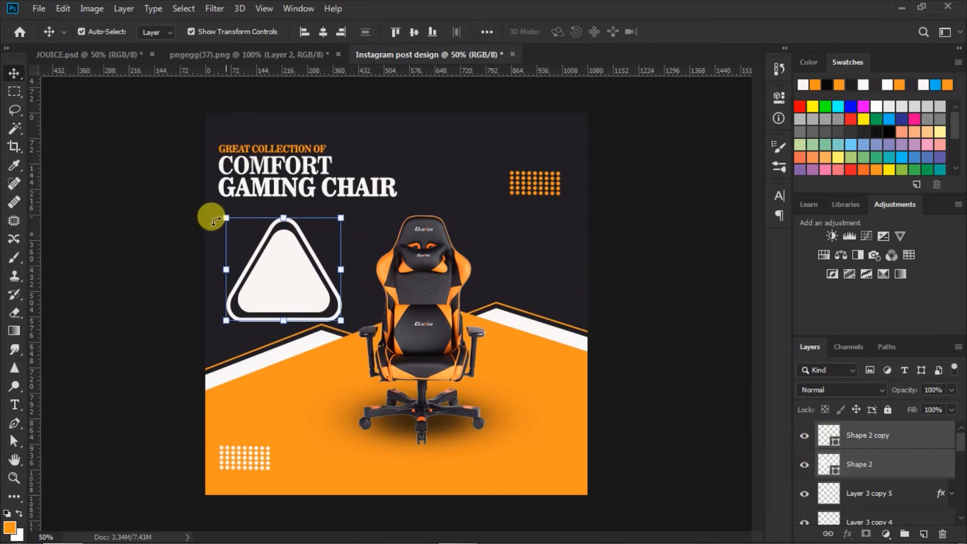
key(ctrl+t)
drag(205, 210, 187, 242)
click(677, 35)
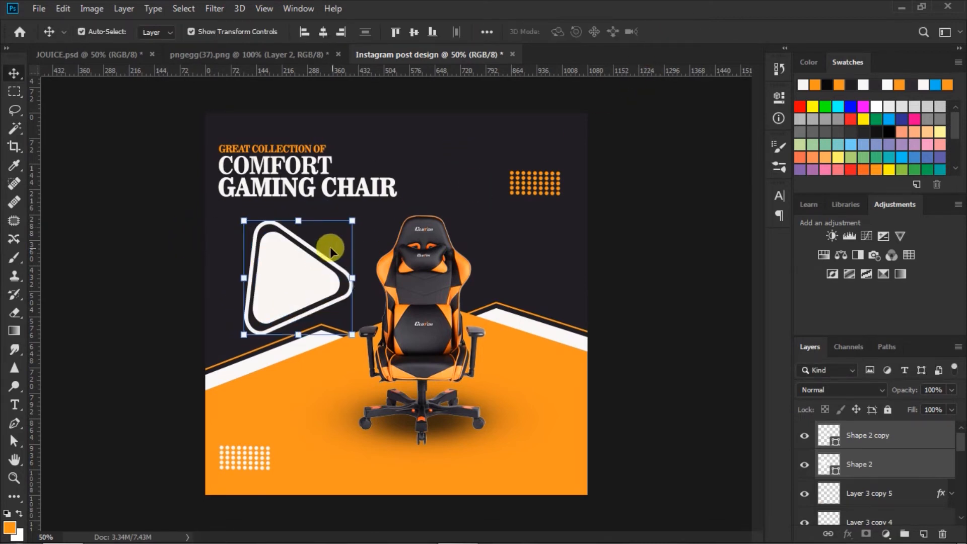
Step: Duplicate the outlined triangle and rotate the copy about 29° clockwise over the original
click(316, 249)
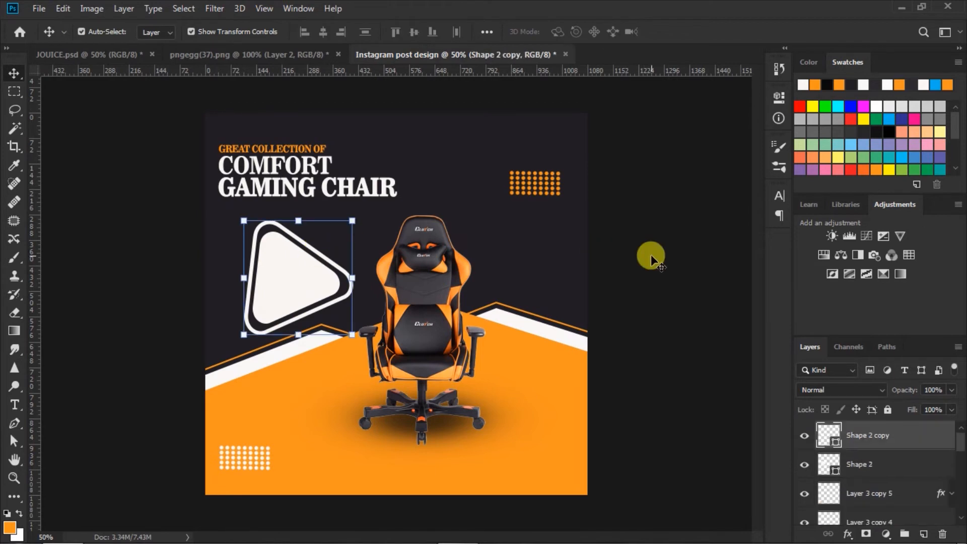
key(ctrl+j)
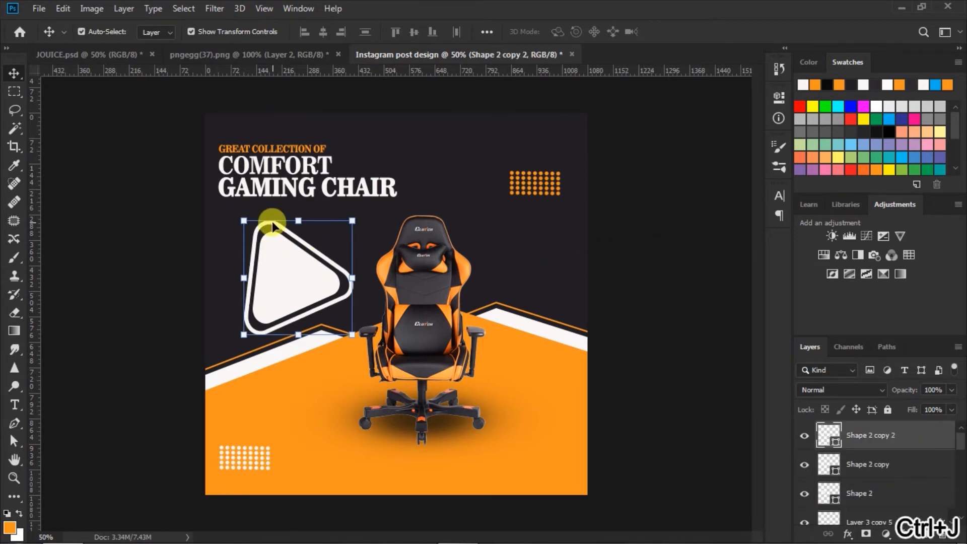
key(ctrl+t)
drag(228, 215, 274, 200)
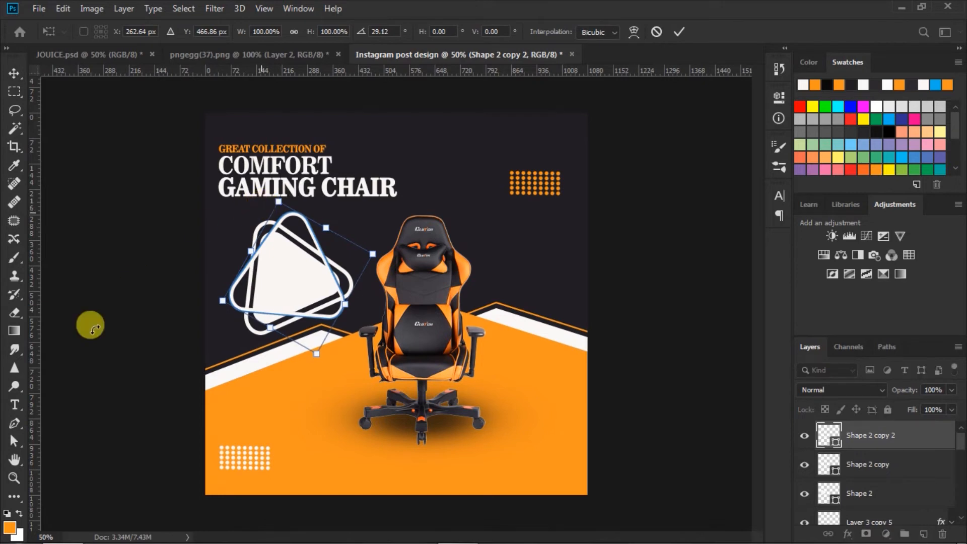
click(679, 32)
Step: Give the rotated outline copy an orange stroke about 5.71 pt wide and deselect it
click(14, 497)
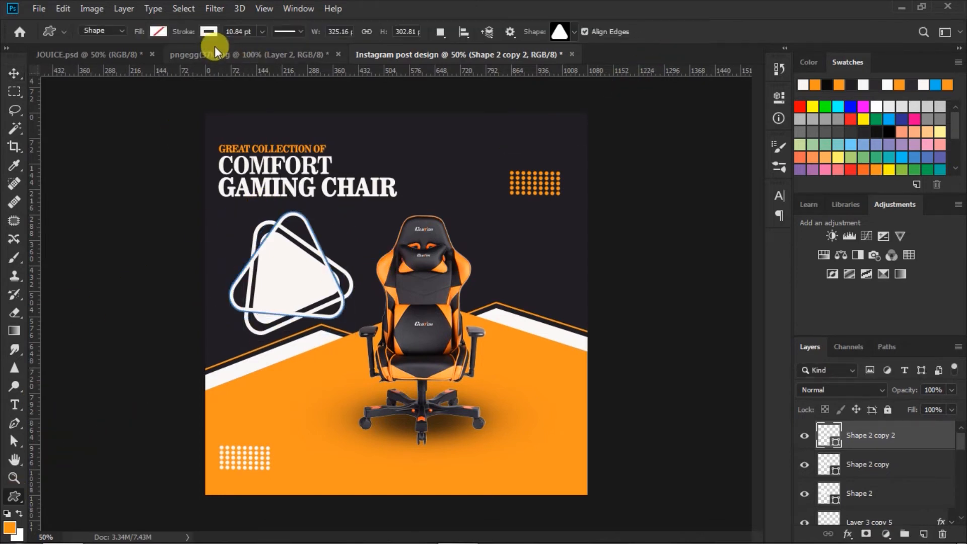
click(208, 31)
click(151, 106)
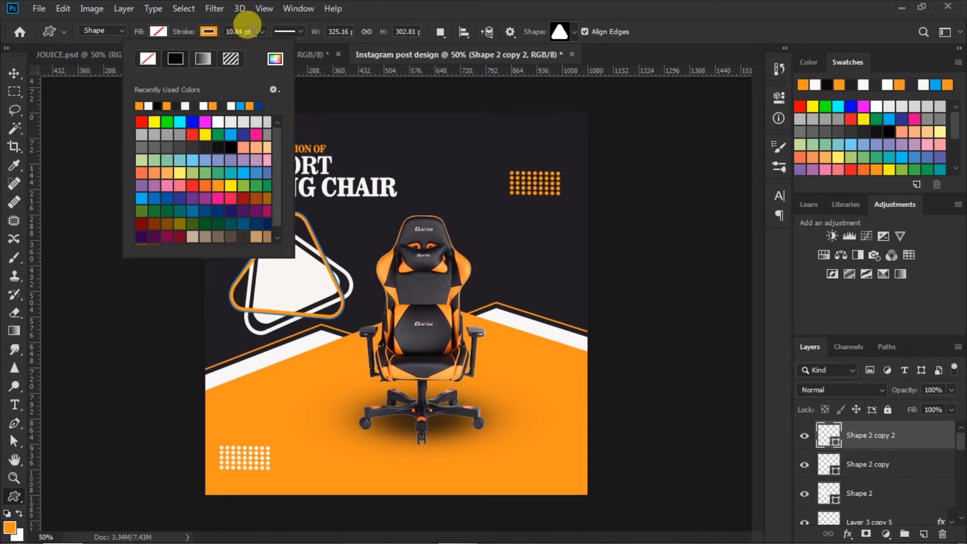
click(261, 32)
drag(259, 48, 256, 49)
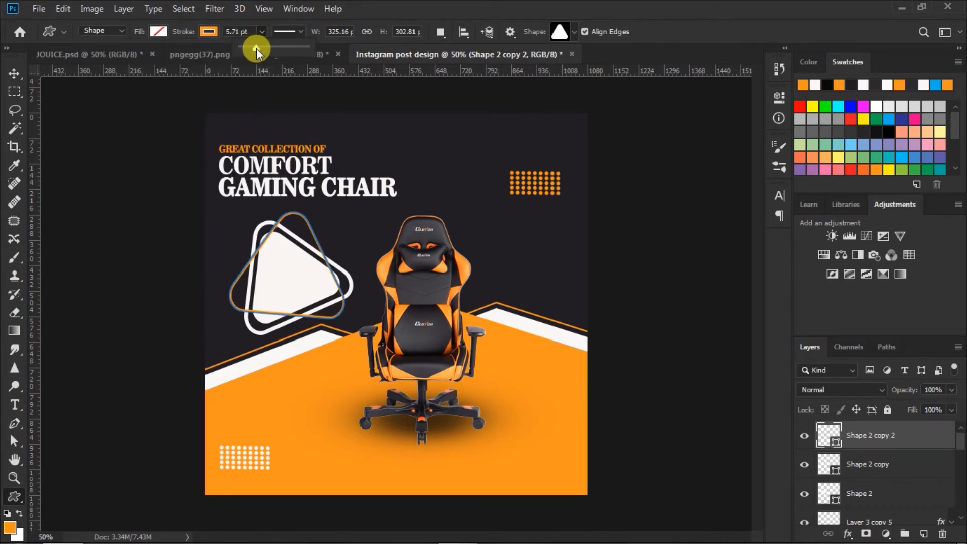
click(14, 73)
click(647, 293)
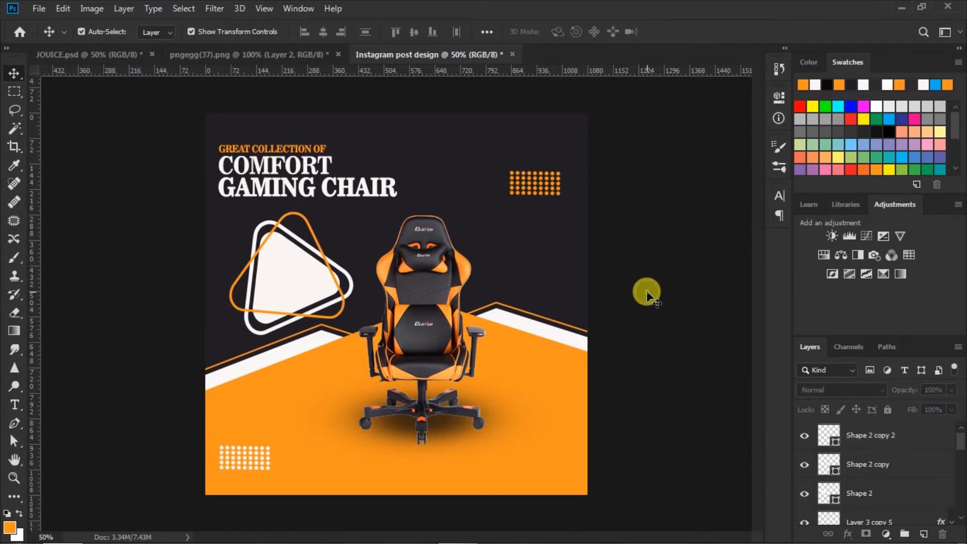
Step: Add the text "50%" inside the white triangle in Arial Black at 60 pt, coloured with the post's dark background colour #201e23
click(15, 406)
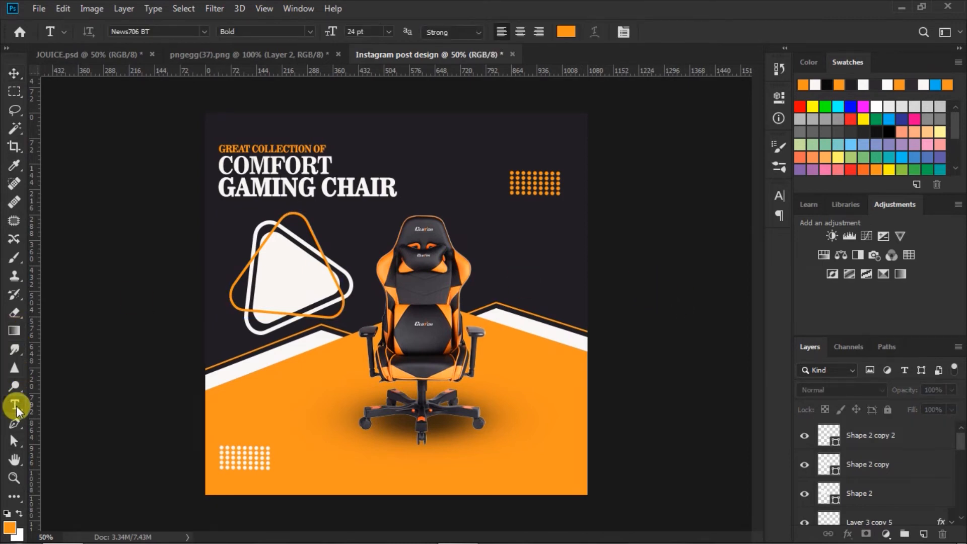
click(204, 31)
click(300, 87)
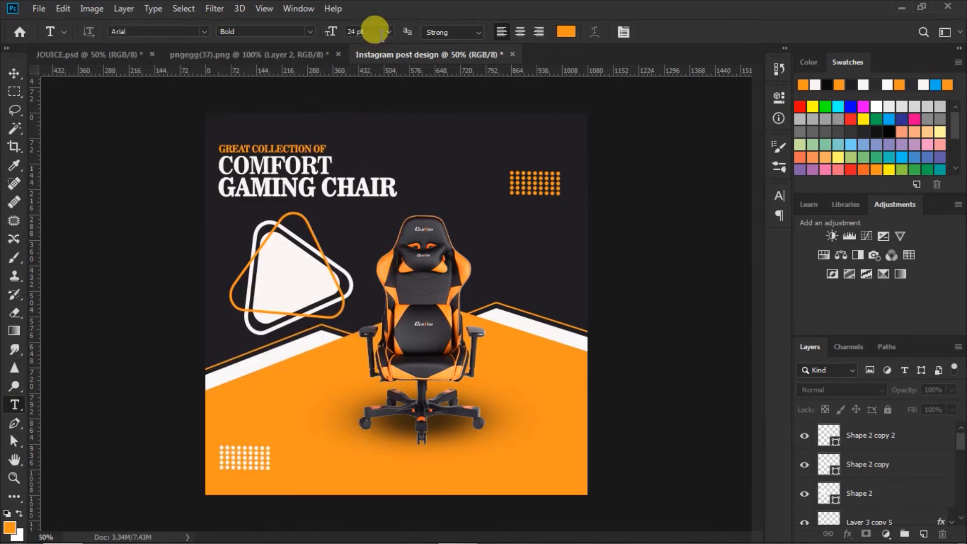
click(387, 32)
click(370, 200)
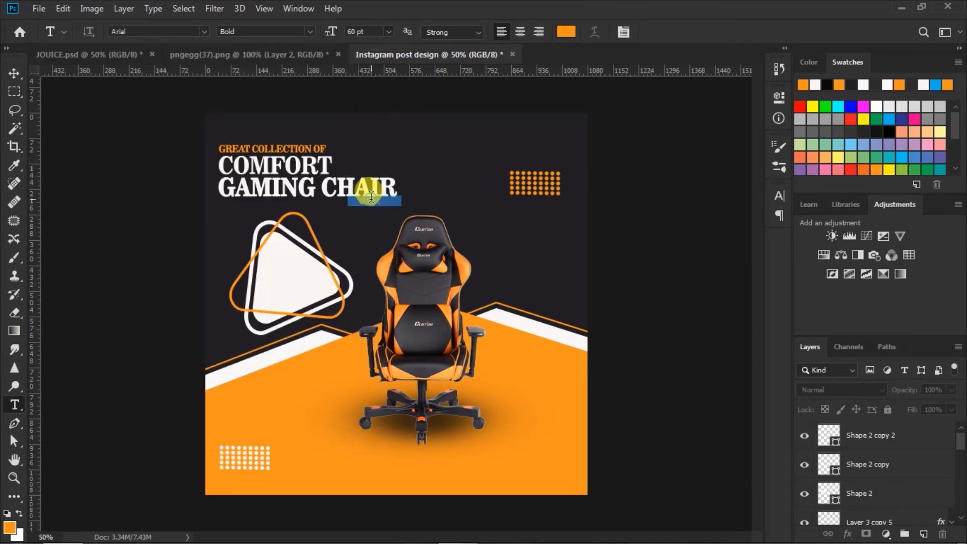
click(565, 34)
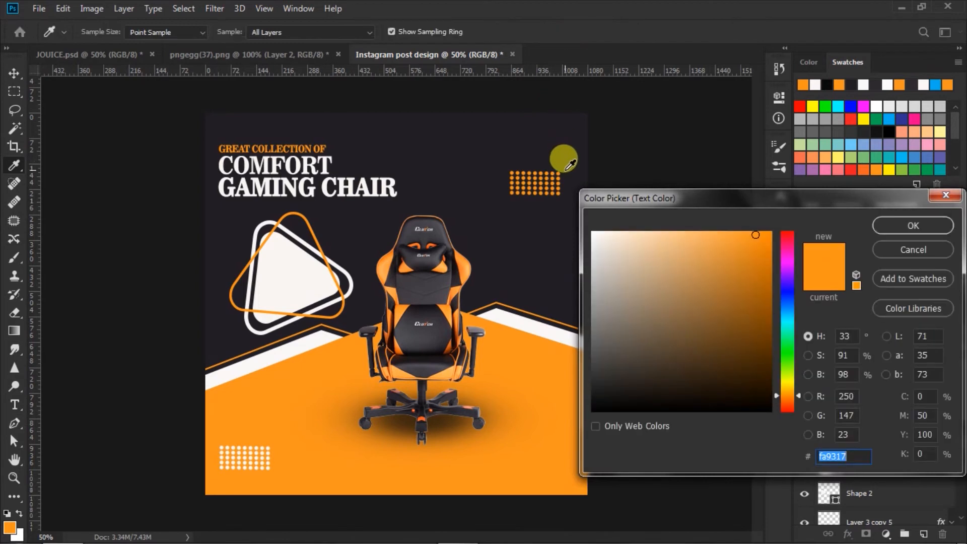
click(522, 248)
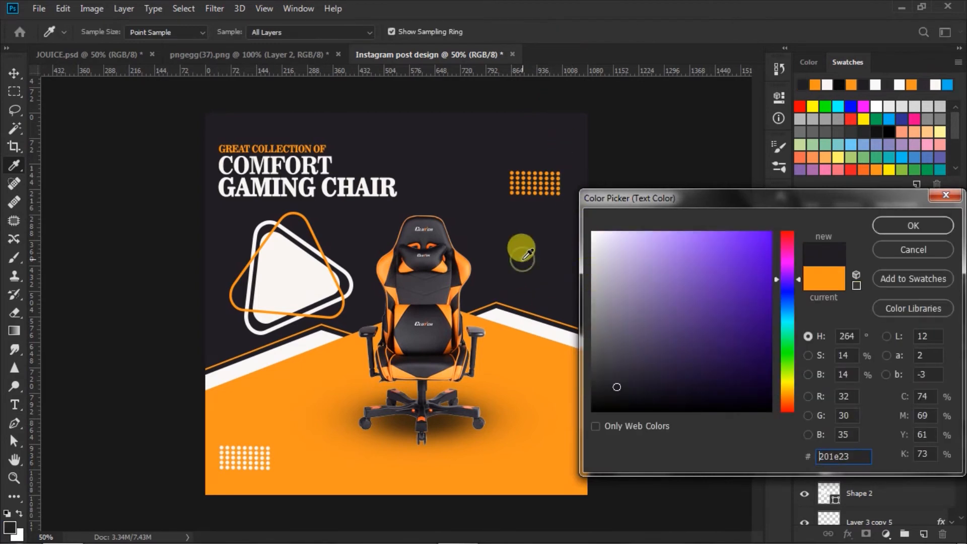
click(913, 226)
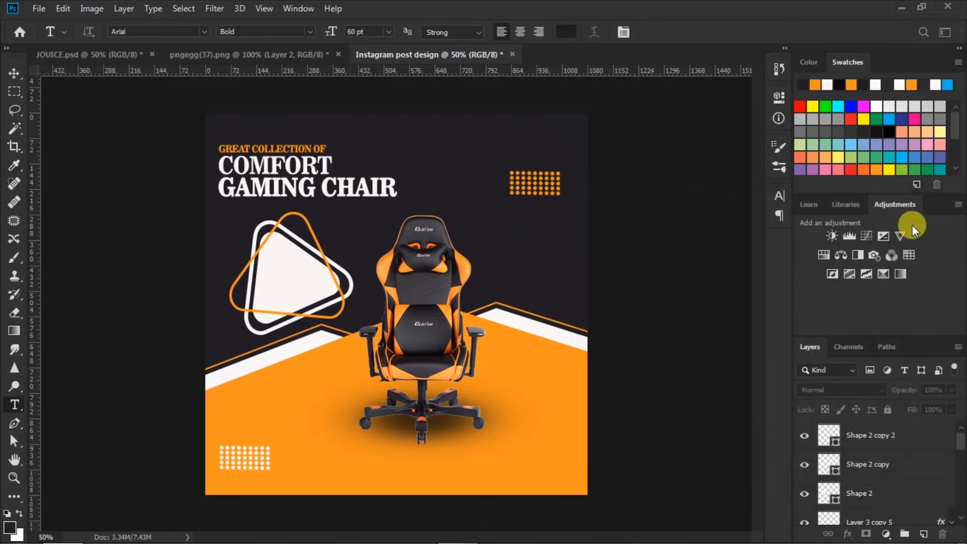
click(310, 31)
click(285, 102)
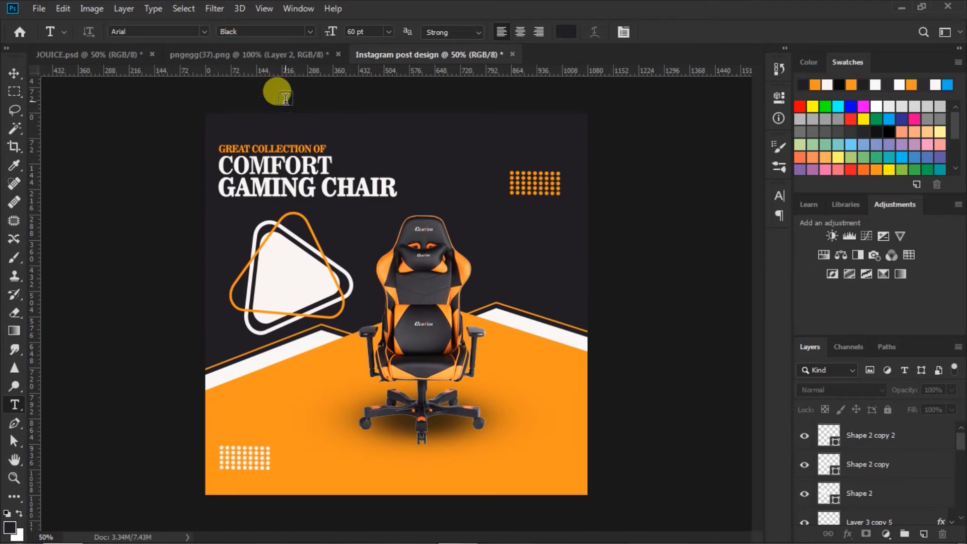
click(265, 269)
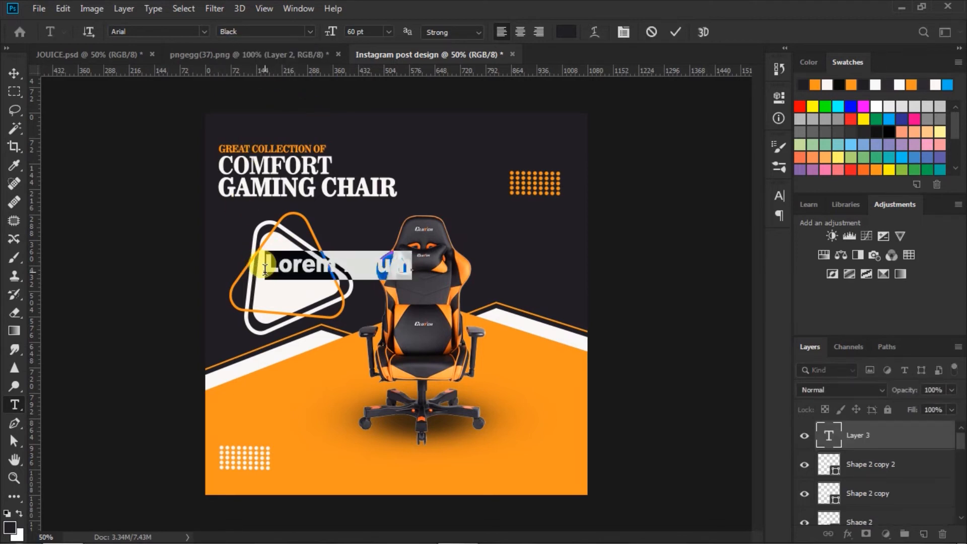
text(50)
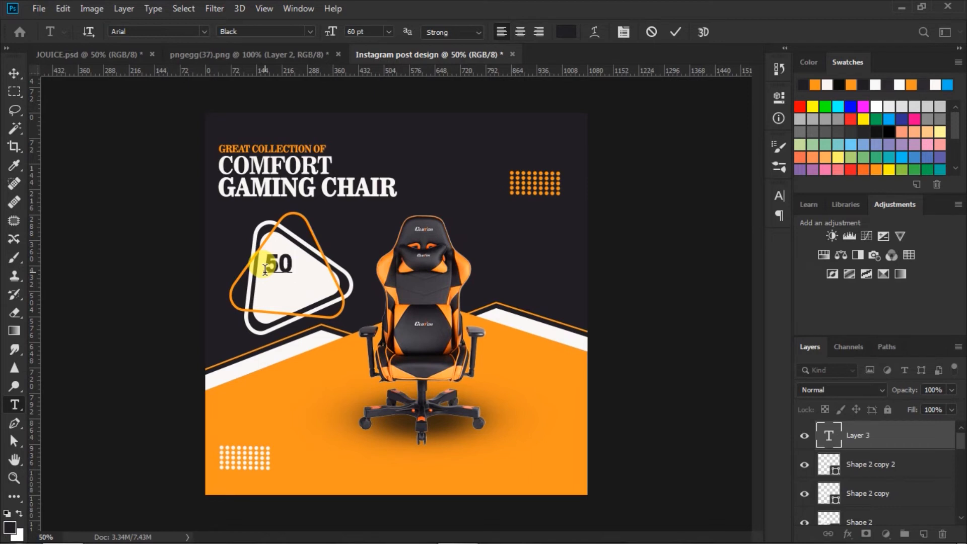
Step: Apply faux italic to the "50%" text and faux bold to its digits, shifting the text slightly down inside the triangle
drag(265, 269, 403, 264)
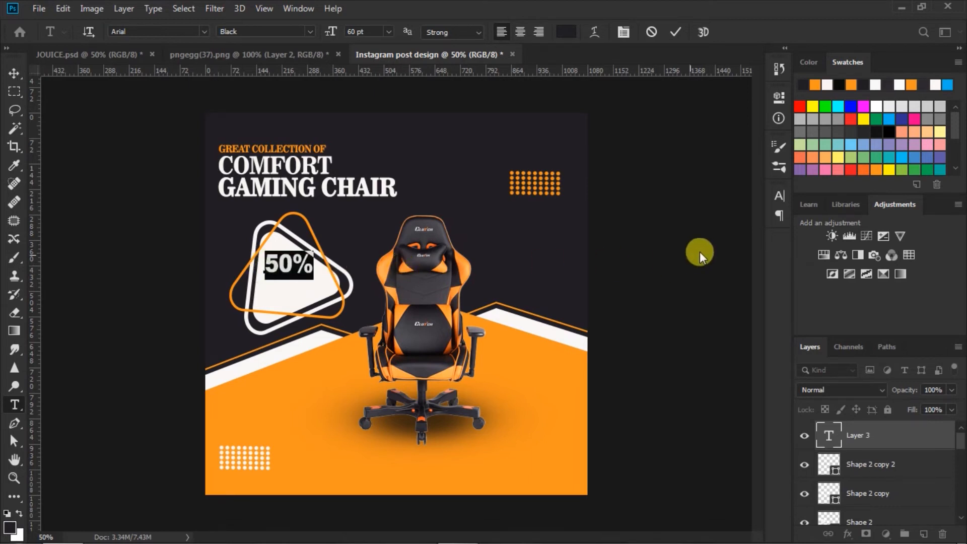
click(778, 197)
click(646, 296)
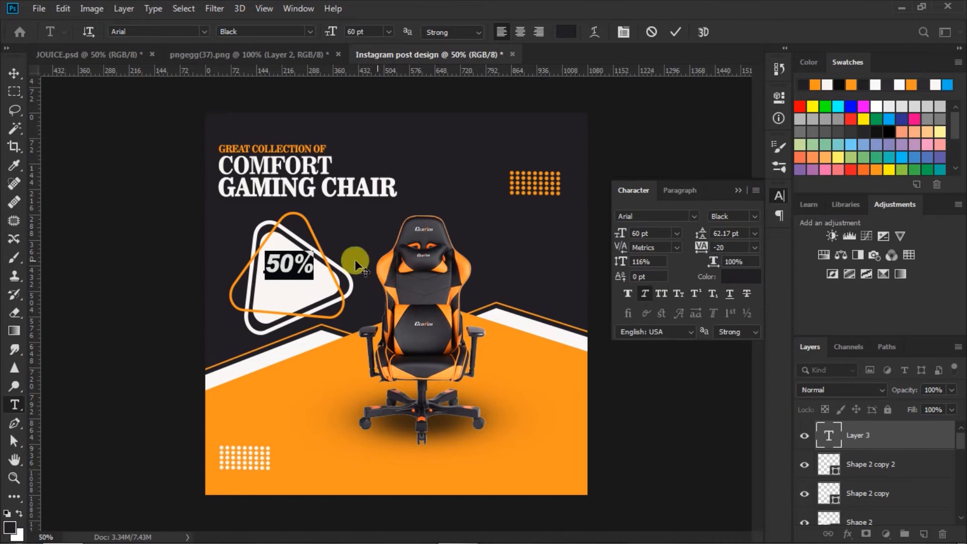
drag(294, 267, 263, 271)
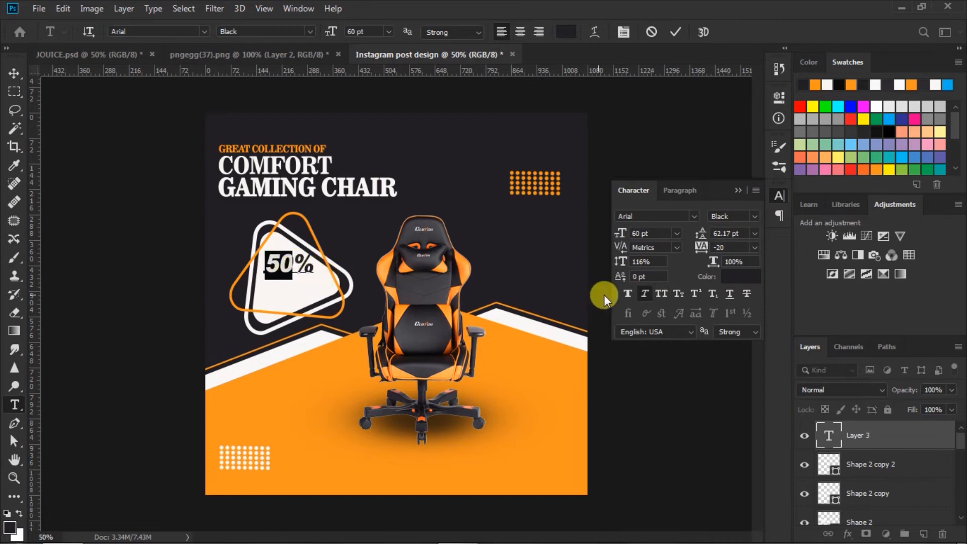
click(627, 294)
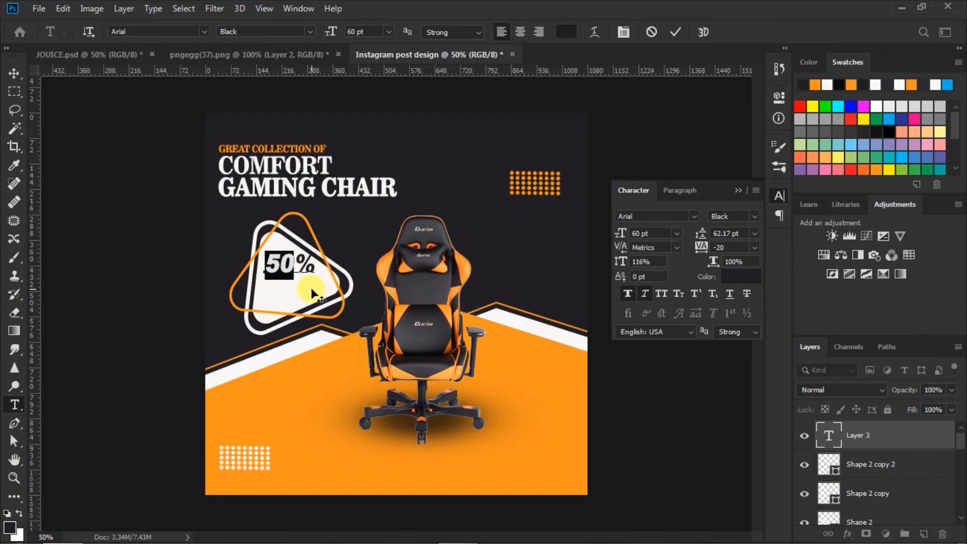
drag(311, 289, 310, 292)
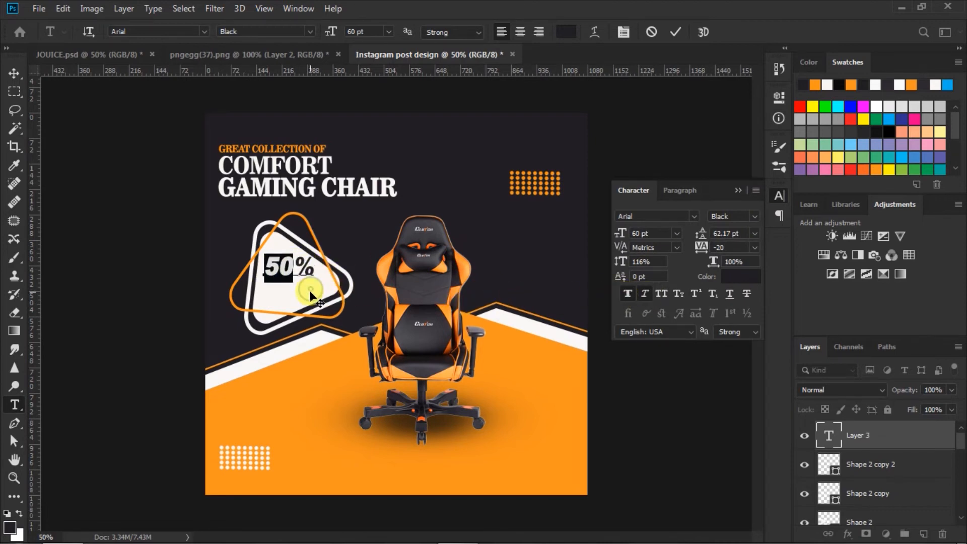
click(674, 32)
drag(267, 270, 328, 266)
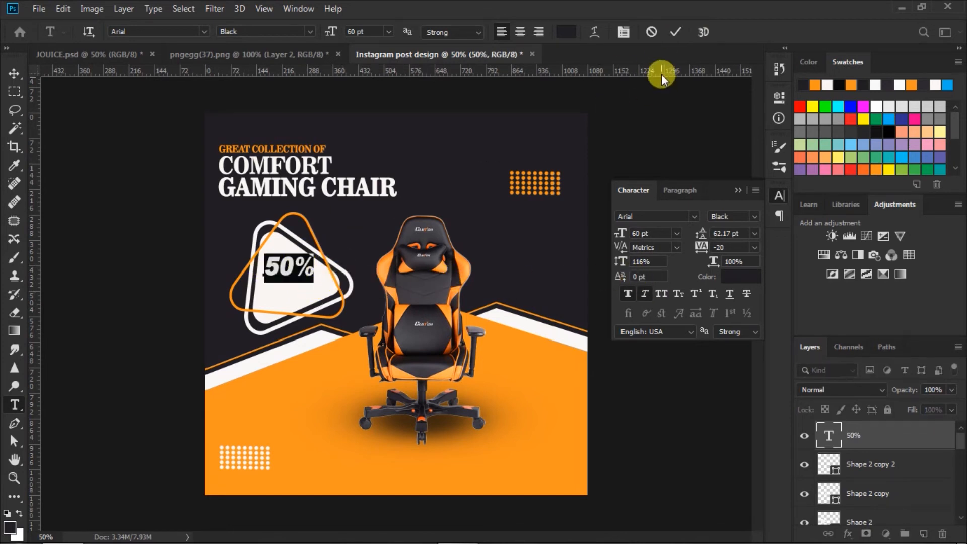
click(672, 31)
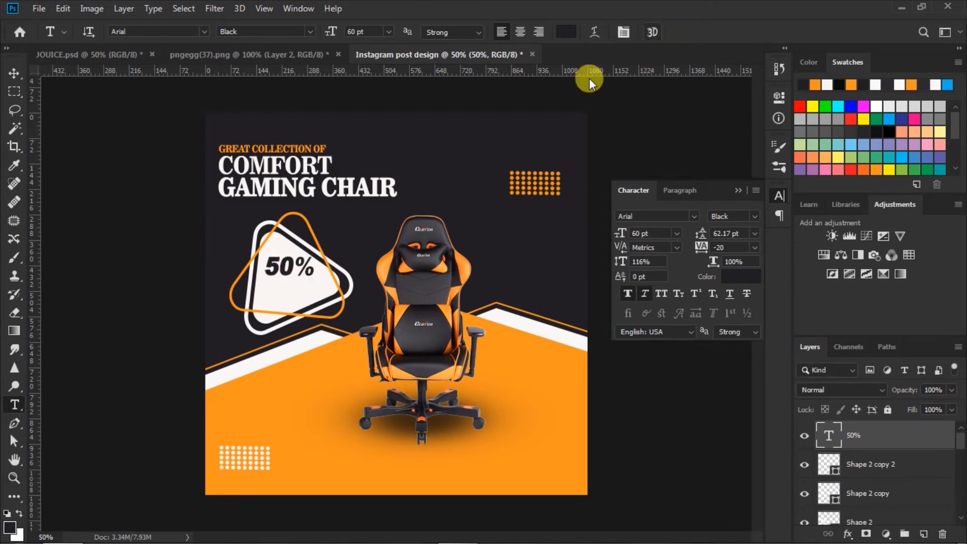
Step: Add the text "OFF" below "50%" in Arial Bold at 36 pt with faux bold and faux italic
click(264, 290)
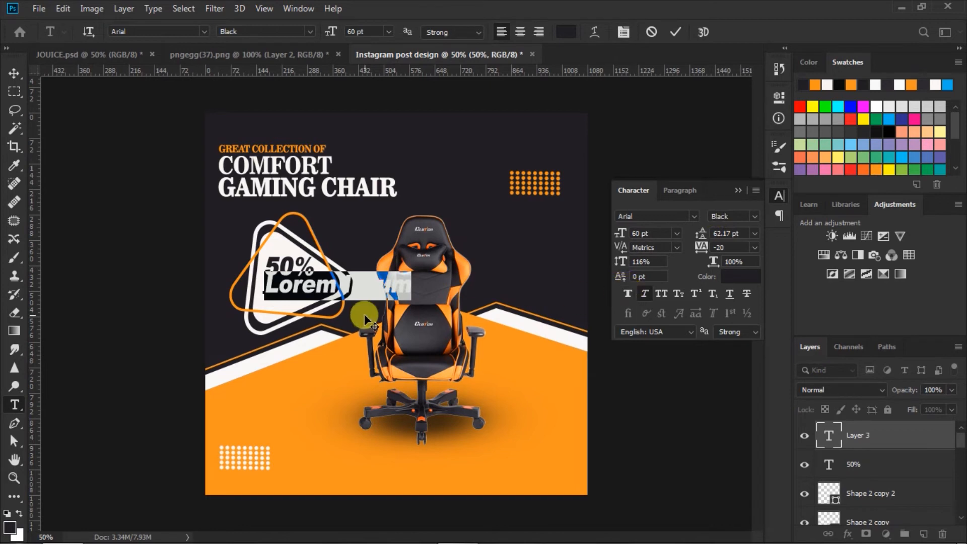
text(OFF)
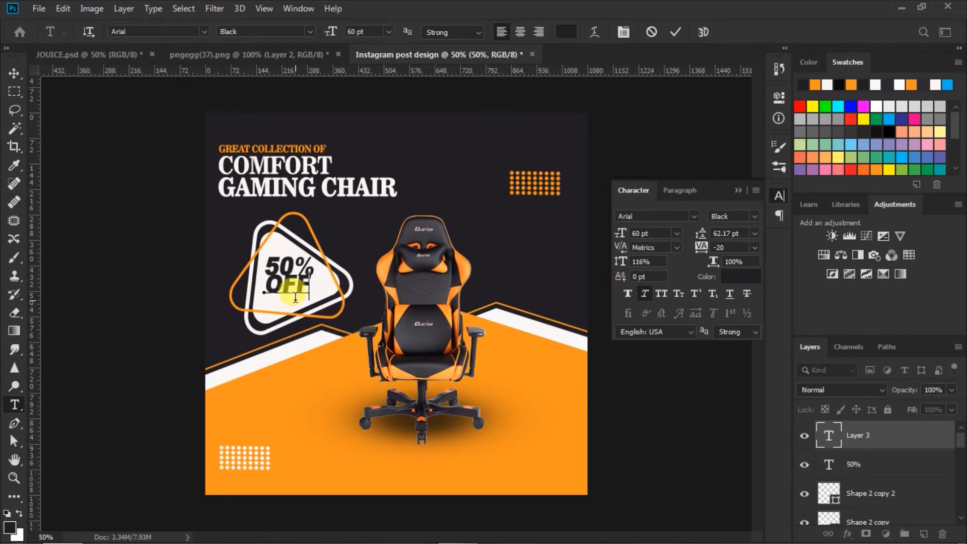
key(ctrl+a)
click(678, 234)
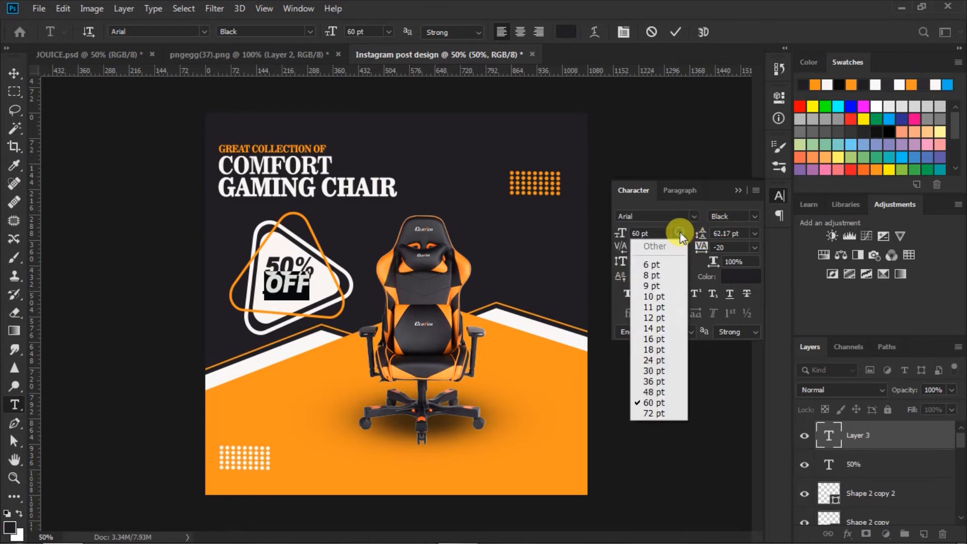
click(668, 381)
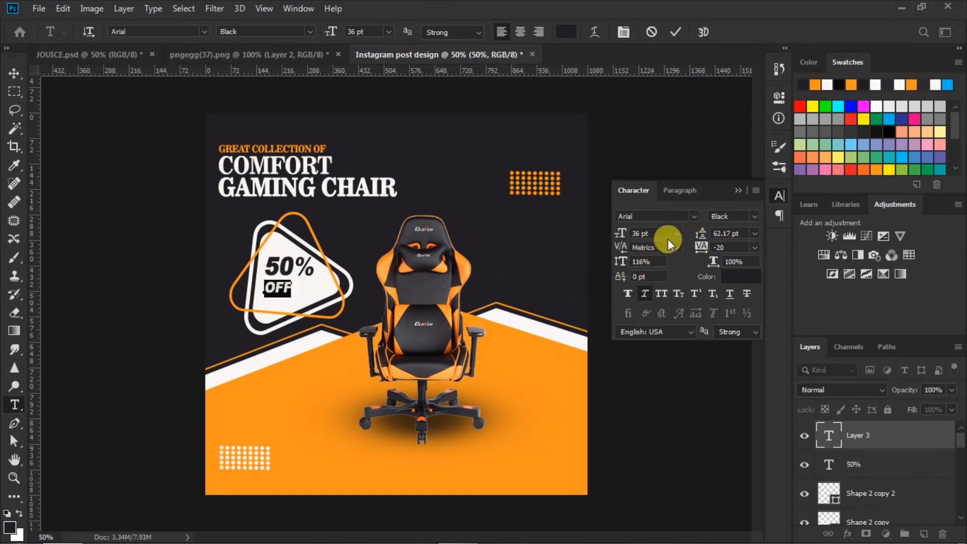
drag(298, 302, 306, 299)
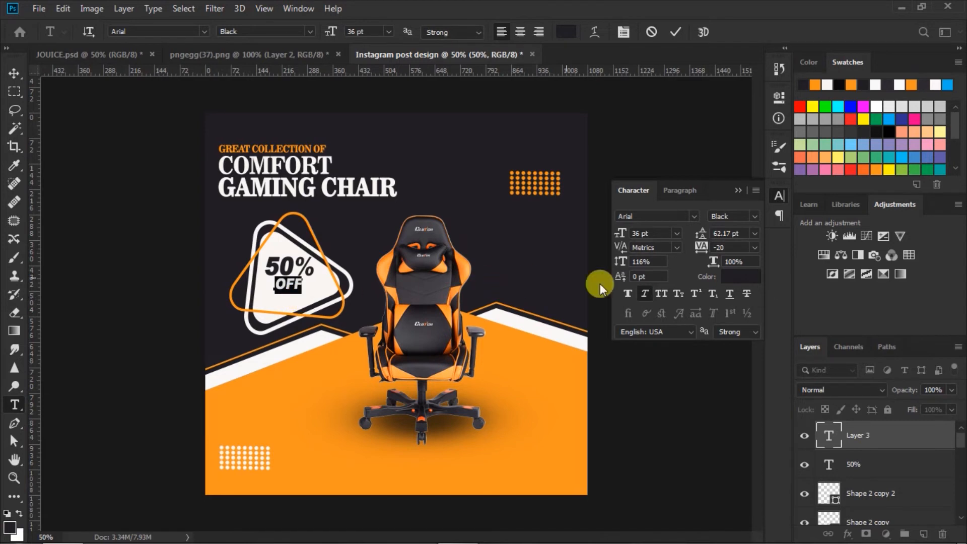
click(752, 216)
click(765, 262)
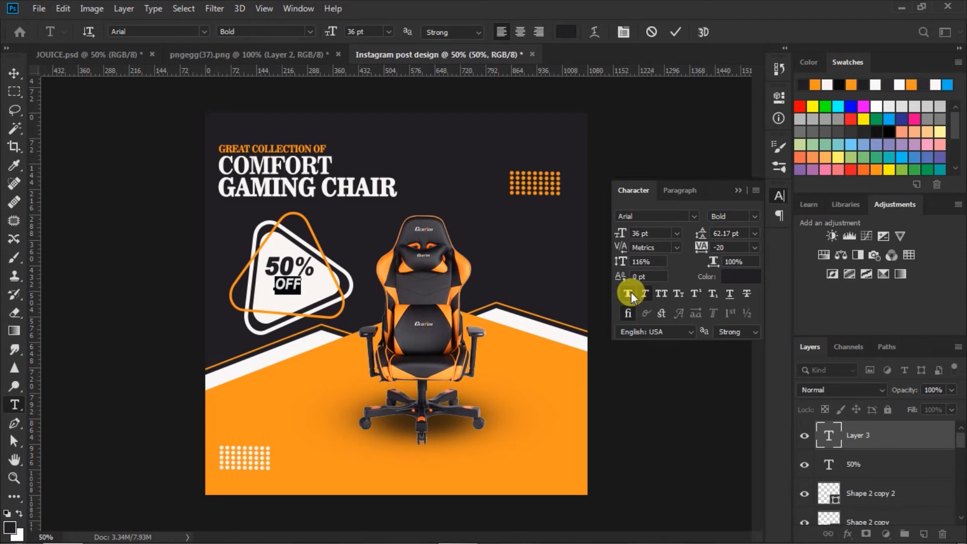
click(676, 31)
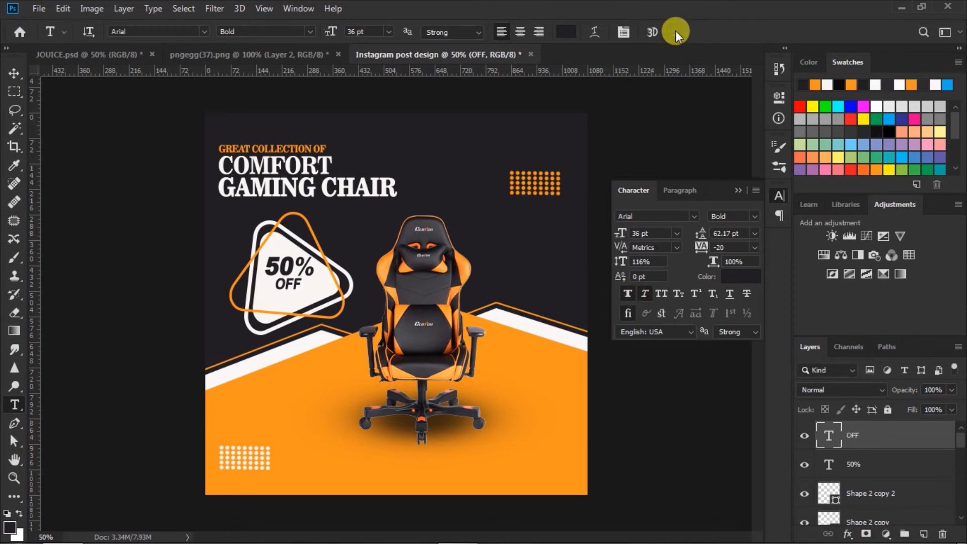
Step: Align the "OFF" and "50%" text layers to each other by their horizontal centres
click(14, 73)
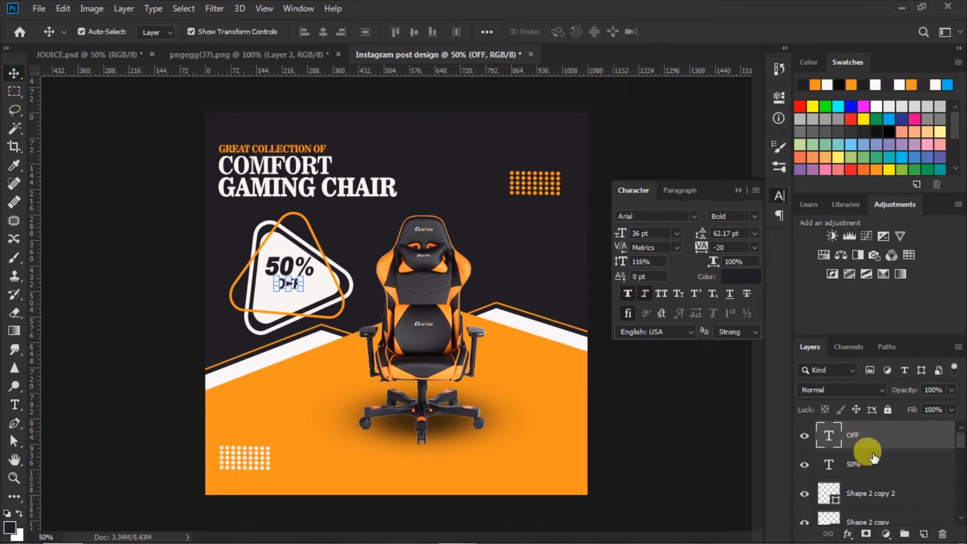
shift+click(855, 466)
click(323, 32)
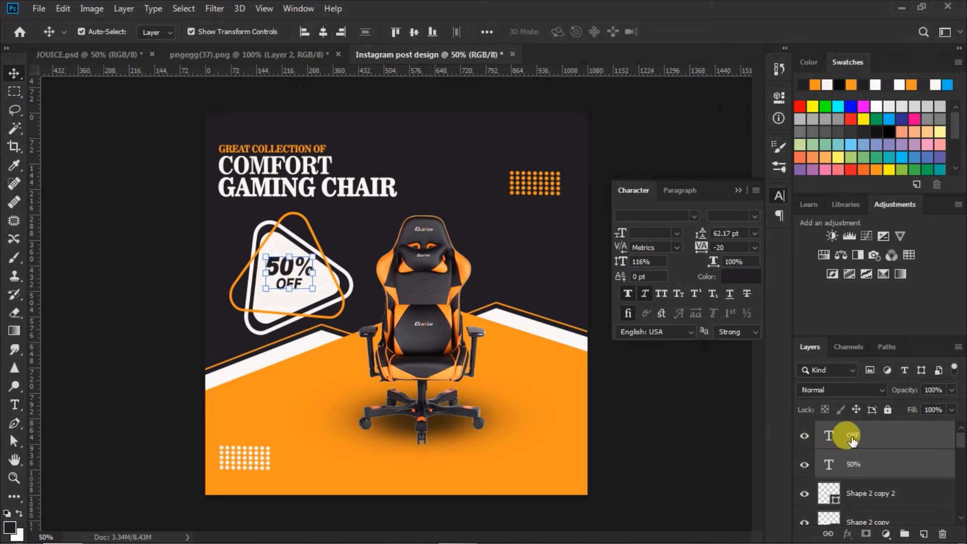
Step: Scale the "50%" and "OFF" texts together to about 105.47% and move them toward the white triangle's centre
click(829, 432)
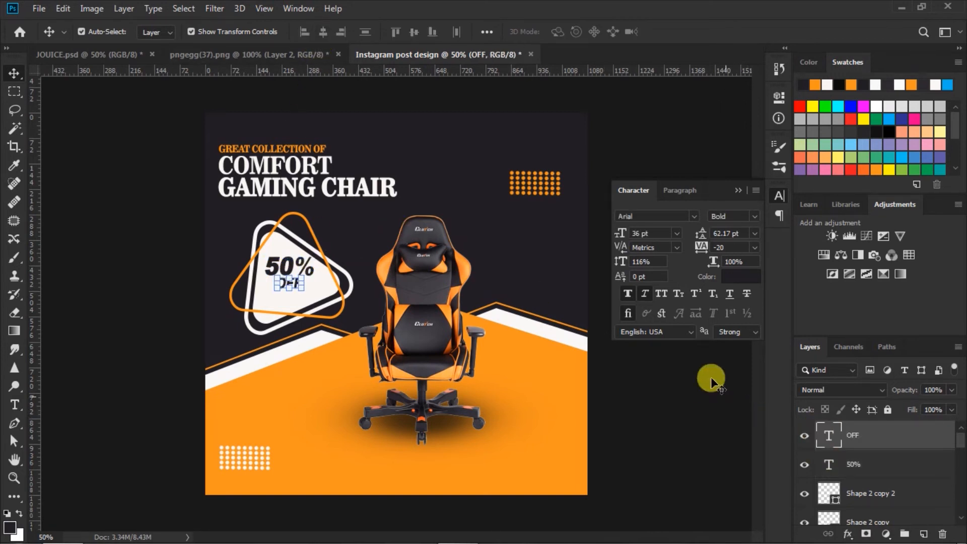
shift+click(851, 466)
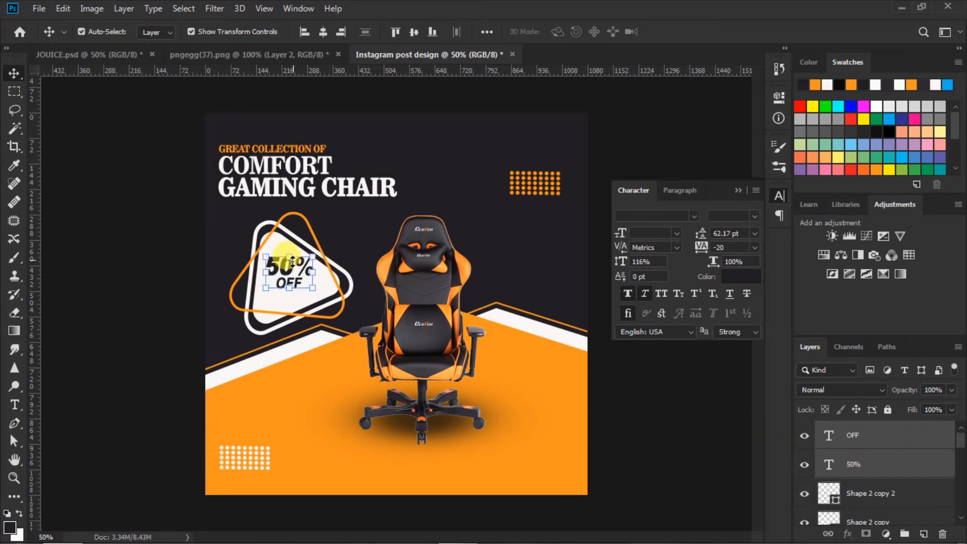
key(ctrl+t)
drag(316, 293, 296, 276)
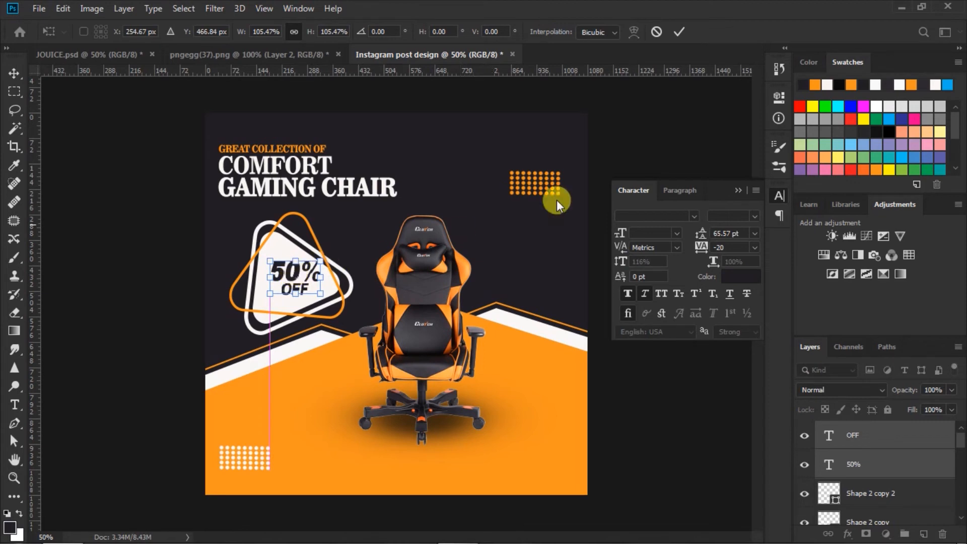
click(677, 30)
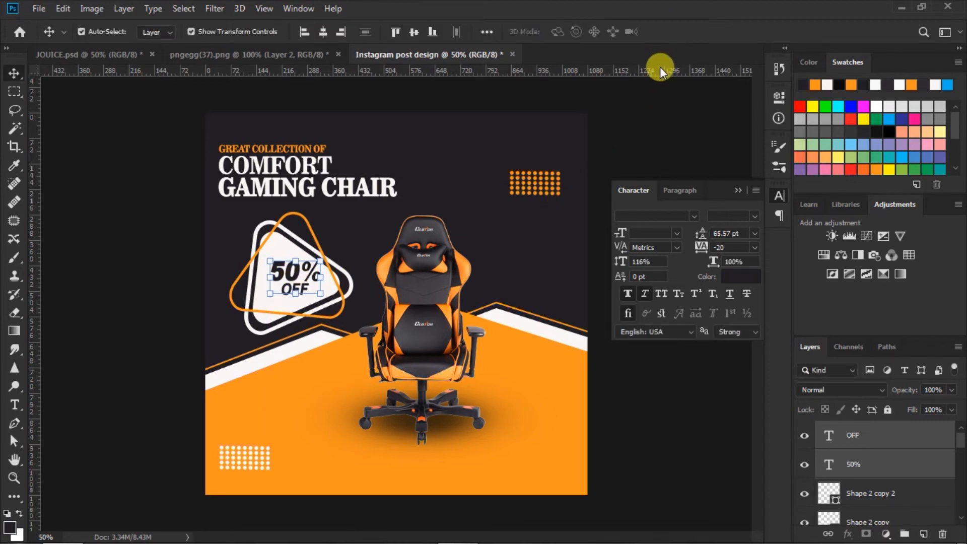
Step: Nudge the "50%" and "OFF" texts about 6 px left, deselect them and hide the character settings
key(Left)
key(Left)
key(Left)
key(Left)
key(Left)
key(Left)
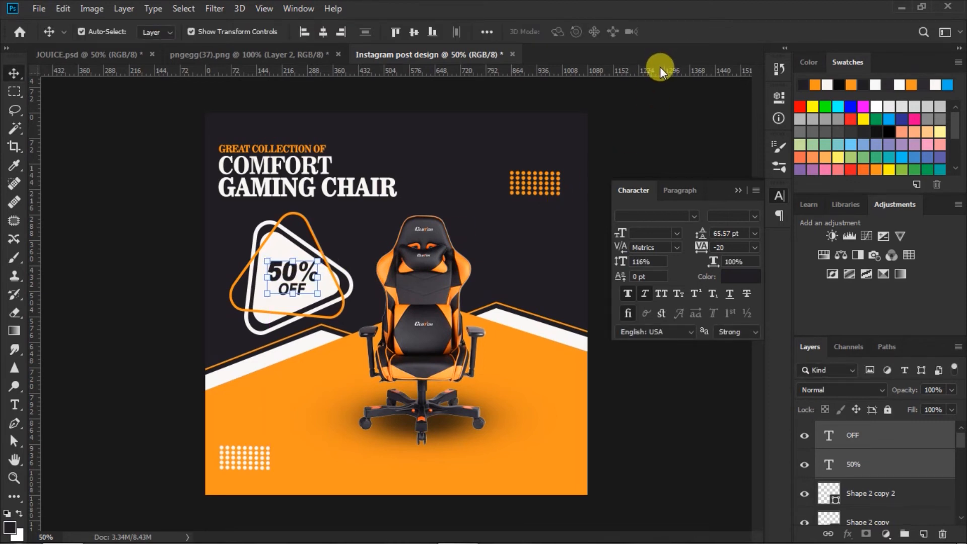
click(621, 135)
drag(621, 136, 612, 148)
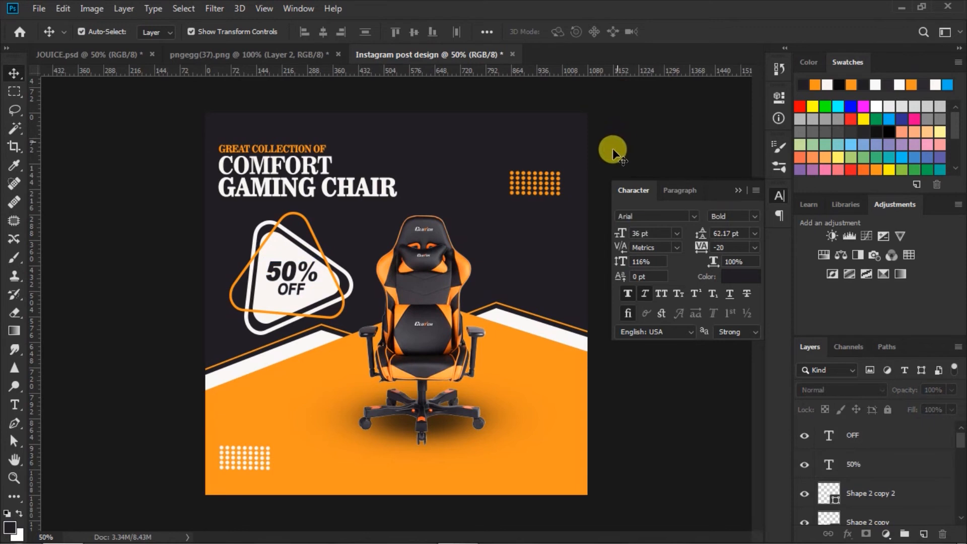
click(736, 190)
Step: Draw a dark rectangle about 252 × 70 px in the post's lower-right corner and round all its corners to 35 px
click(15, 497)
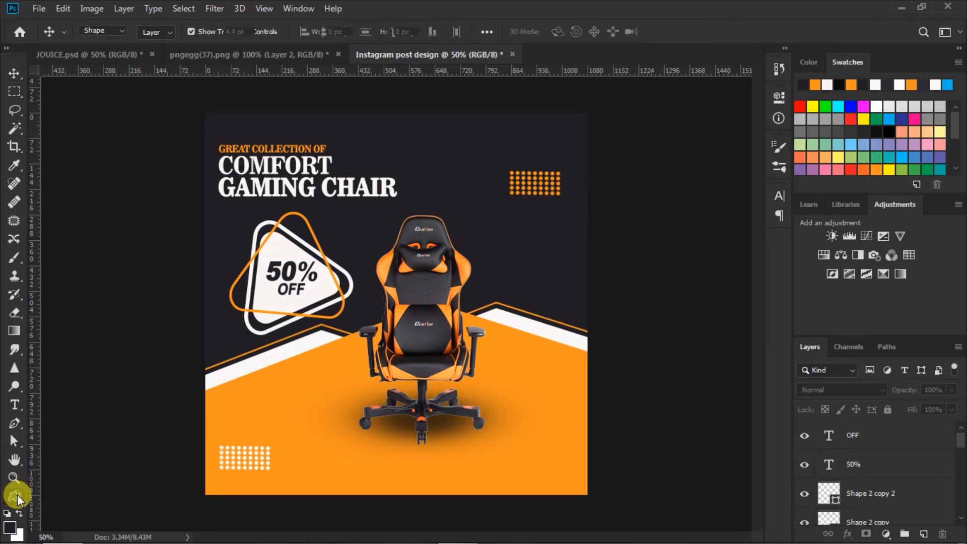
click(16, 496)
click(81, 448)
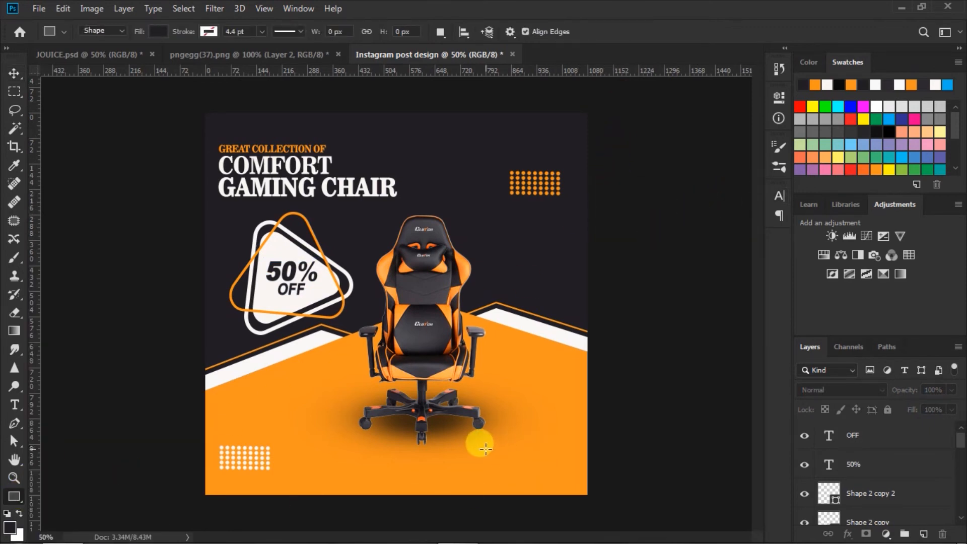
drag(477, 449, 566, 471)
drag(562, 468, 562, 469)
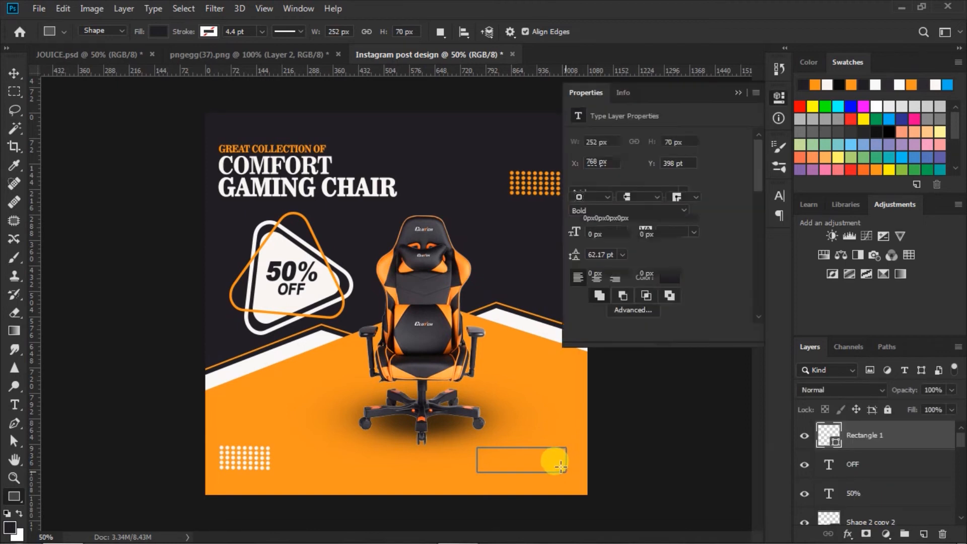
drag(575, 240, 638, 230)
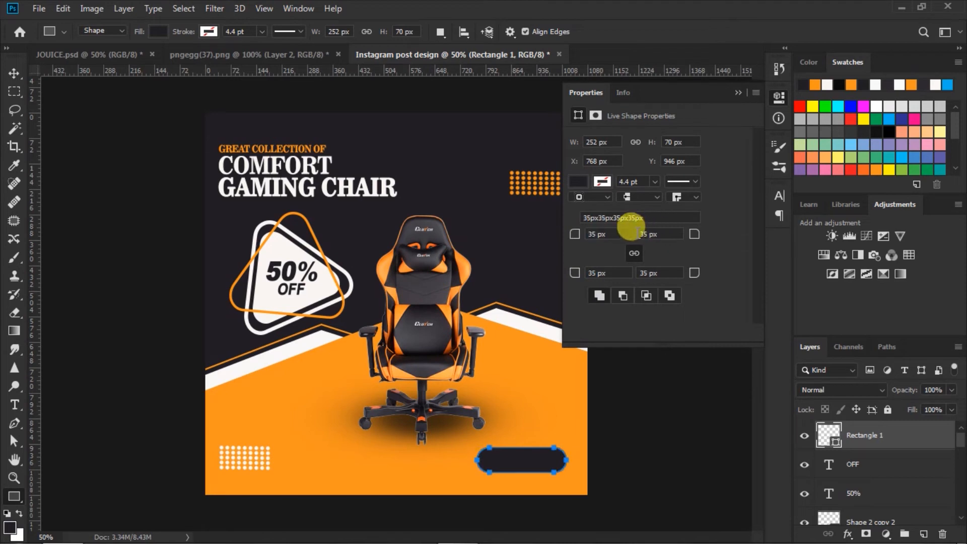
Step: Hide the shape properties, move the dark rounded rectangle slightly up and deselect it
click(739, 93)
click(14, 74)
drag(539, 460, 544, 461)
click(637, 443)
Step: Add the text "SHOP NOW" at 24 pt in off-white #f4f2f8 on the dark rounded rectangle
click(15, 405)
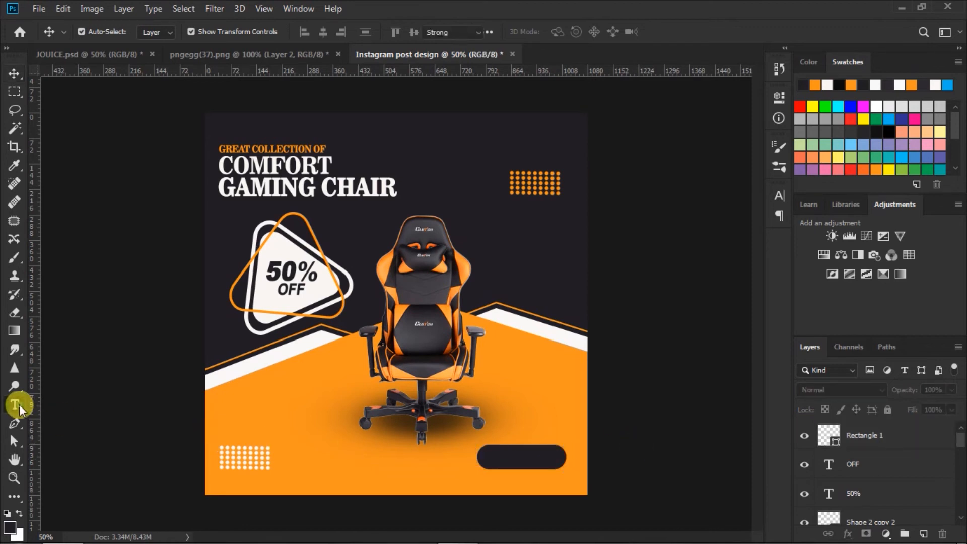
click(389, 32)
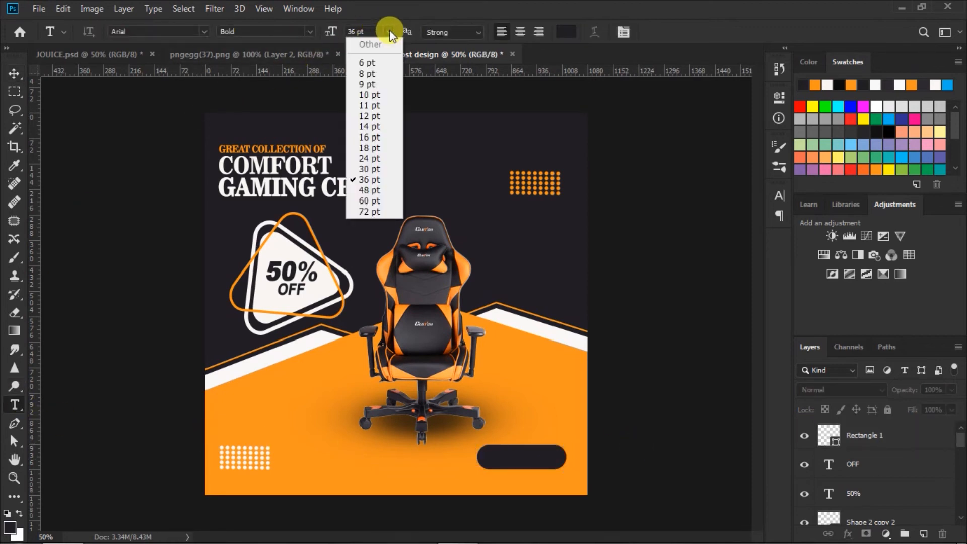
click(372, 158)
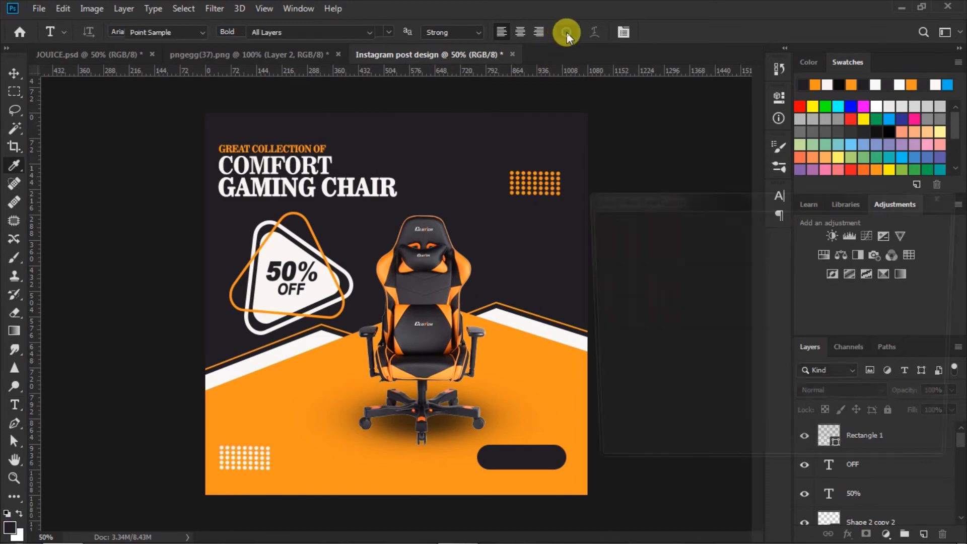
click(566, 31)
click(596, 236)
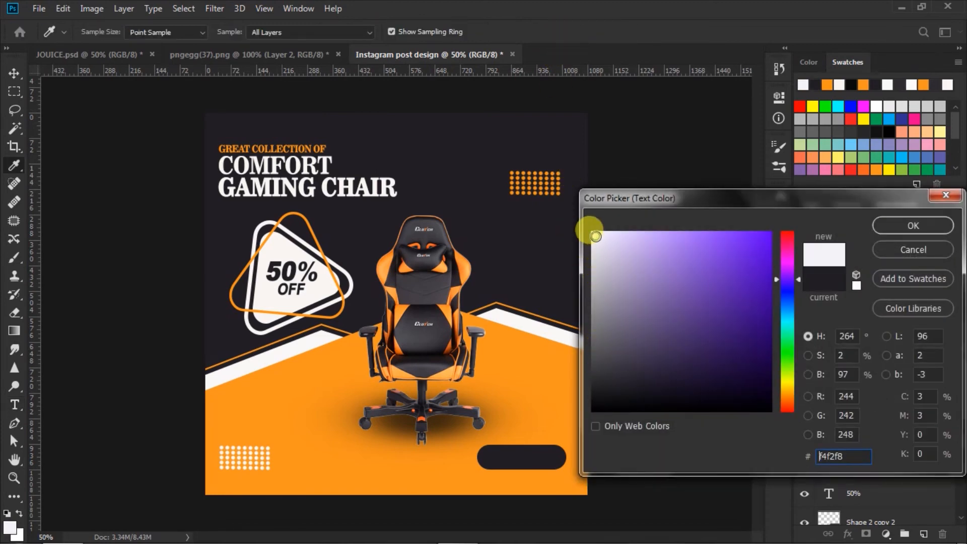
click(910, 228)
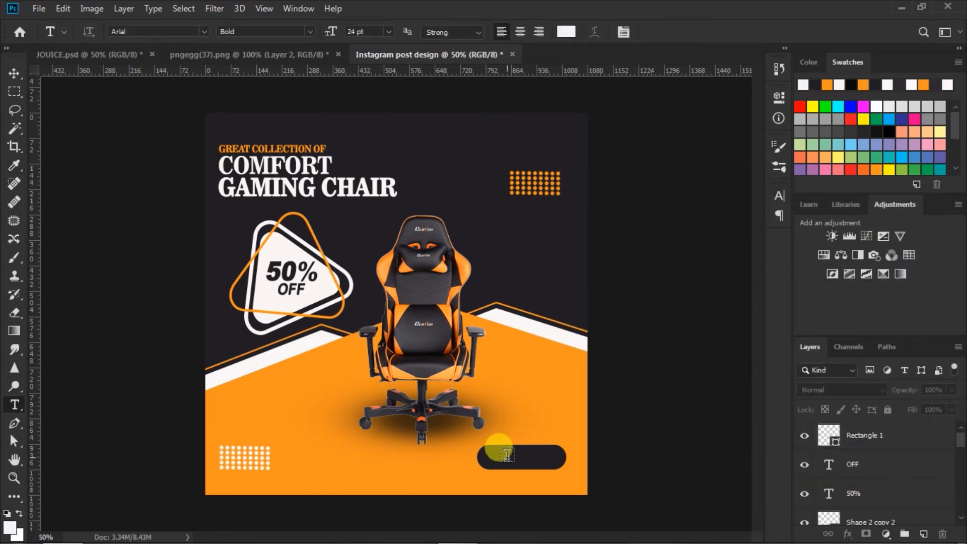
click(489, 458)
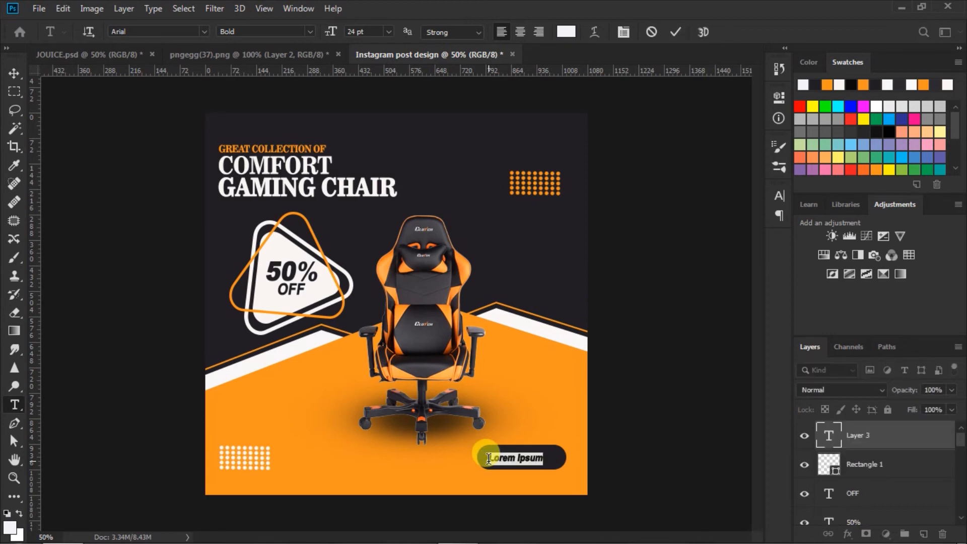
key(BackSpace)
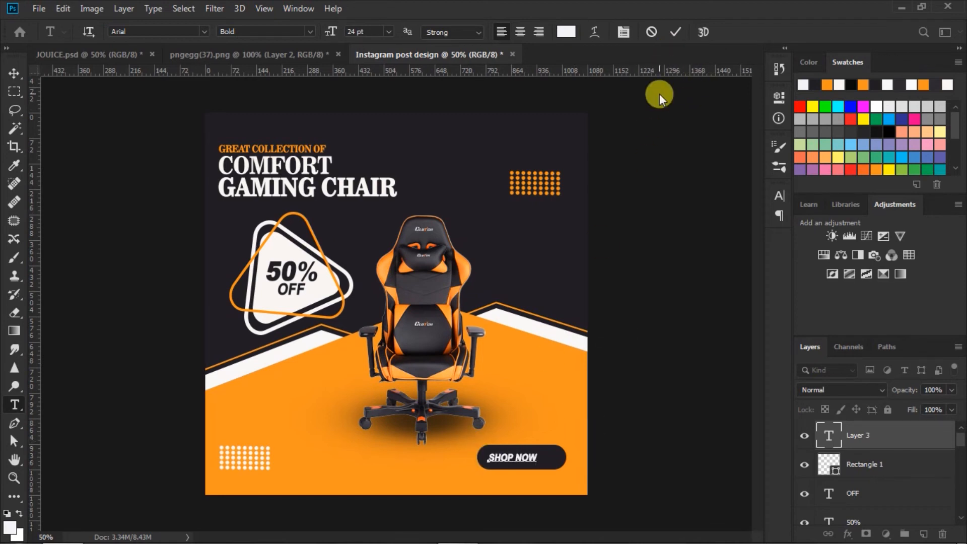
click(674, 33)
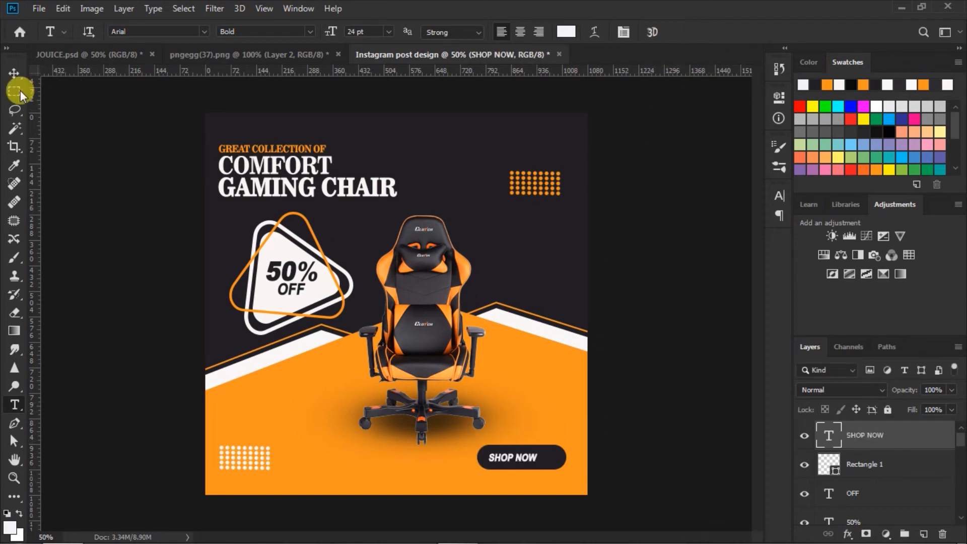
Step: Align the "SHOP NOW" text and the rounded rectangle by their vertical and horizontal centres
click(14, 74)
shift+click(829, 466)
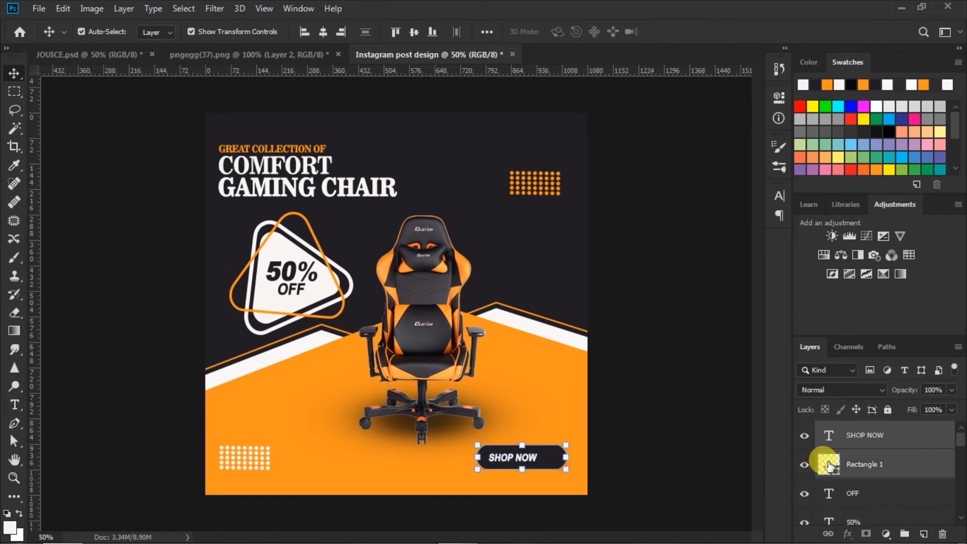
click(414, 32)
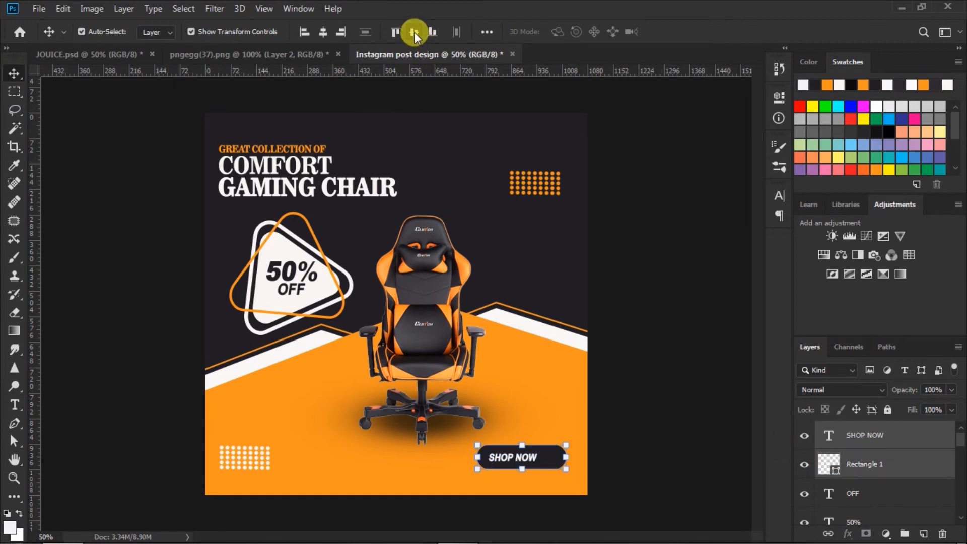
click(323, 32)
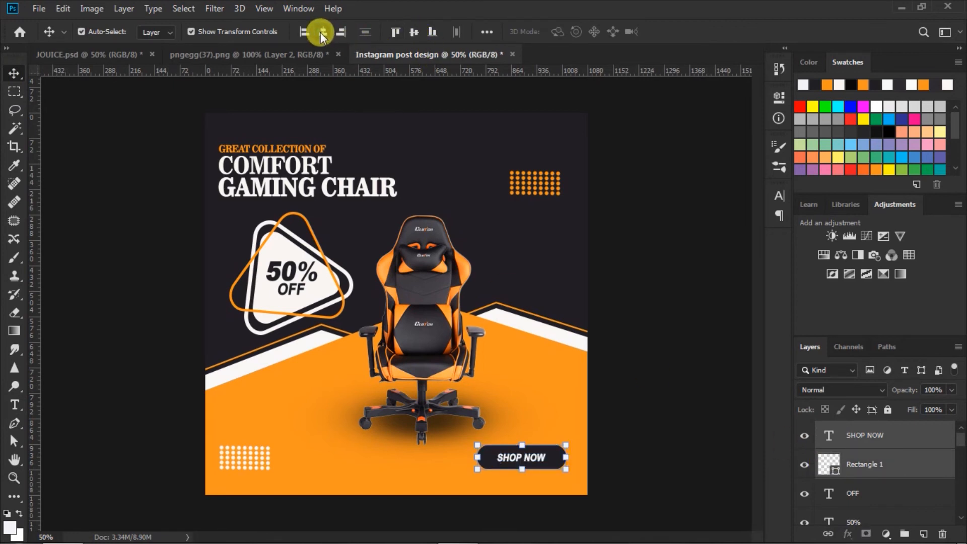
Step: Duplicate the rounded rectangle and scale the copy around its centre to about 87%
click(821, 461)
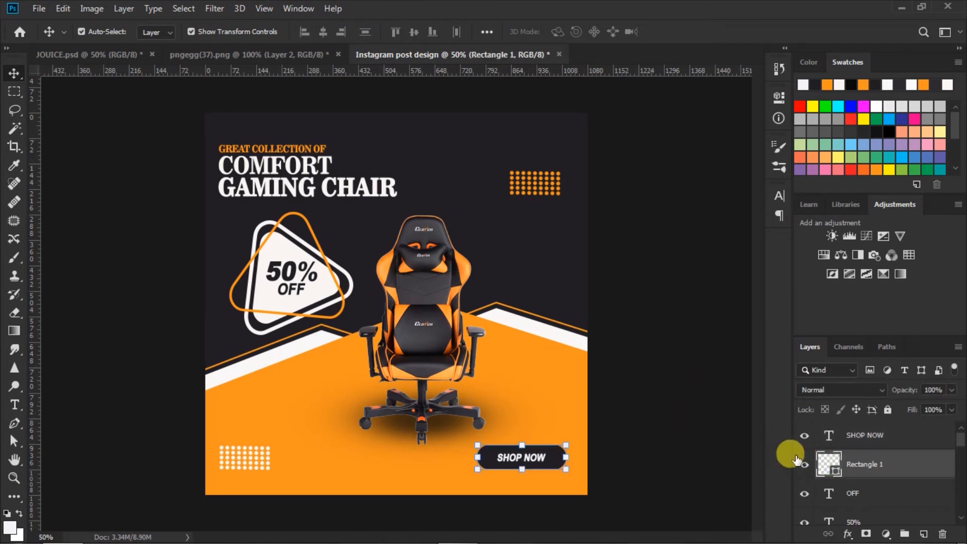
key(ctrl+j)
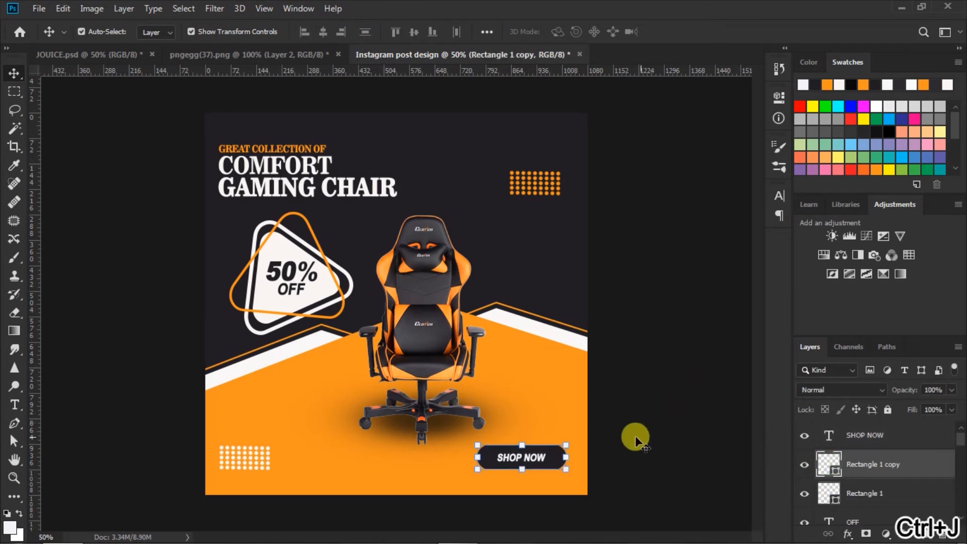
click(568, 443)
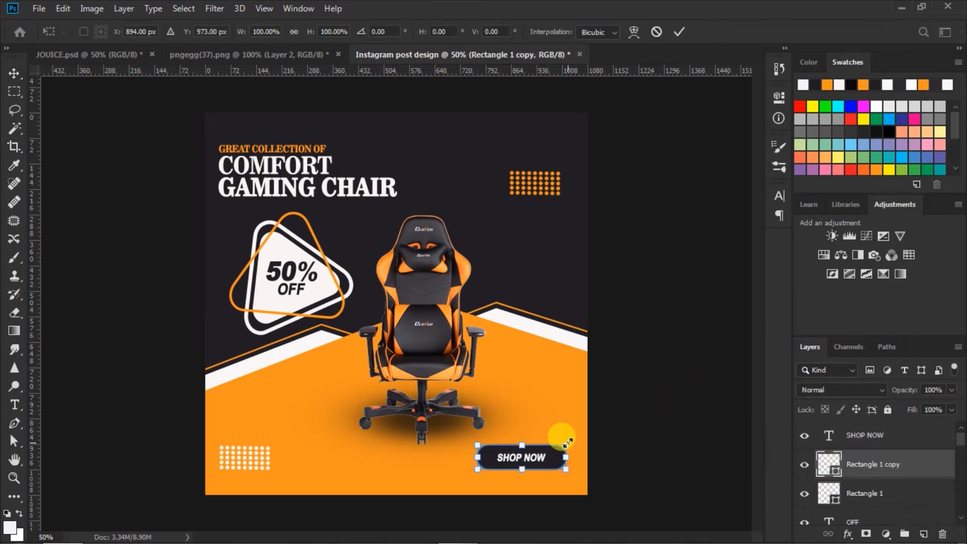
drag(566, 443, 560, 446)
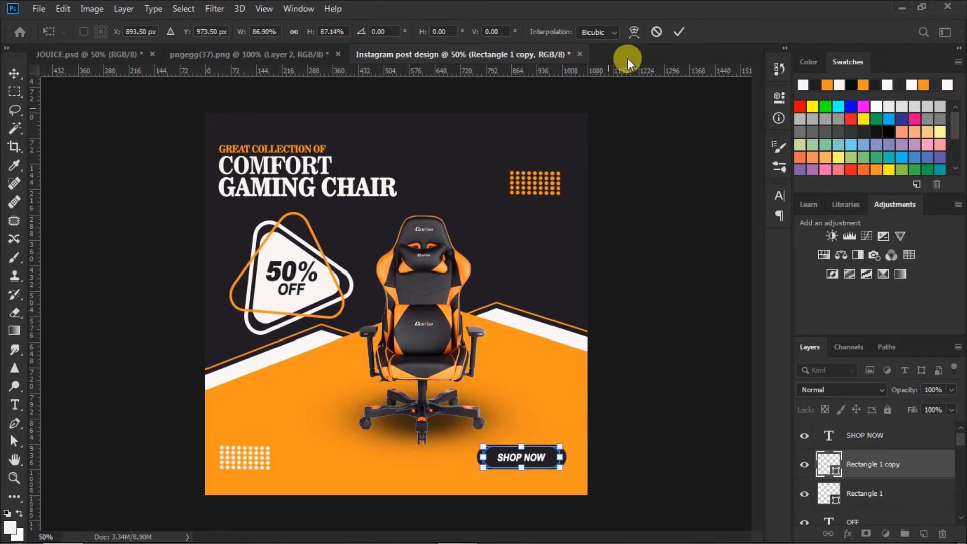
click(676, 32)
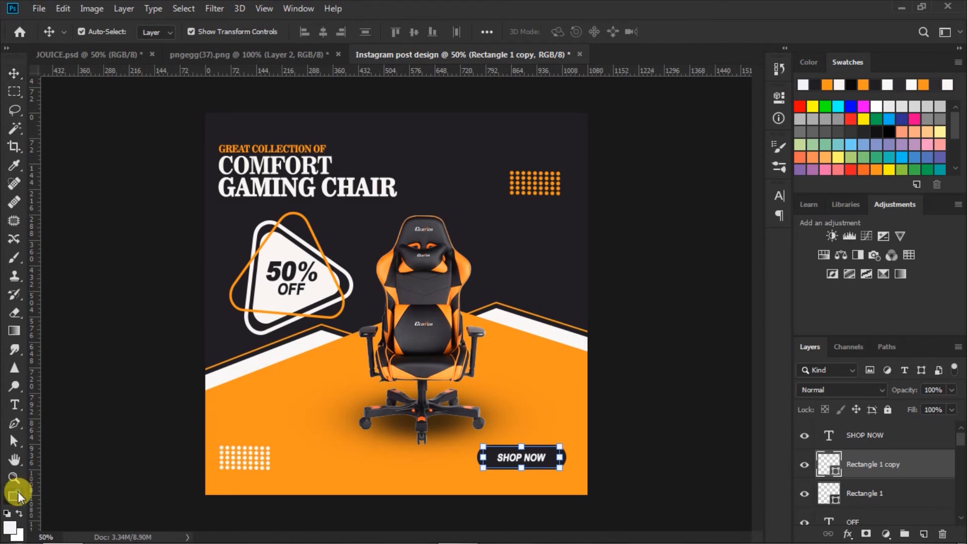
Step: Give the smaller rounded rectangle no fill and an orange stroke, and deselect it
click(17, 491)
click(157, 32)
click(97, 59)
click(208, 31)
click(157, 105)
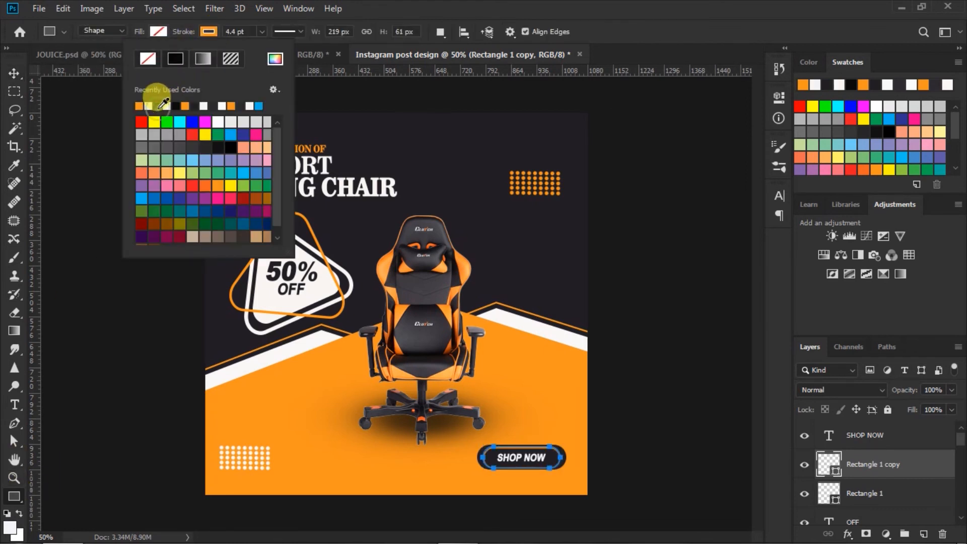
click(15, 73)
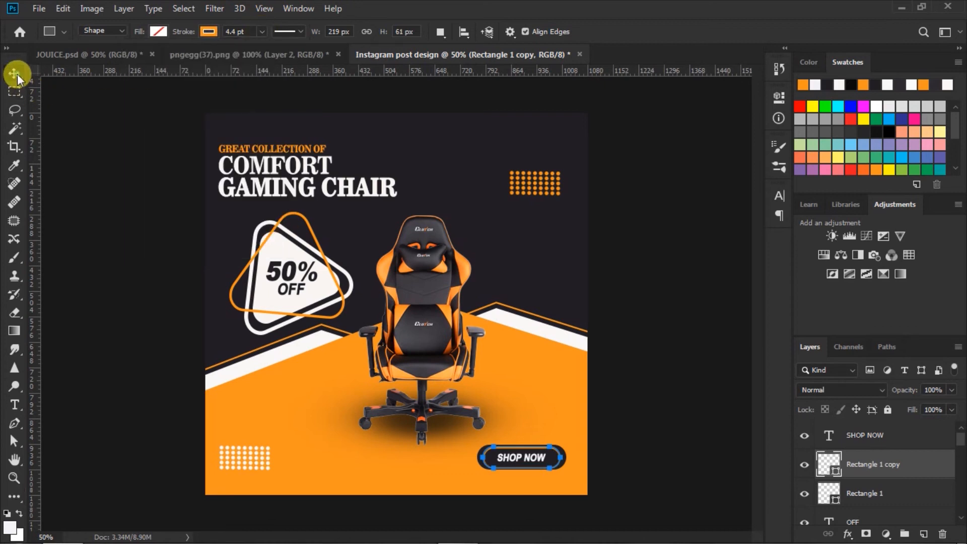
click(15, 73)
click(649, 325)
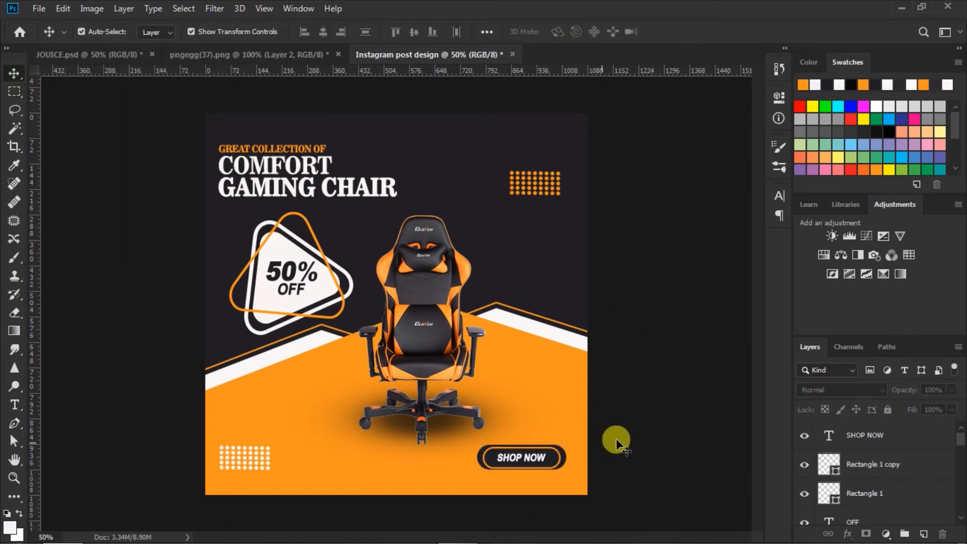
click(15, 404)
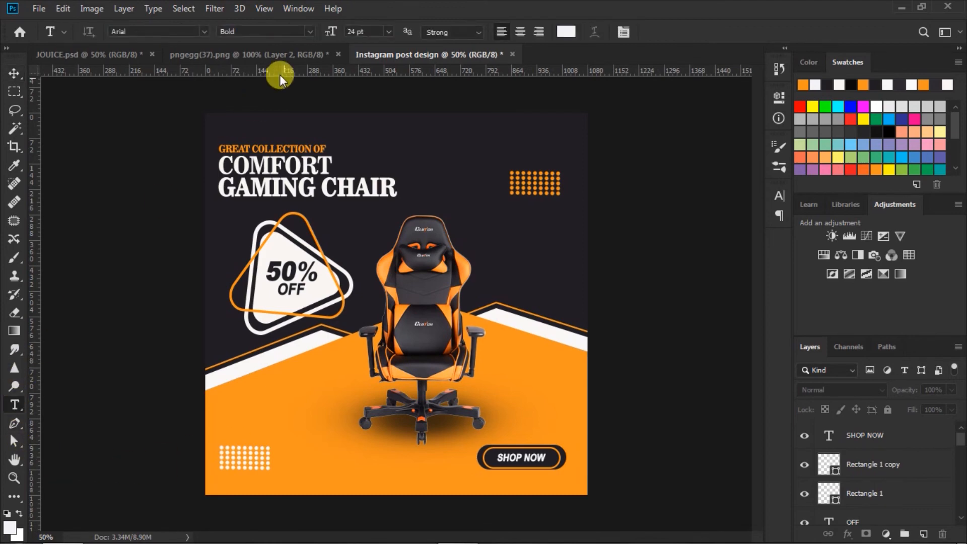
click(204, 30)
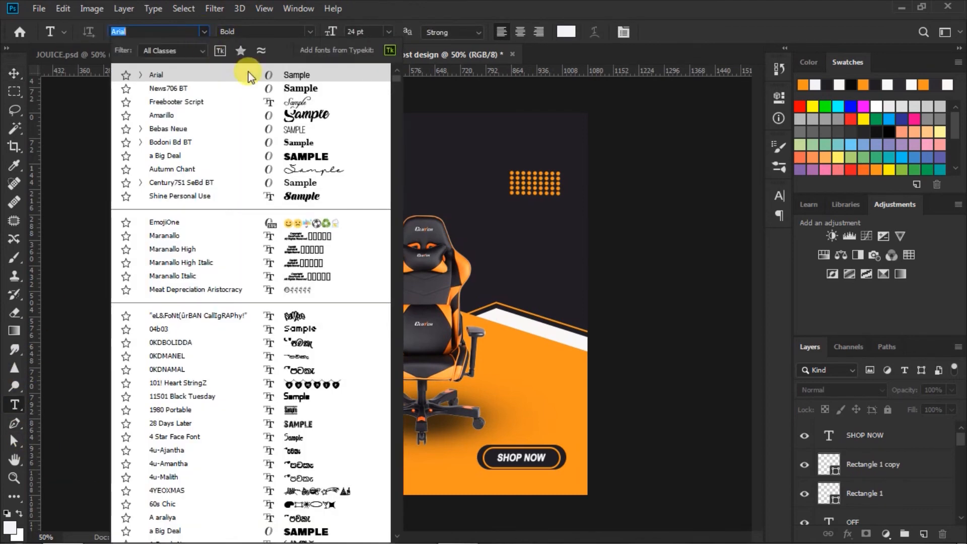
click(297, 86)
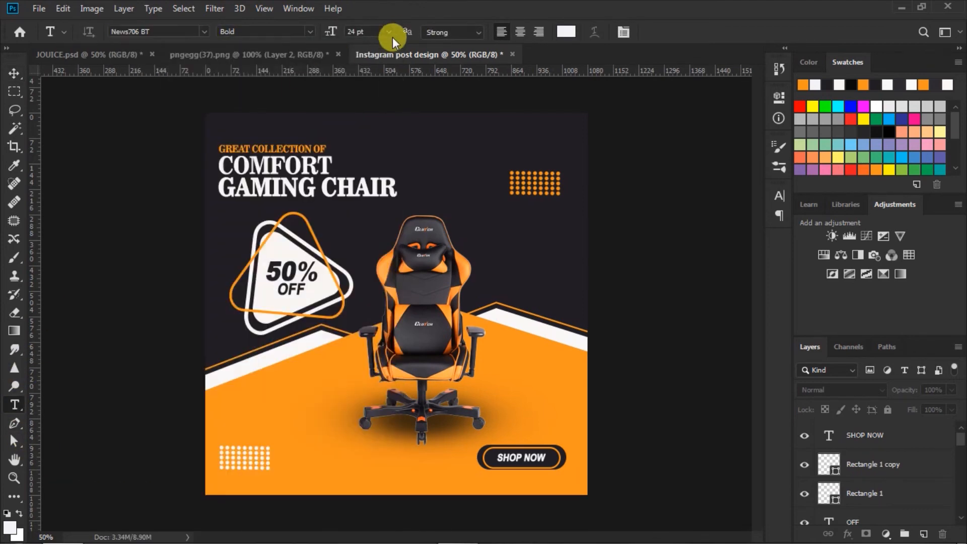
click(780, 197)
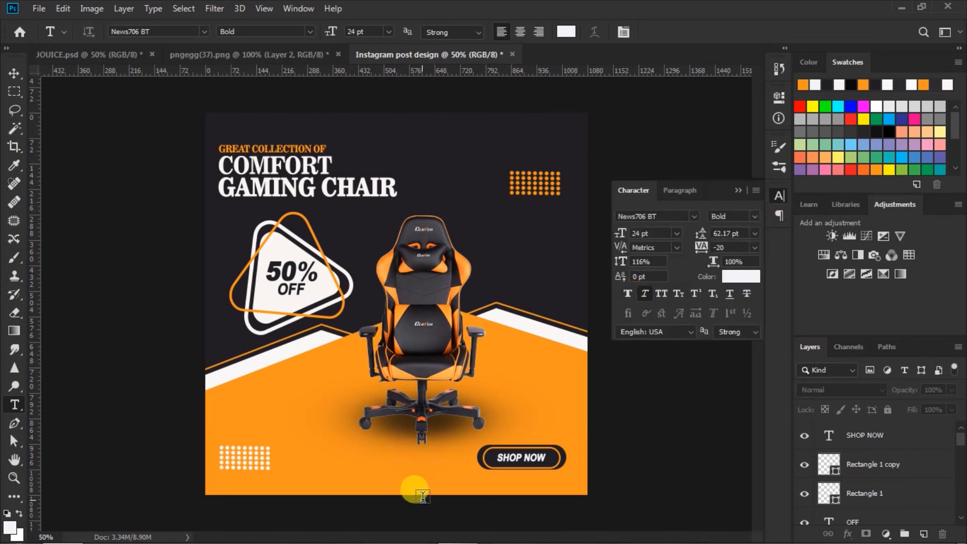
click(456, 482)
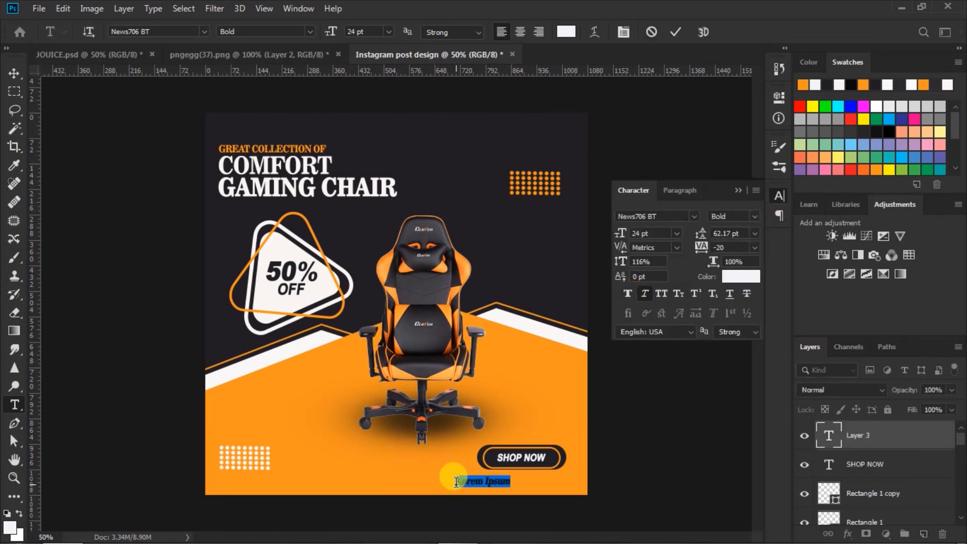
click(456, 482)
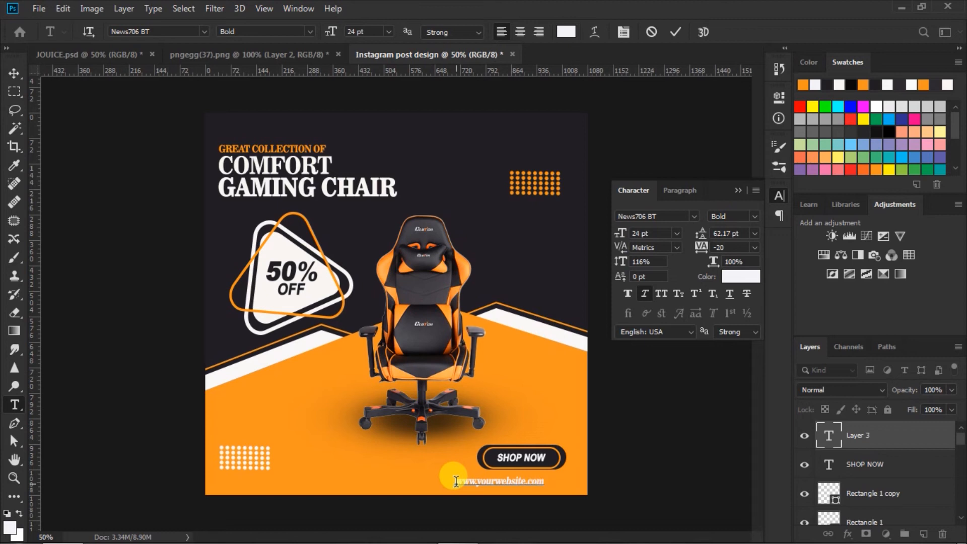
Step: Set the tracking of the website text to 180
drag(456, 482, 545, 481)
drag(703, 255, 714, 252)
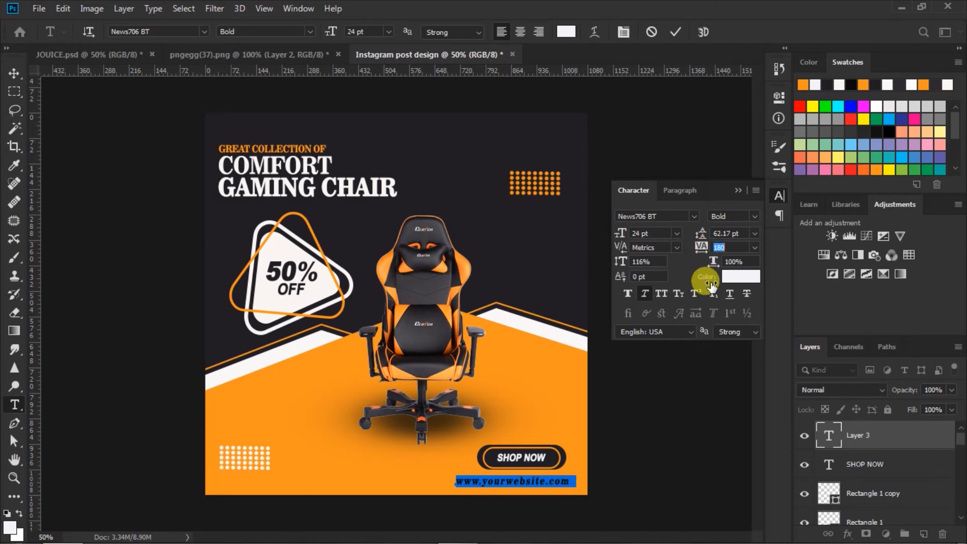
click(675, 34)
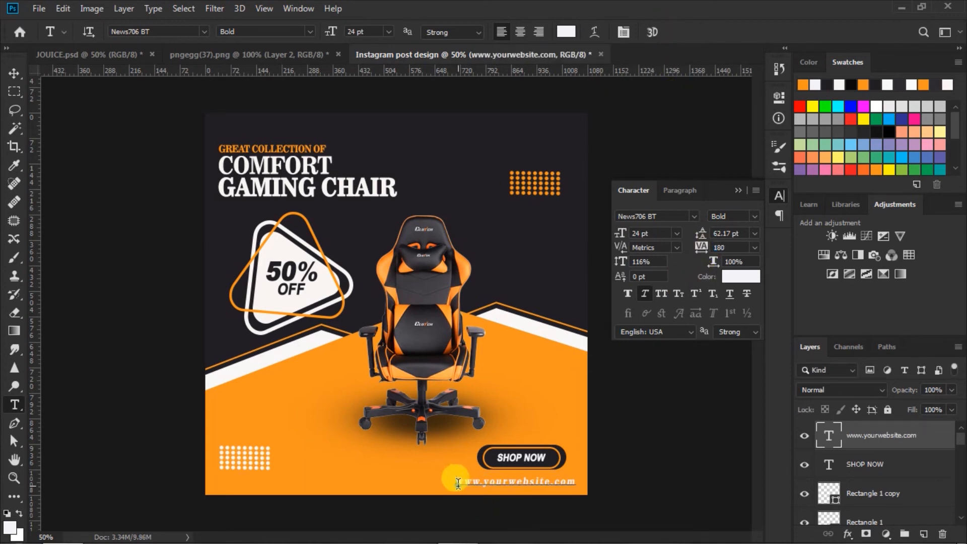
Step: Recolour the website text with the background's dark #201e23, hide the character settings, move the text slightly up and deselect it
drag(458, 483, 576, 484)
click(736, 276)
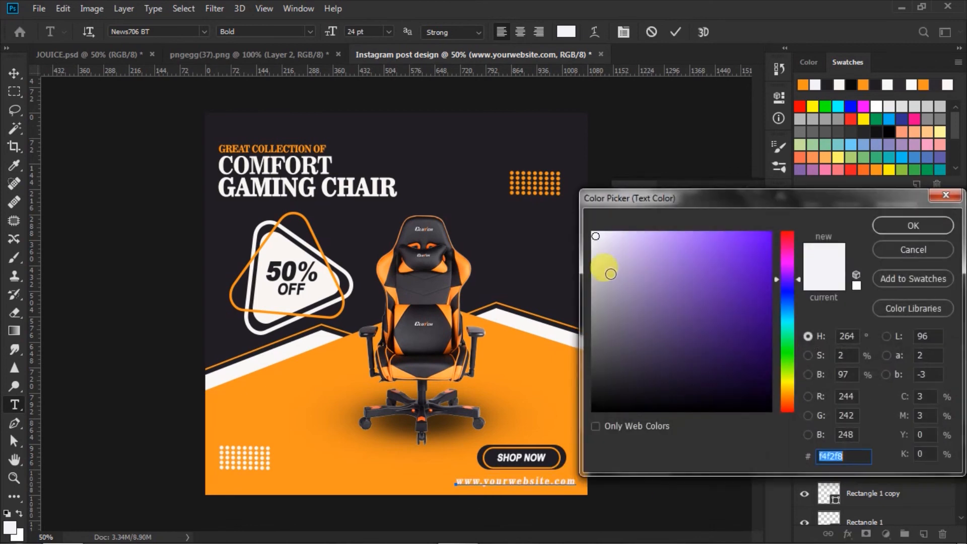
click(536, 244)
click(888, 225)
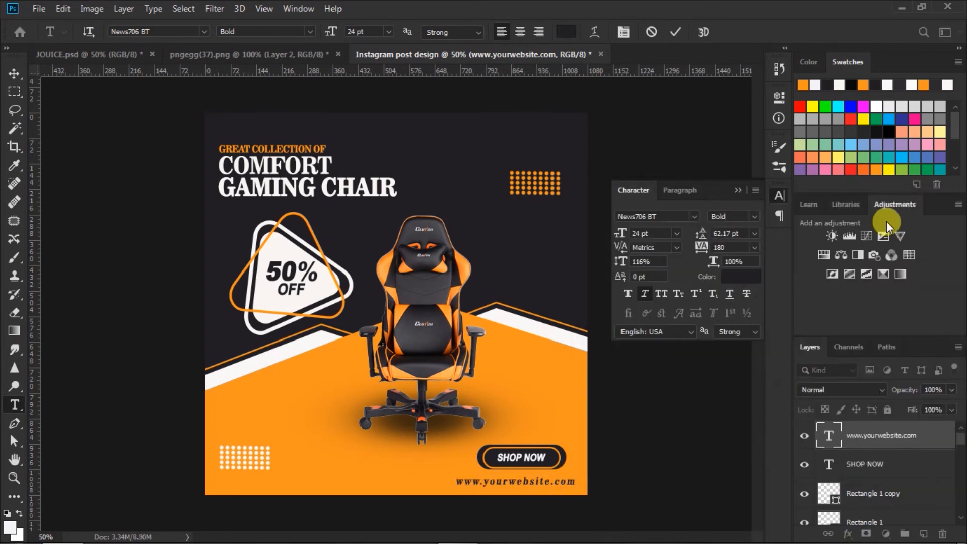
click(738, 190)
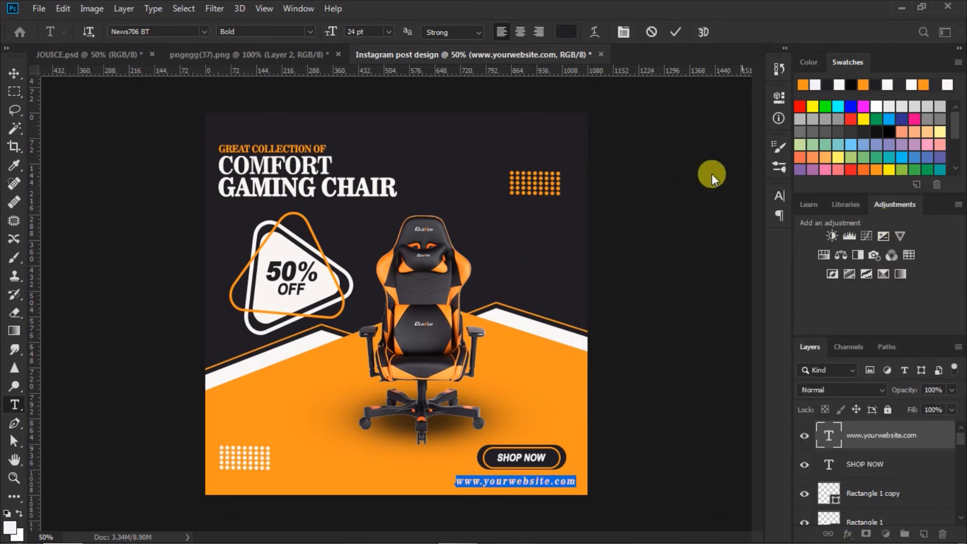
click(675, 33)
click(14, 73)
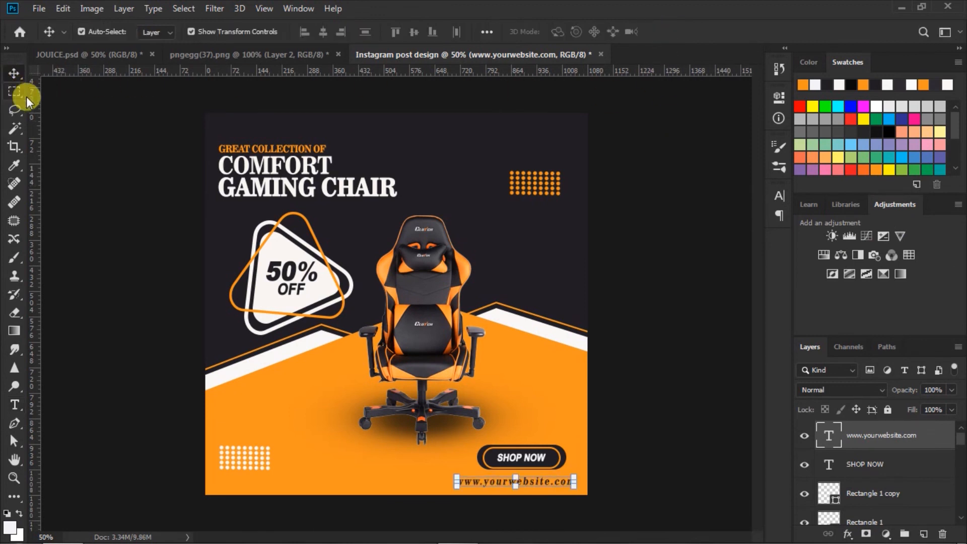
click(673, 299)
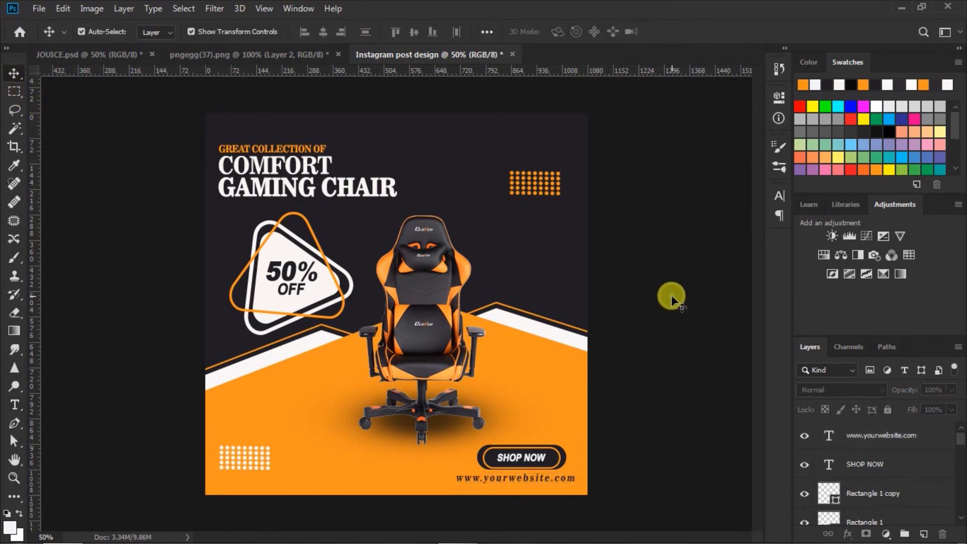
Step: Add the text "LOGO" in News706 BT Bold, 36 pt, in the background's orange, above the orange dot grid
click(15, 406)
click(389, 31)
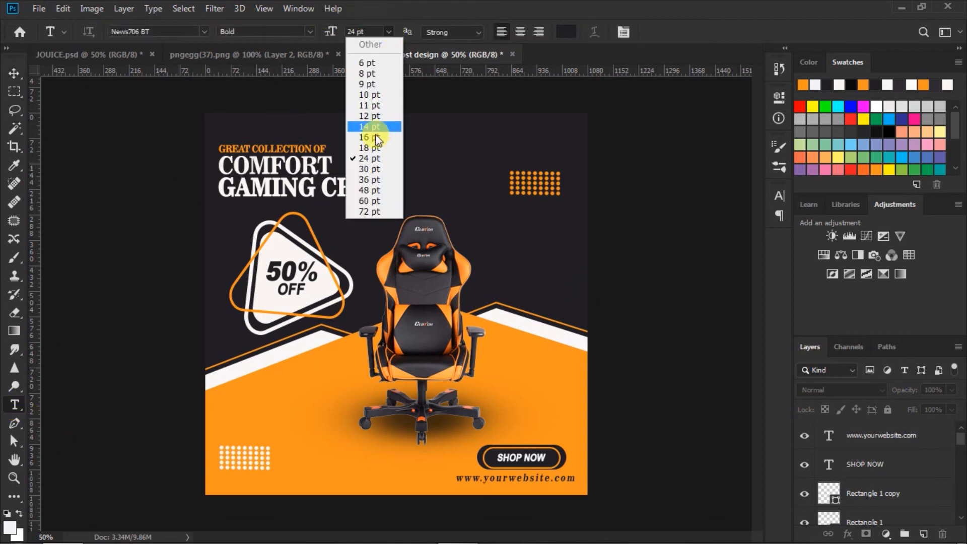
click(367, 179)
click(566, 31)
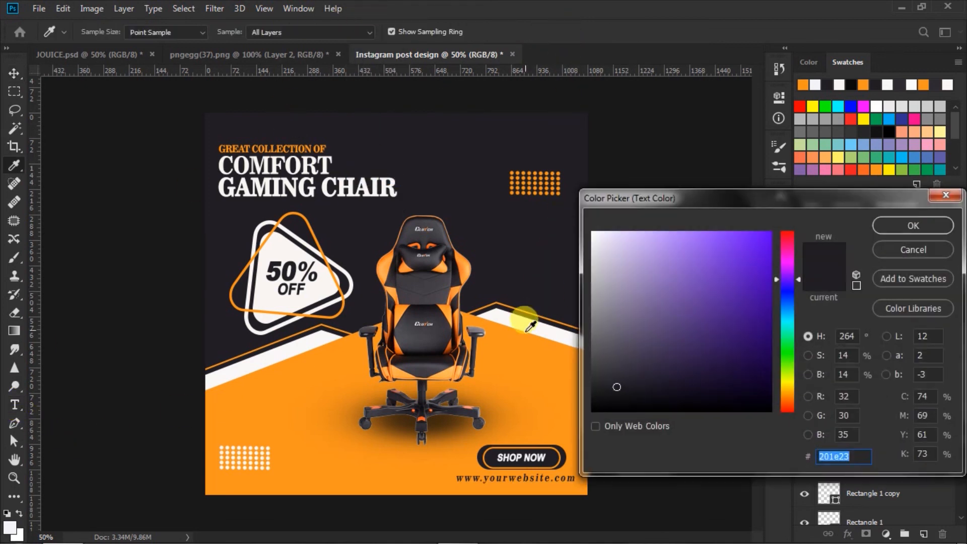
click(524, 365)
click(913, 225)
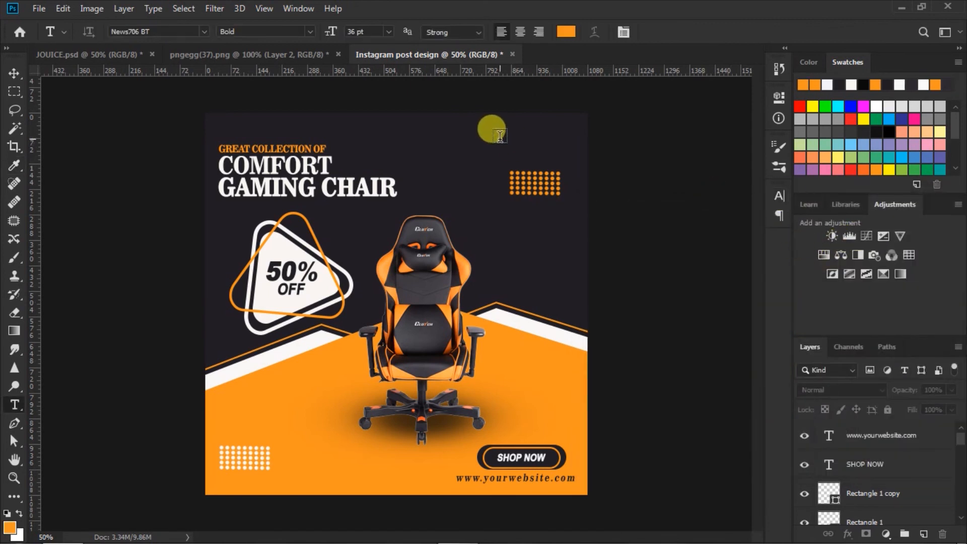
click(500, 135)
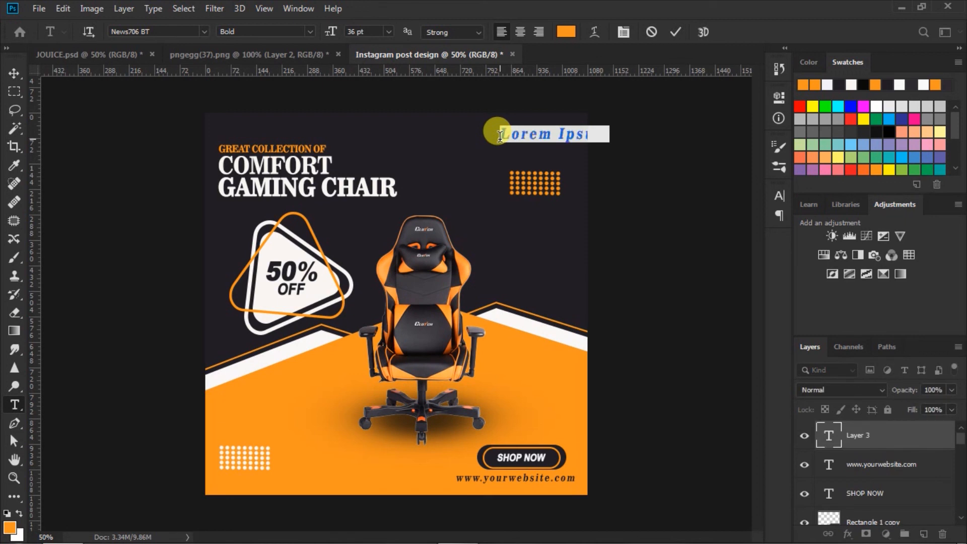
text(LOGO)
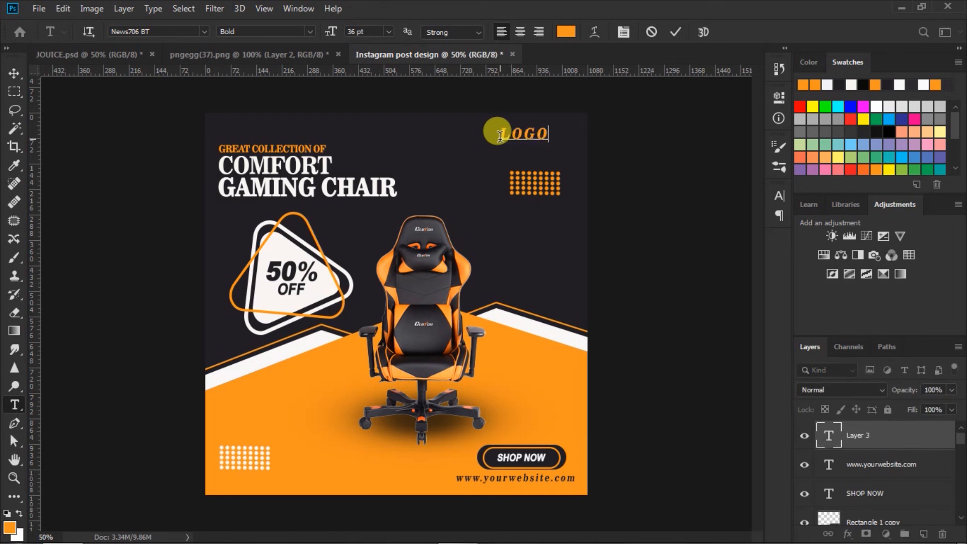
Step: Set the tracking of the "LOGO" text to 80, make it faux bold, and hide the character settings
key(ctrl+a)
click(779, 196)
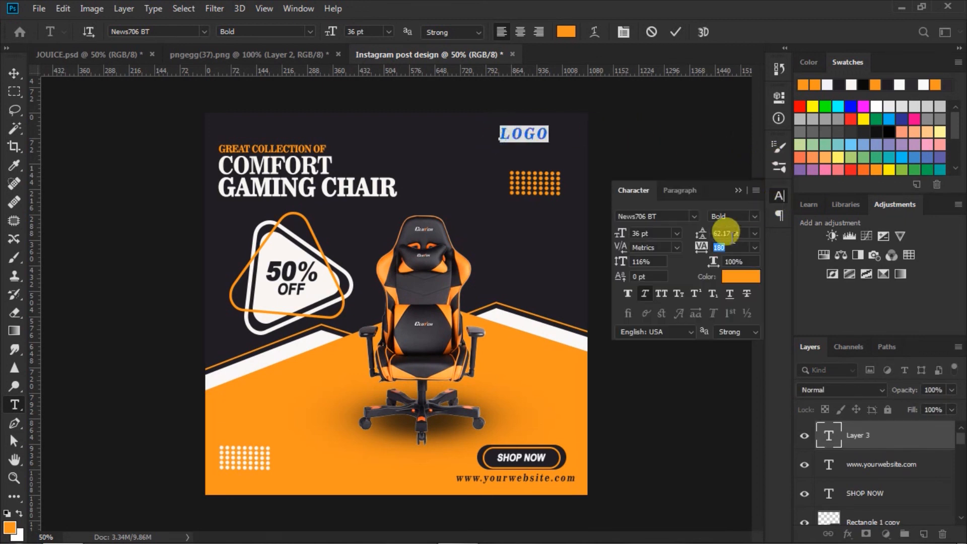
drag(703, 252, 700, 254)
click(627, 293)
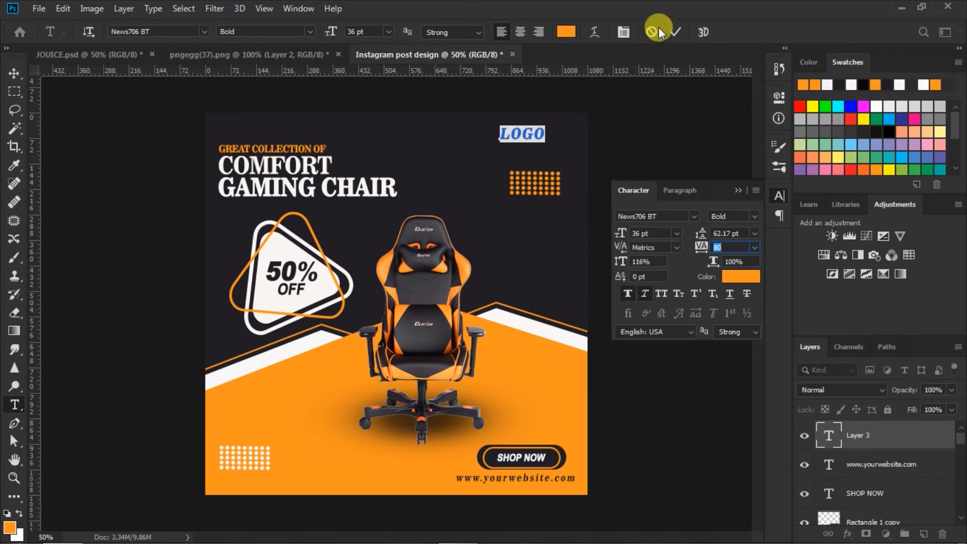
click(676, 32)
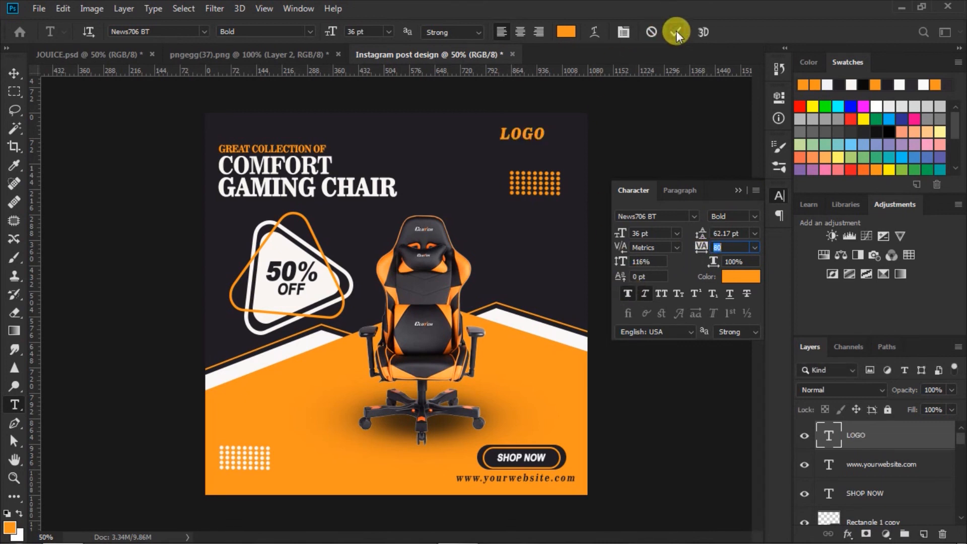
click(739, 190)
Step: Enlarge the "LOGO" text slightly, place it near the post's upper-right corner, and deselect it
click(14, 73)
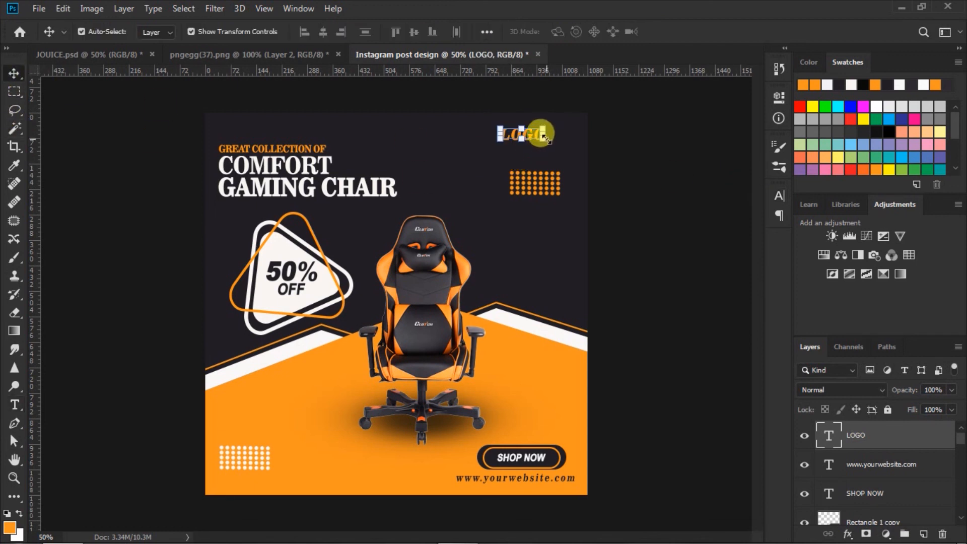
click(544, 141)
drag(544, 141, 566, 142)
click(679, 32)
click(650, 146)
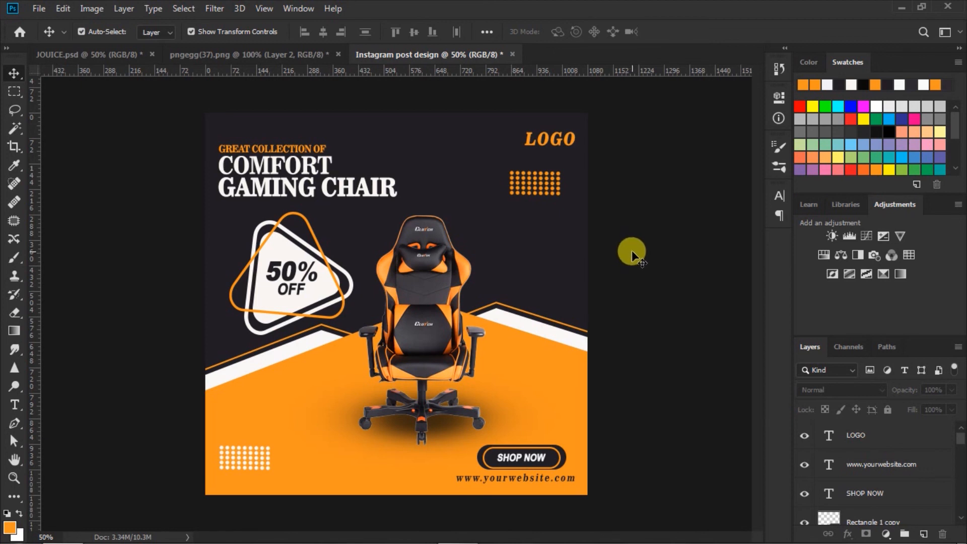
Step: Squash the chair's shadow on Layer 2 to about 85% of its height and move it slightly up under the chair
click(432, 289)
scroll(834, 511, down, 1)
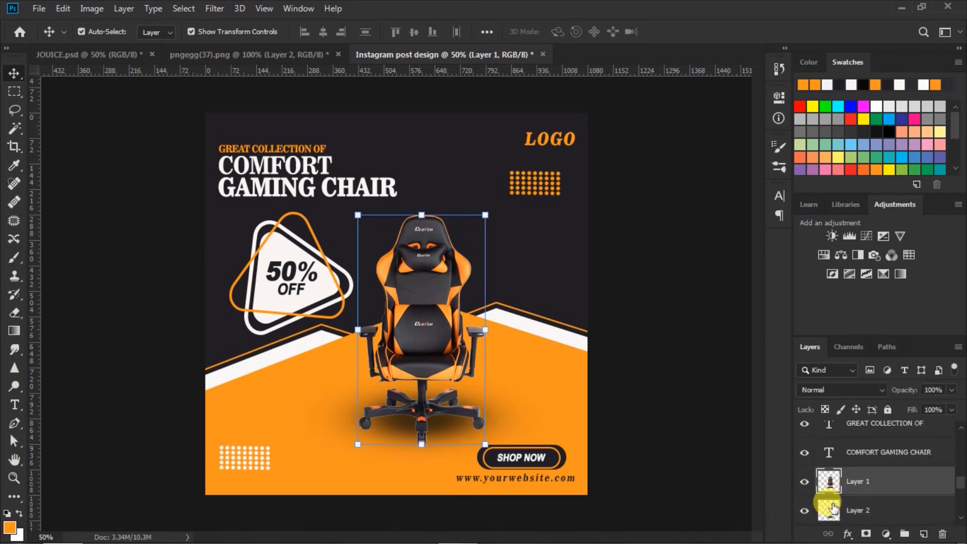
click(833, 512)
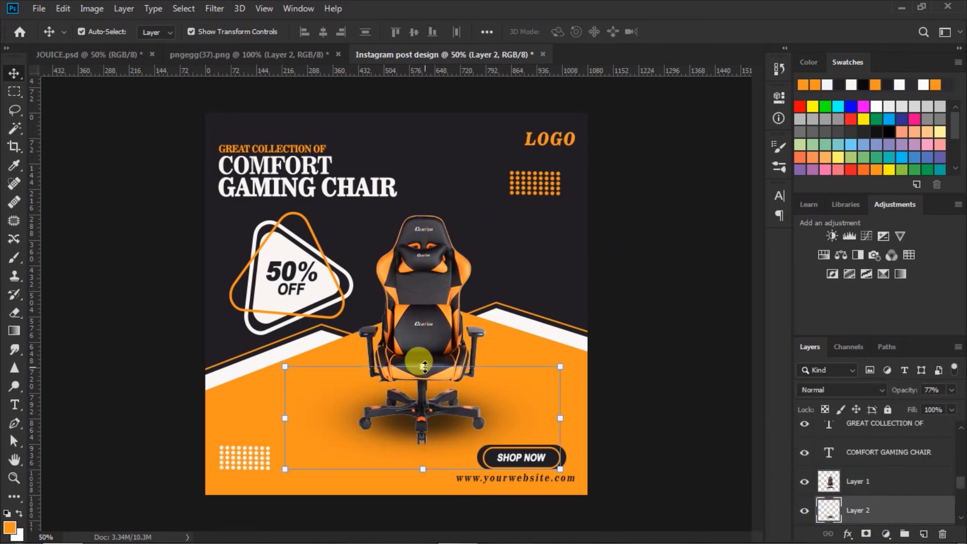
drag(425, 366, 424, 382)
drag(453, 437, 456, 427)
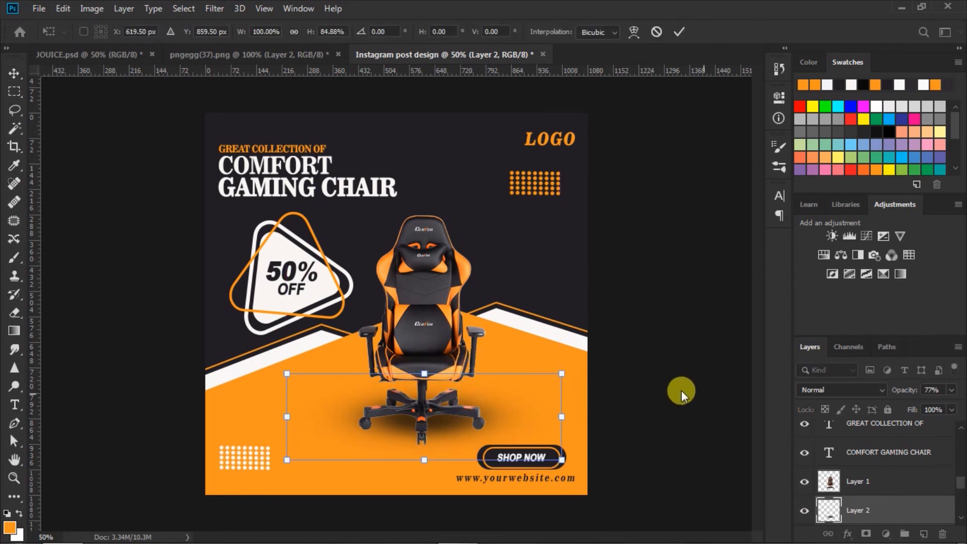
Step: Set the shadow layer's opacity to 80% and apply its transformation
click(951, 390)
drag(938, 405, 948, 410)
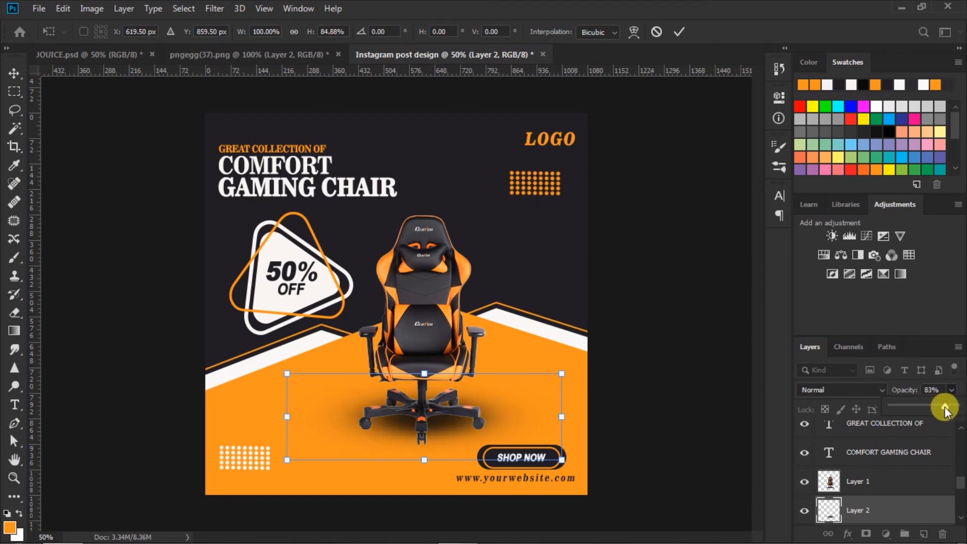
drag(946, 410, 943, 411)
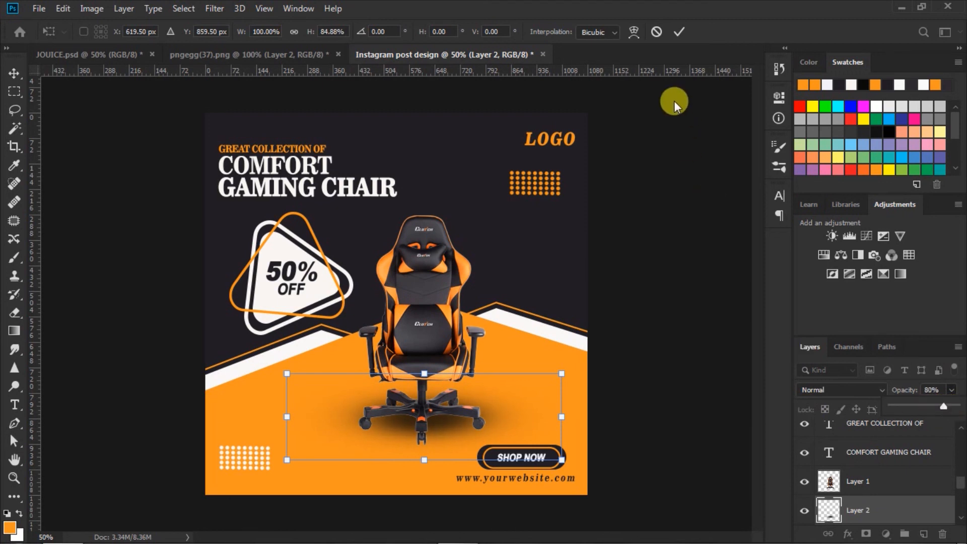
click(679, 32)
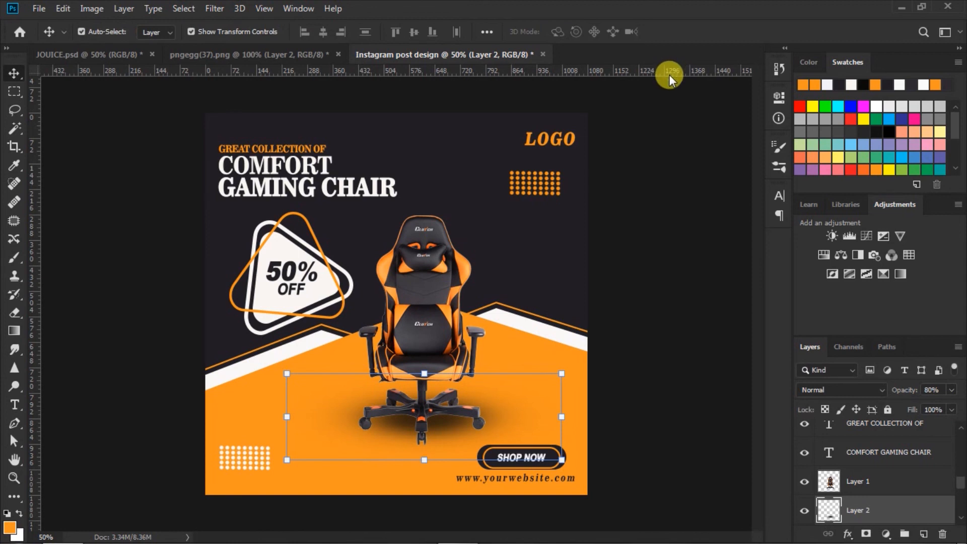
Step: Move the chair and its shadow together slightly up and to the right, and deselect them
shift+click(827, 483)
drag(423, 336, 429, 329)
key(Right)
key(Right)
key(Right)
key(Right)
key(Right)
key(Right)
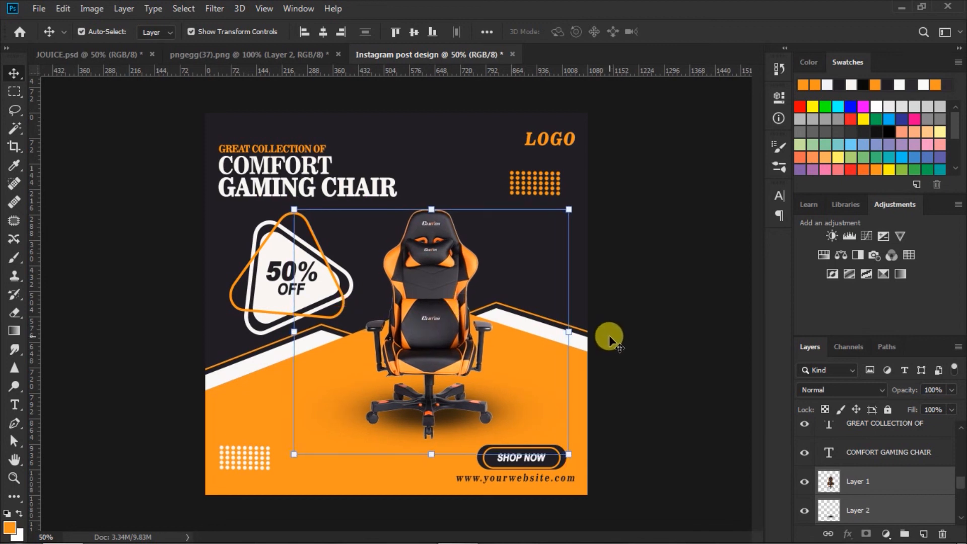
click(652, 330)
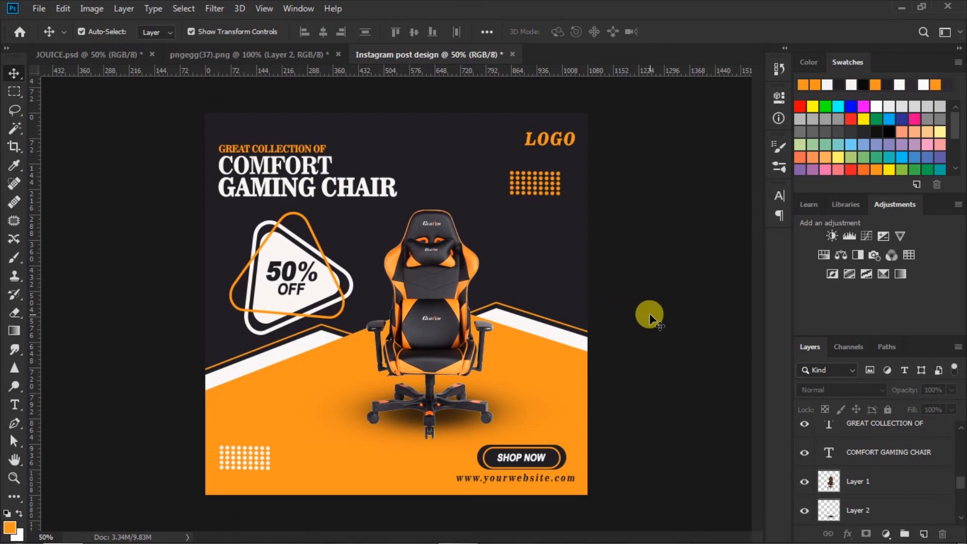